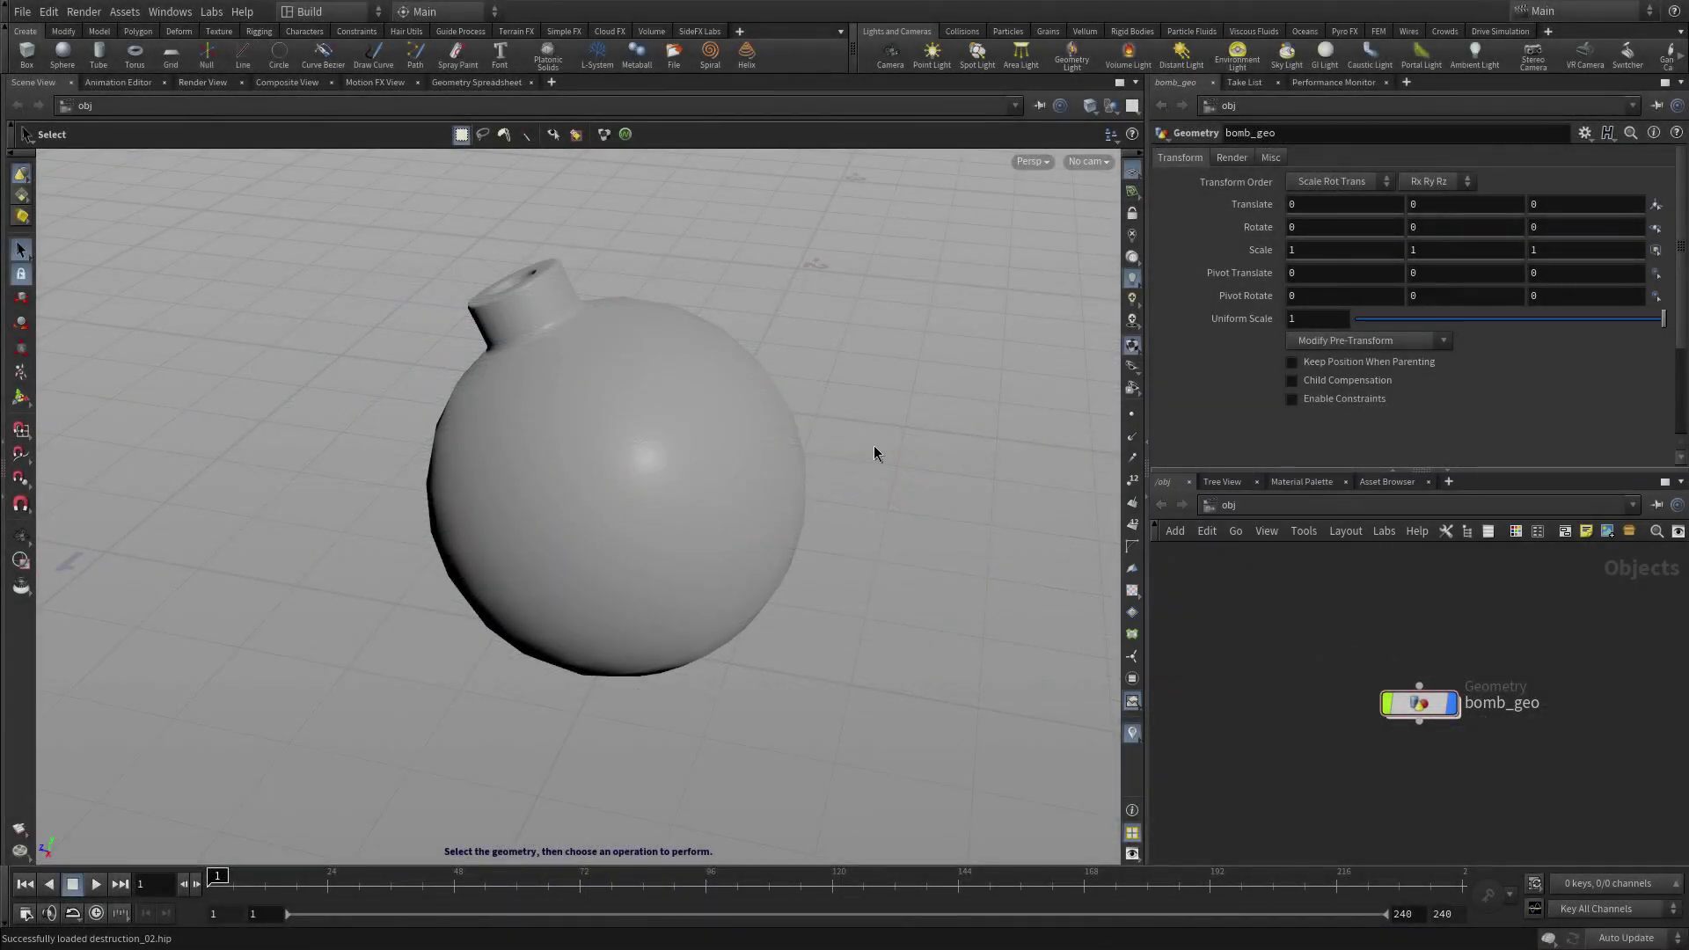
# - Maximize the Right side view and zoom in on the bomb
pyautogui.hotkey('space', 'b')
pyautogui.hotkey('space', 'b')
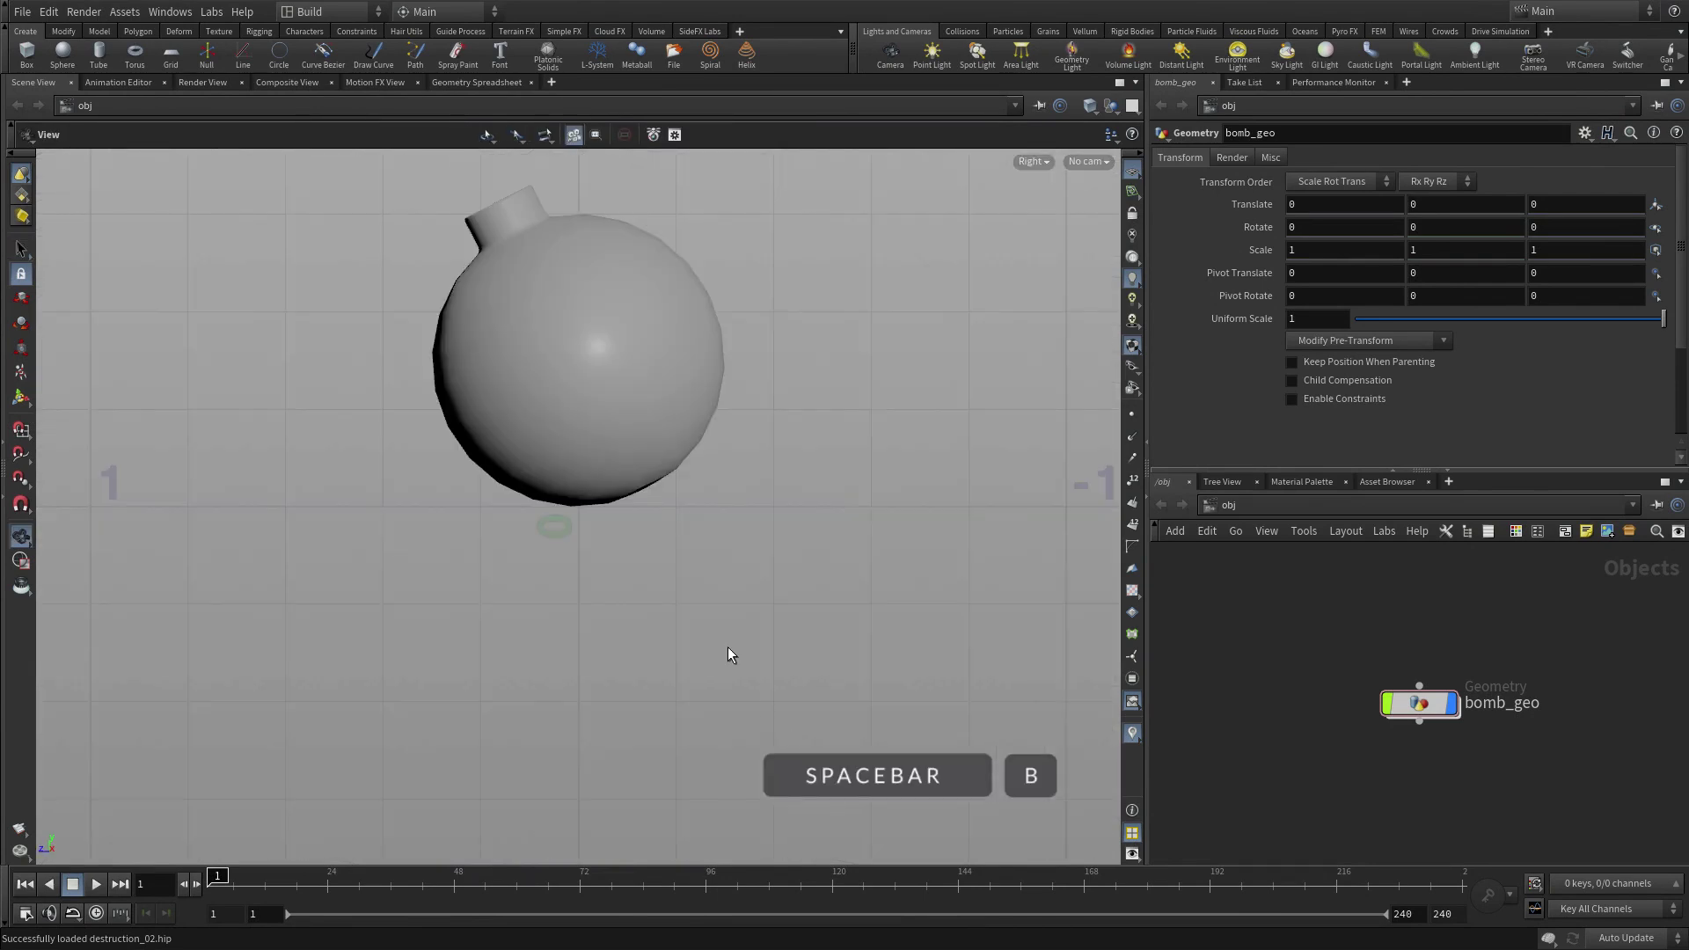
pyautogui.moveTo(697, 556); pyautogui.dragTo(834, 753, button='middle')
pyautogui.moveTo(723, 533); pyautogui.dragTo(837, 478, button='right')
pyautogui.moveTo(786, 490); pyautogui.dragTo(864, 471, button='middle')
pyautogui.moveTo(813, 481); pyautogui.dragTo(845, 464, button='right')
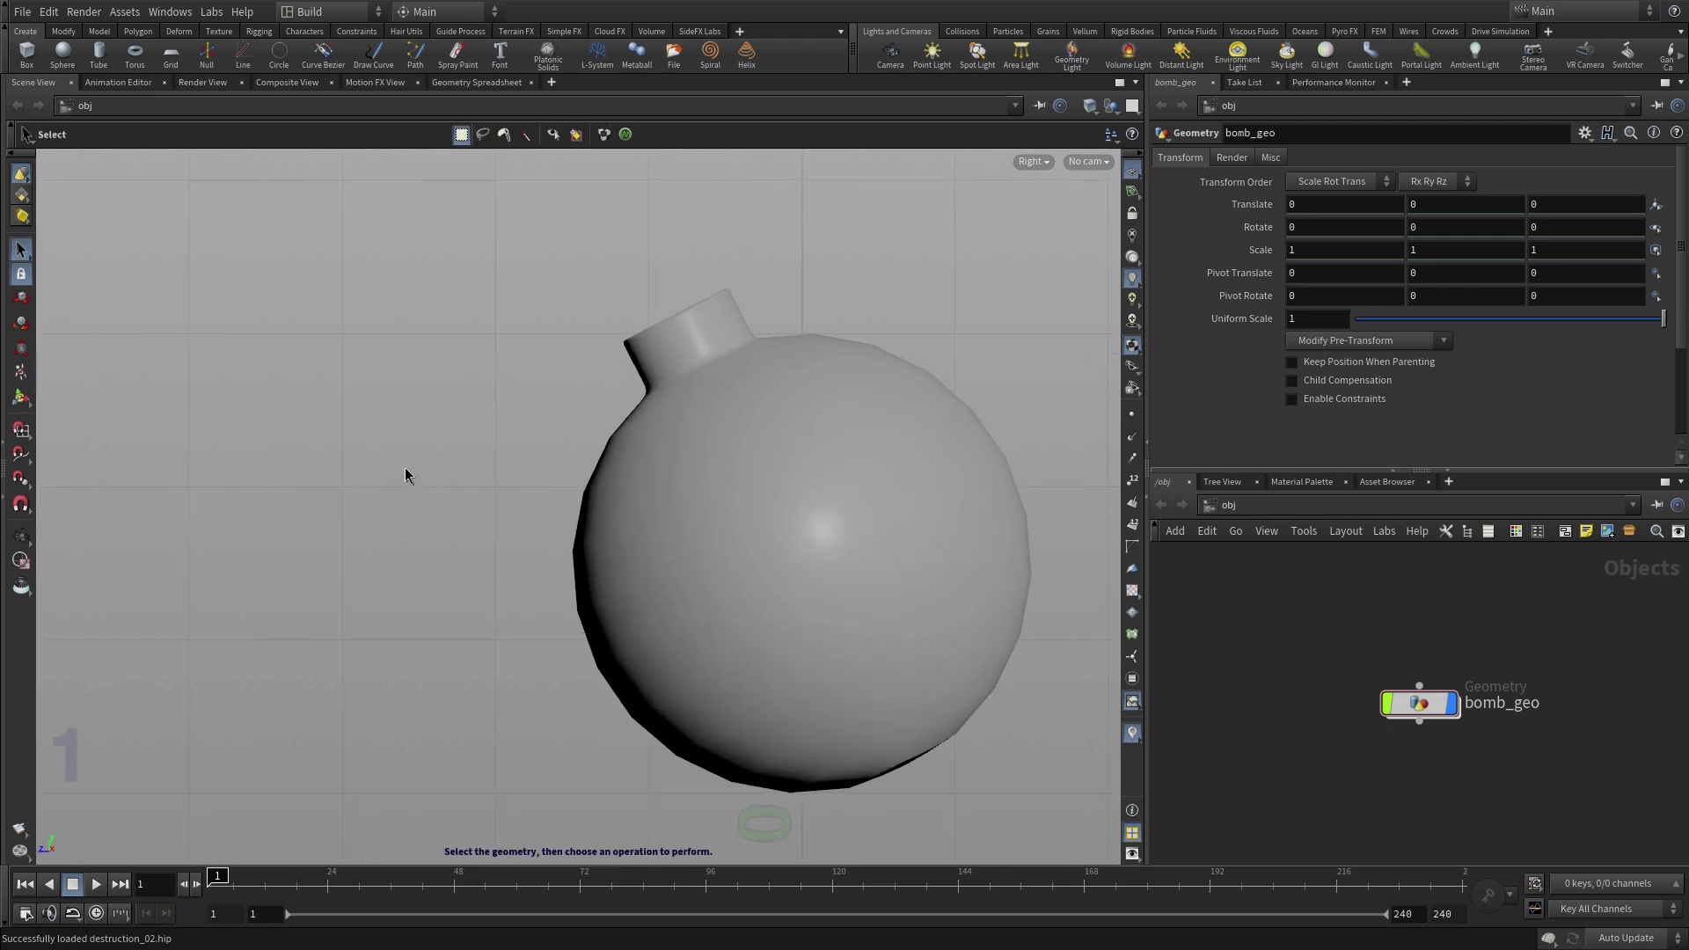
# - Create a new Bezier curve object via the C radial menu's Geometry > Curve tool
pyautogui.press('c')
pyautogui.click(402, 508)
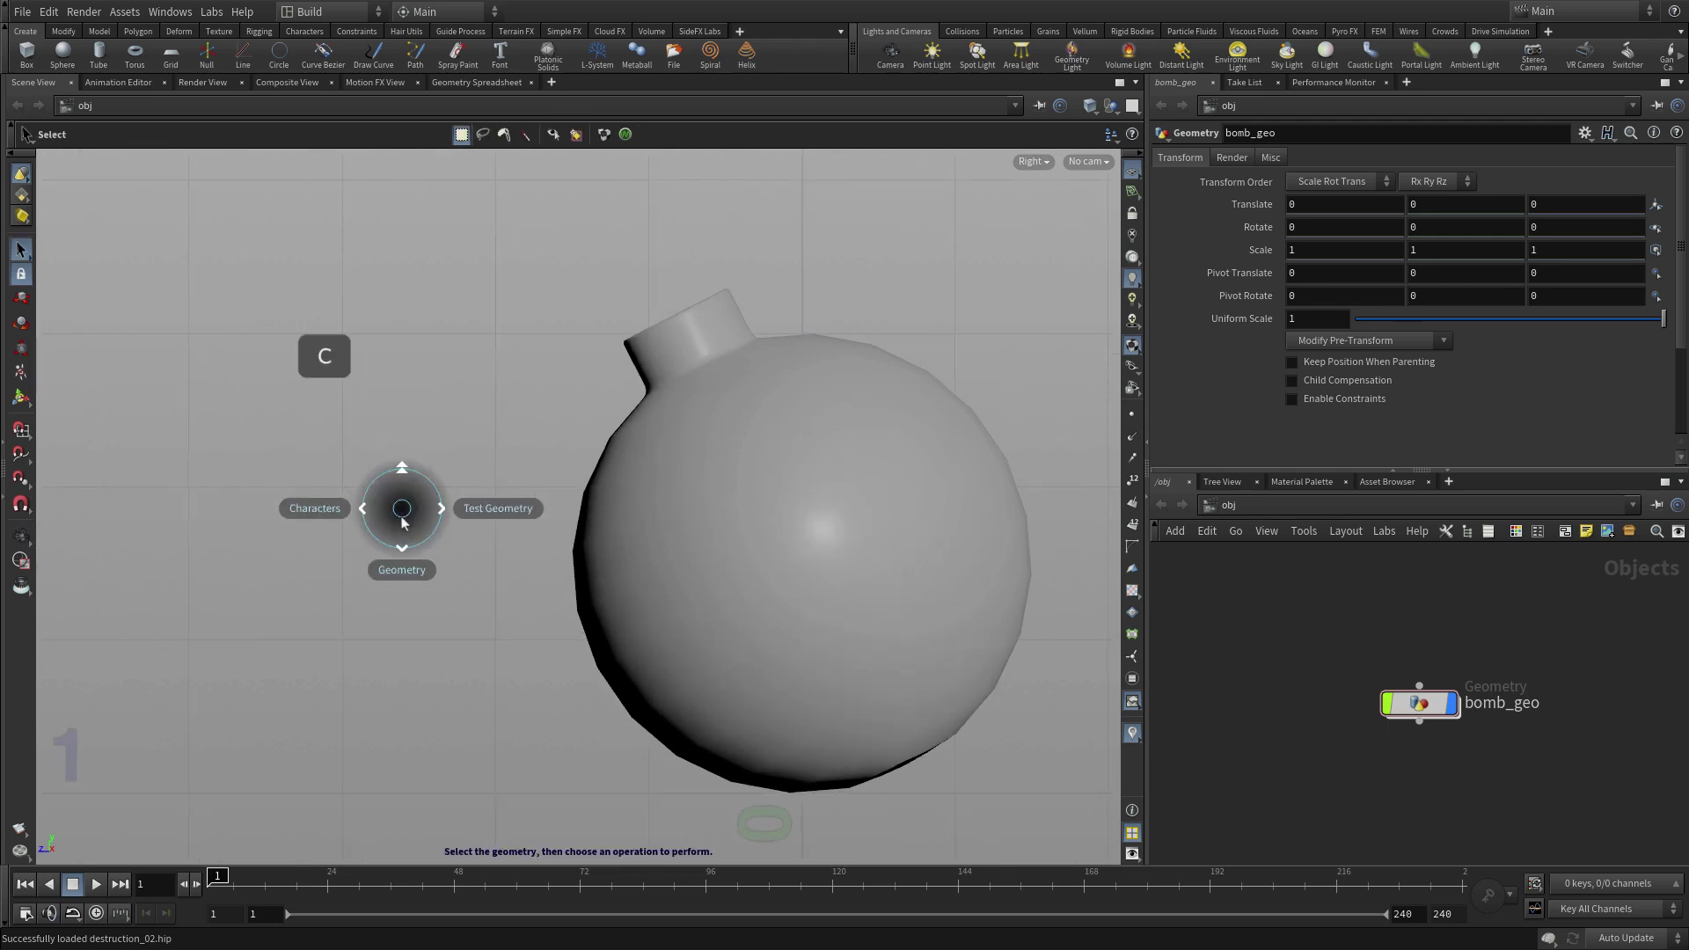
pyautogui.click(401, 569)
pyautogui.click(475, 570)
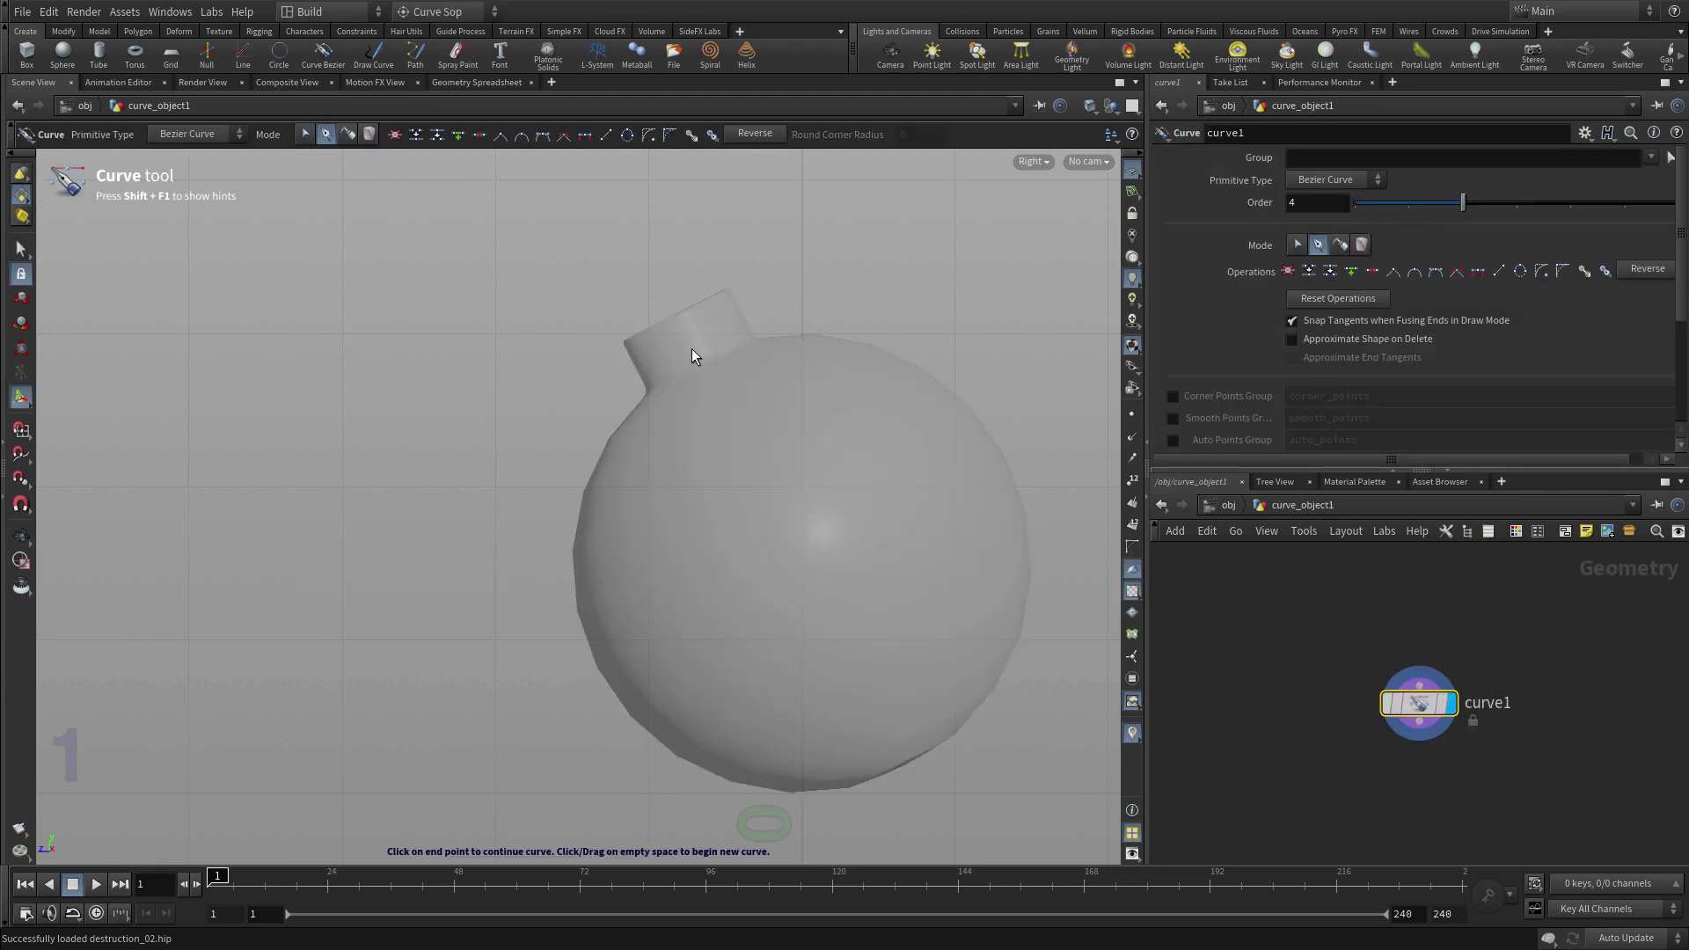
# - Draw curve points from the nozzle top, arcing down to a point near the ground
pyautogui.moveTo(674, 313); pyautogui.dragTo(638, 247)
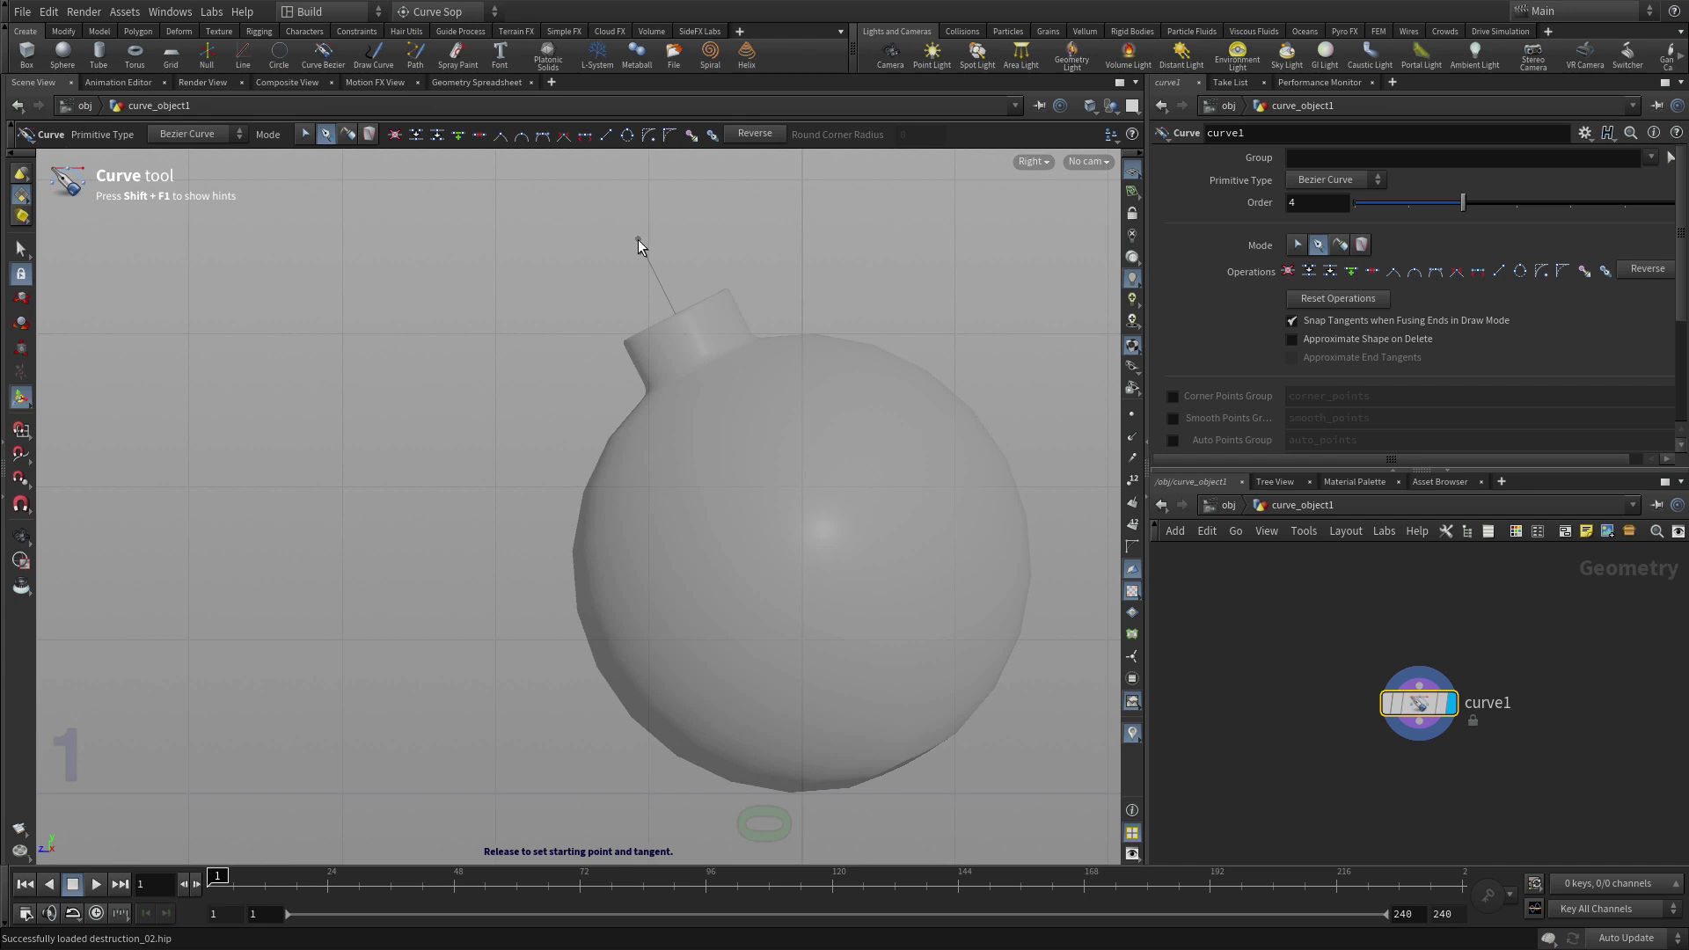
pyautogui.moveTo(637, 239); pyautogui.dragTo(638, 240)
pyautogui.click(524, 297)
pyautogui.moveTo(533, 300); pyautogui.dragTo(483, 366)
pyautogui.keyDown('alt'); pyautogui.moveTo(657, 497); pyautogui.dragTo(541, 521, button='right'); pyautogui.keyUp('alt')
pyautogui.keyDown('alt'); pyautogui.moveTo(541, 522); pyautogui.dragTo(750, 396, button='middle'); pyautogui.keyUp('alt')
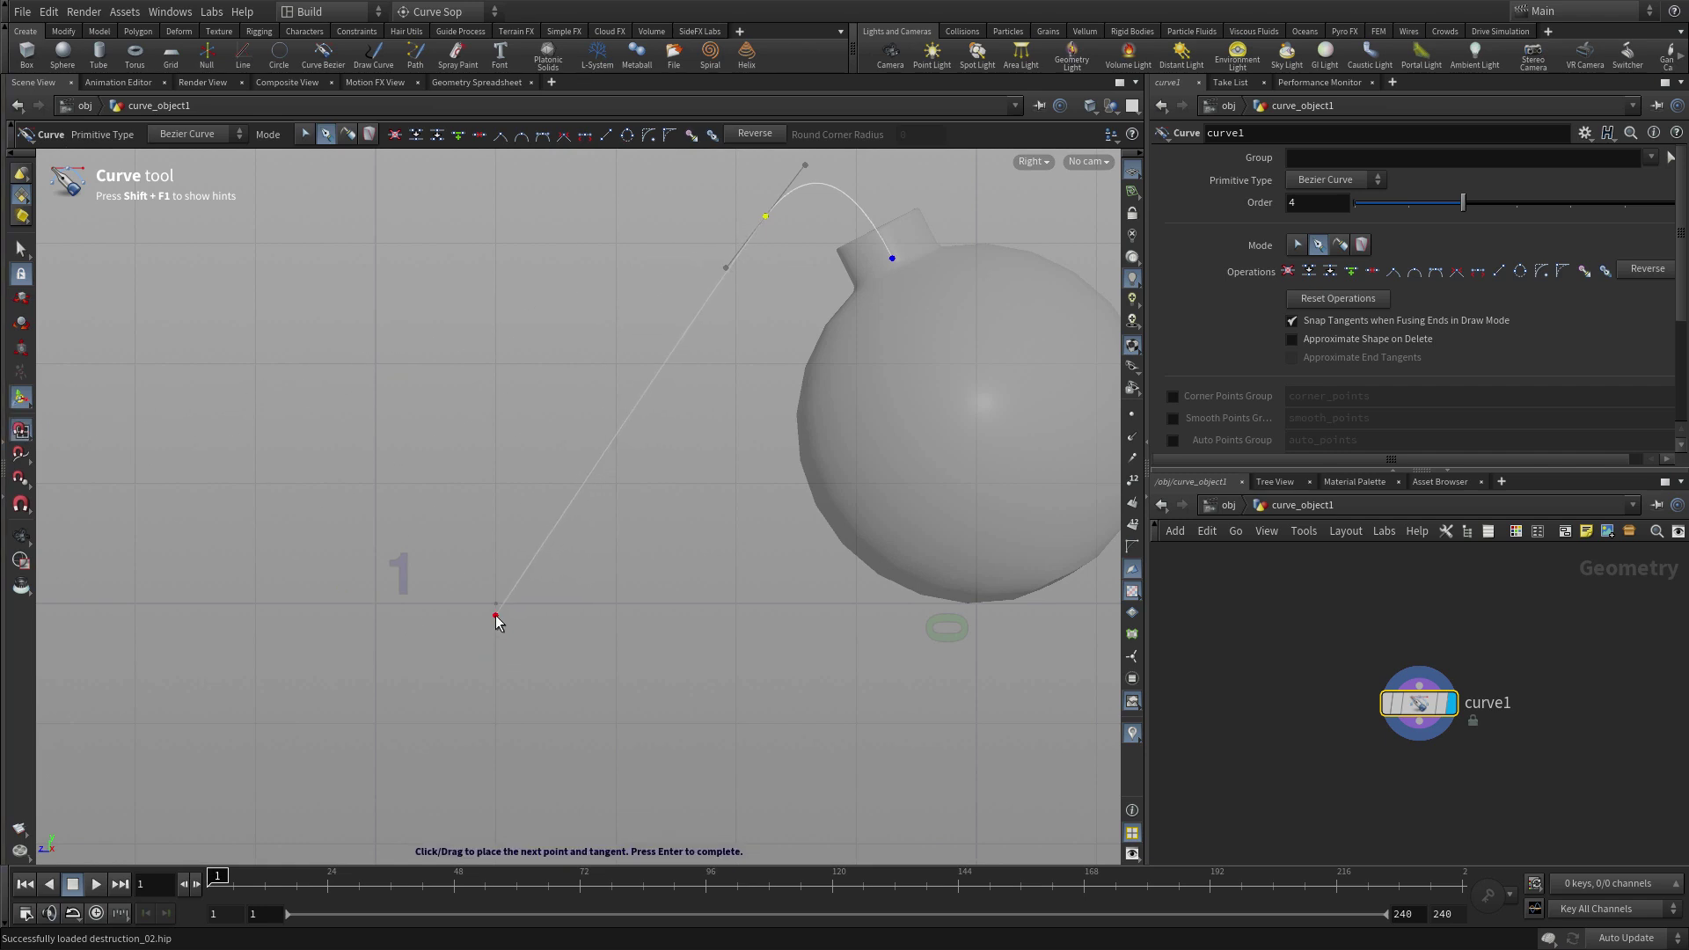
pyautogui.moveTo(495, 604); pyautogui.dragTo(376, 605)
# - Switch to the single perspective view and tumble it to see the ground
pyautogui.hotkey('space', 'b')
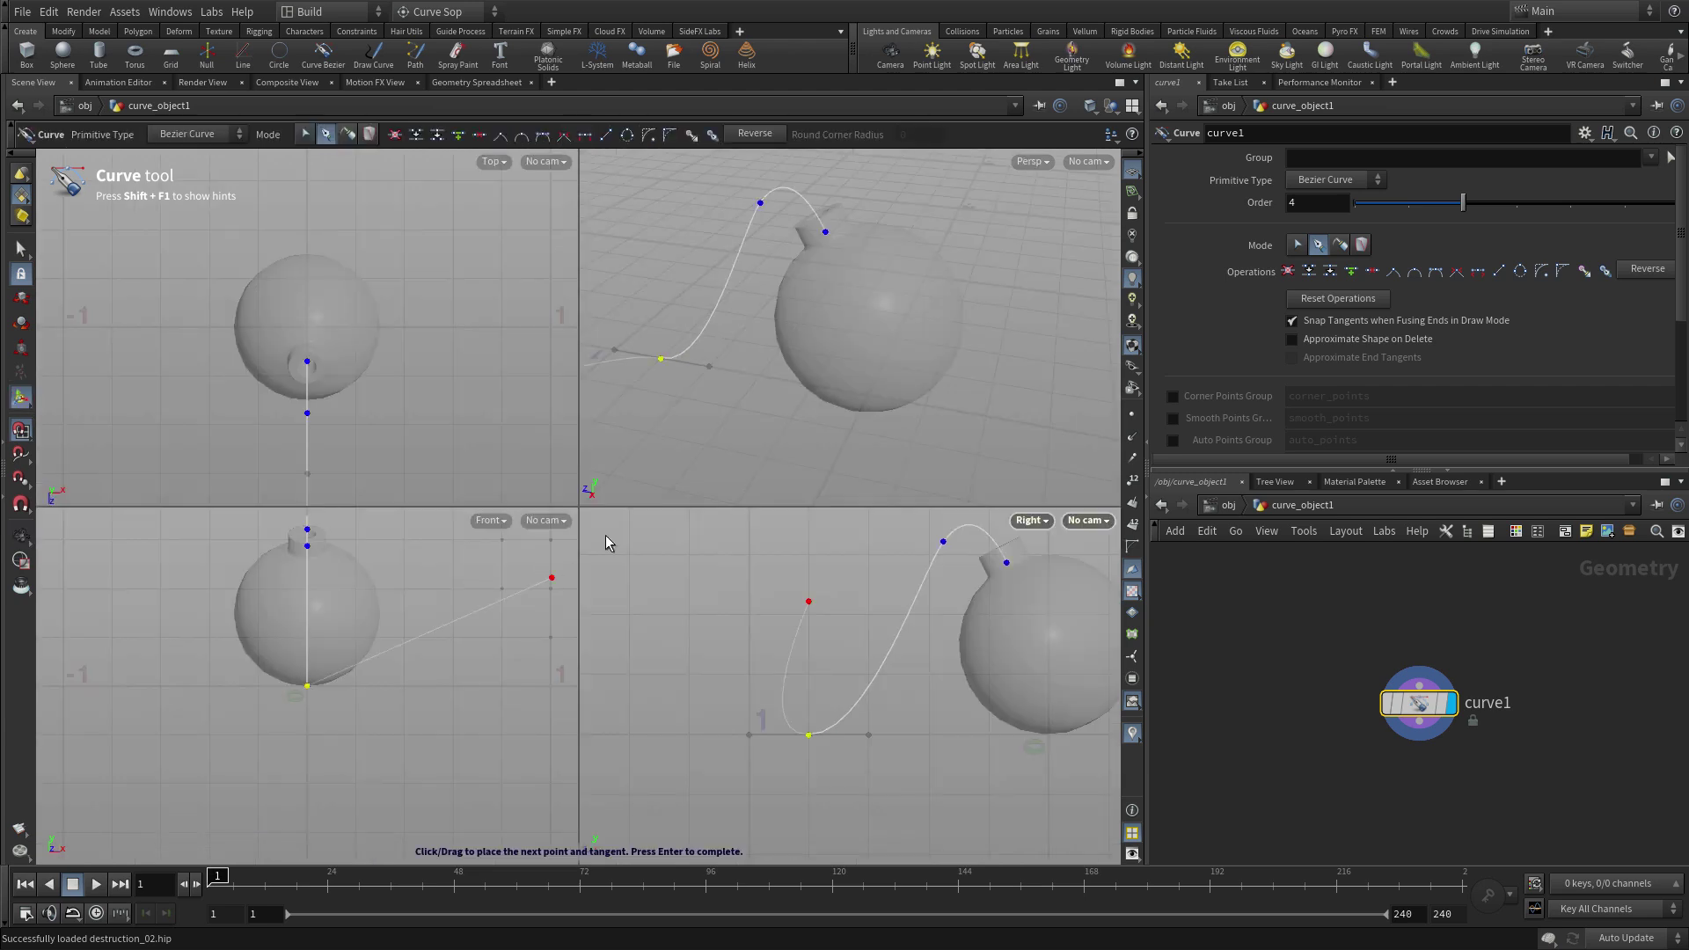
pyautogui.hotkey('space', 'b')
pyautogui.moveTo(562, 426); pyautogui.dragTo(683, 434)
pyautogui.moveTo(834, 459); pyautogui.dragTo(267, 541, button='right')
pyautogui.moveTo(839, 610); pyautogui.dragTo(771, 531)
pyautogui.moveTo(770, 531); pyautogui.dragTo(745, 497, button='middle')
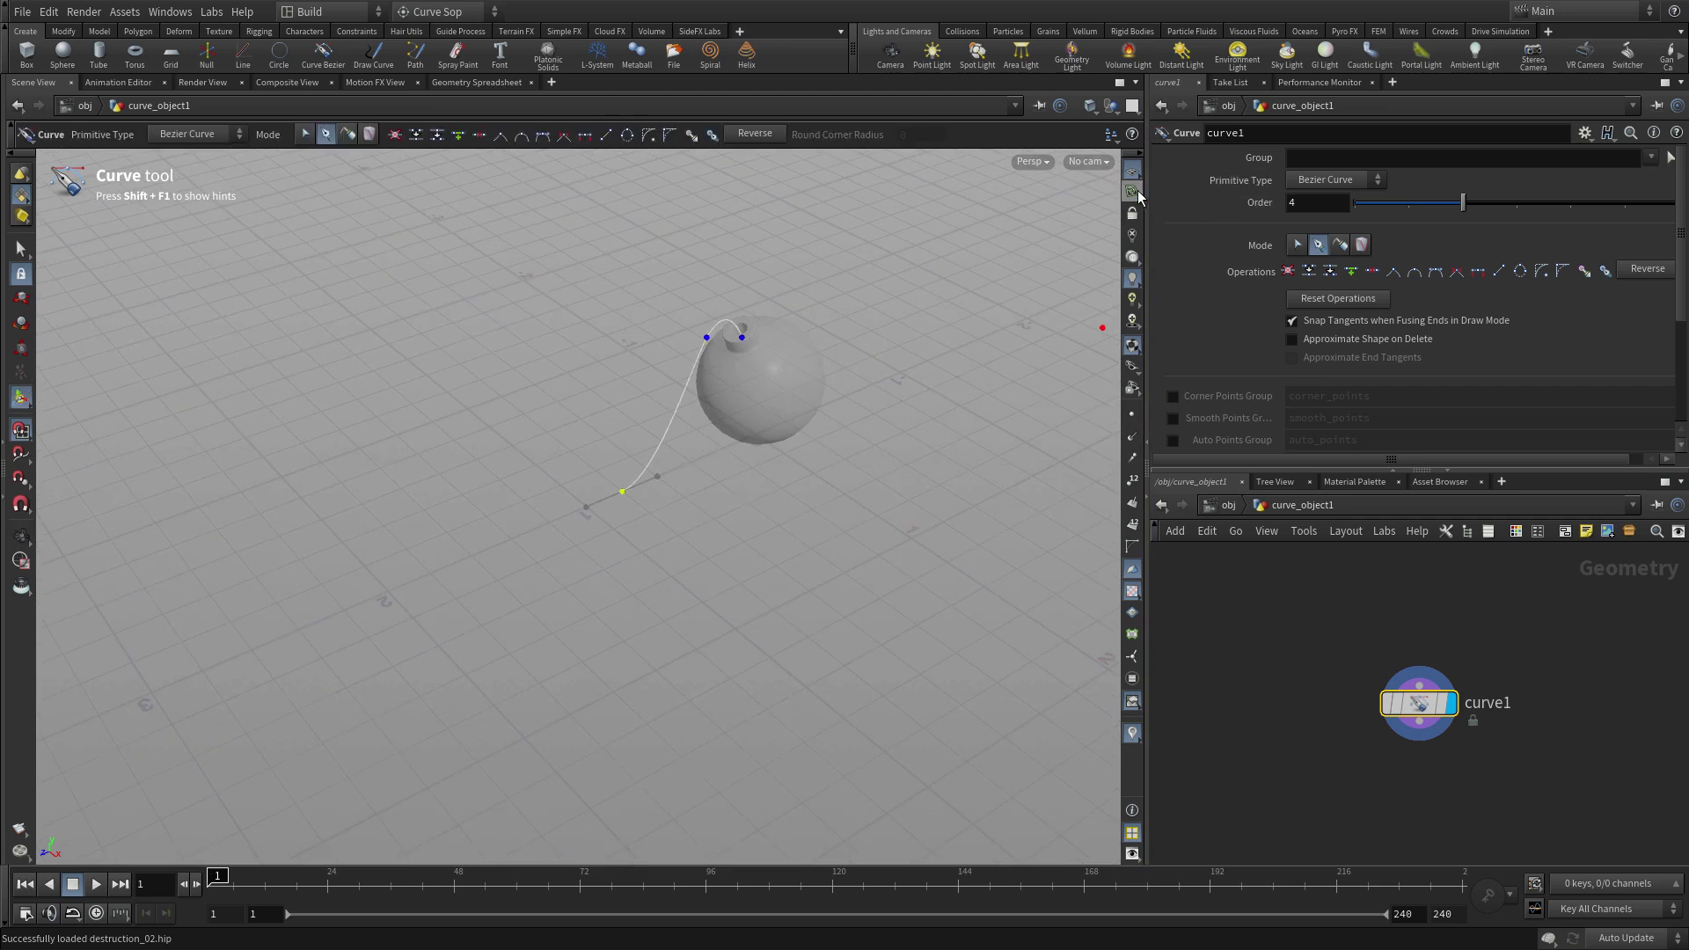
# - Turn on the construction plane and turn off grid snapping
pyautogui.click(1138, 191)
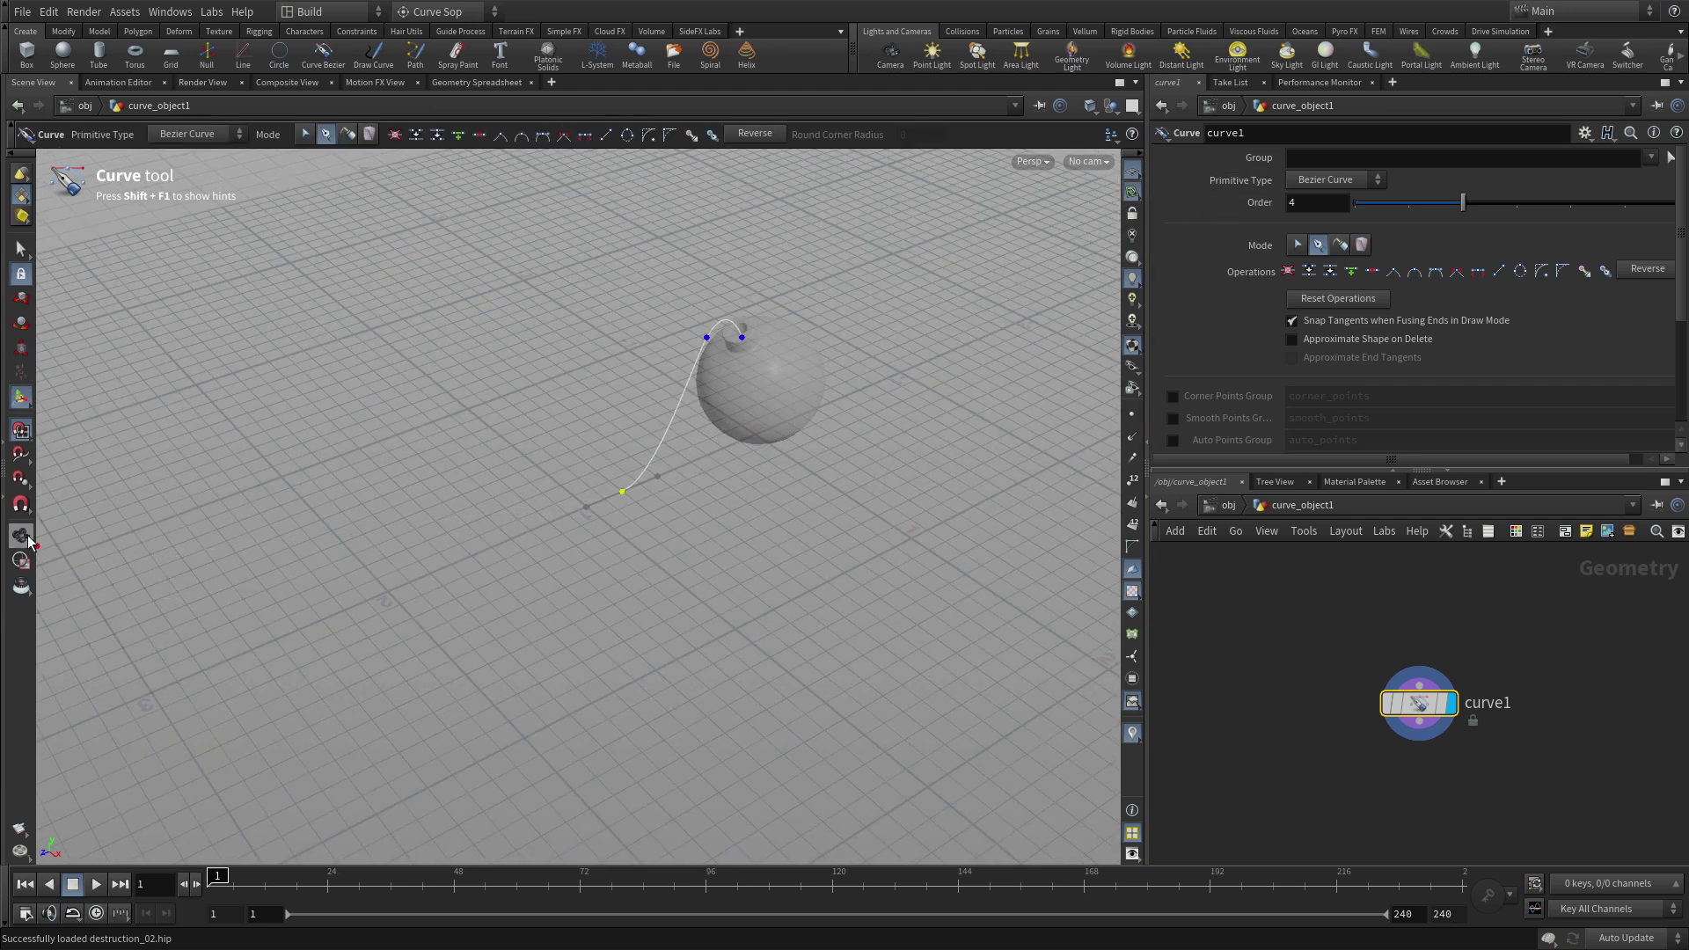
pyautogui.click(21, 431)
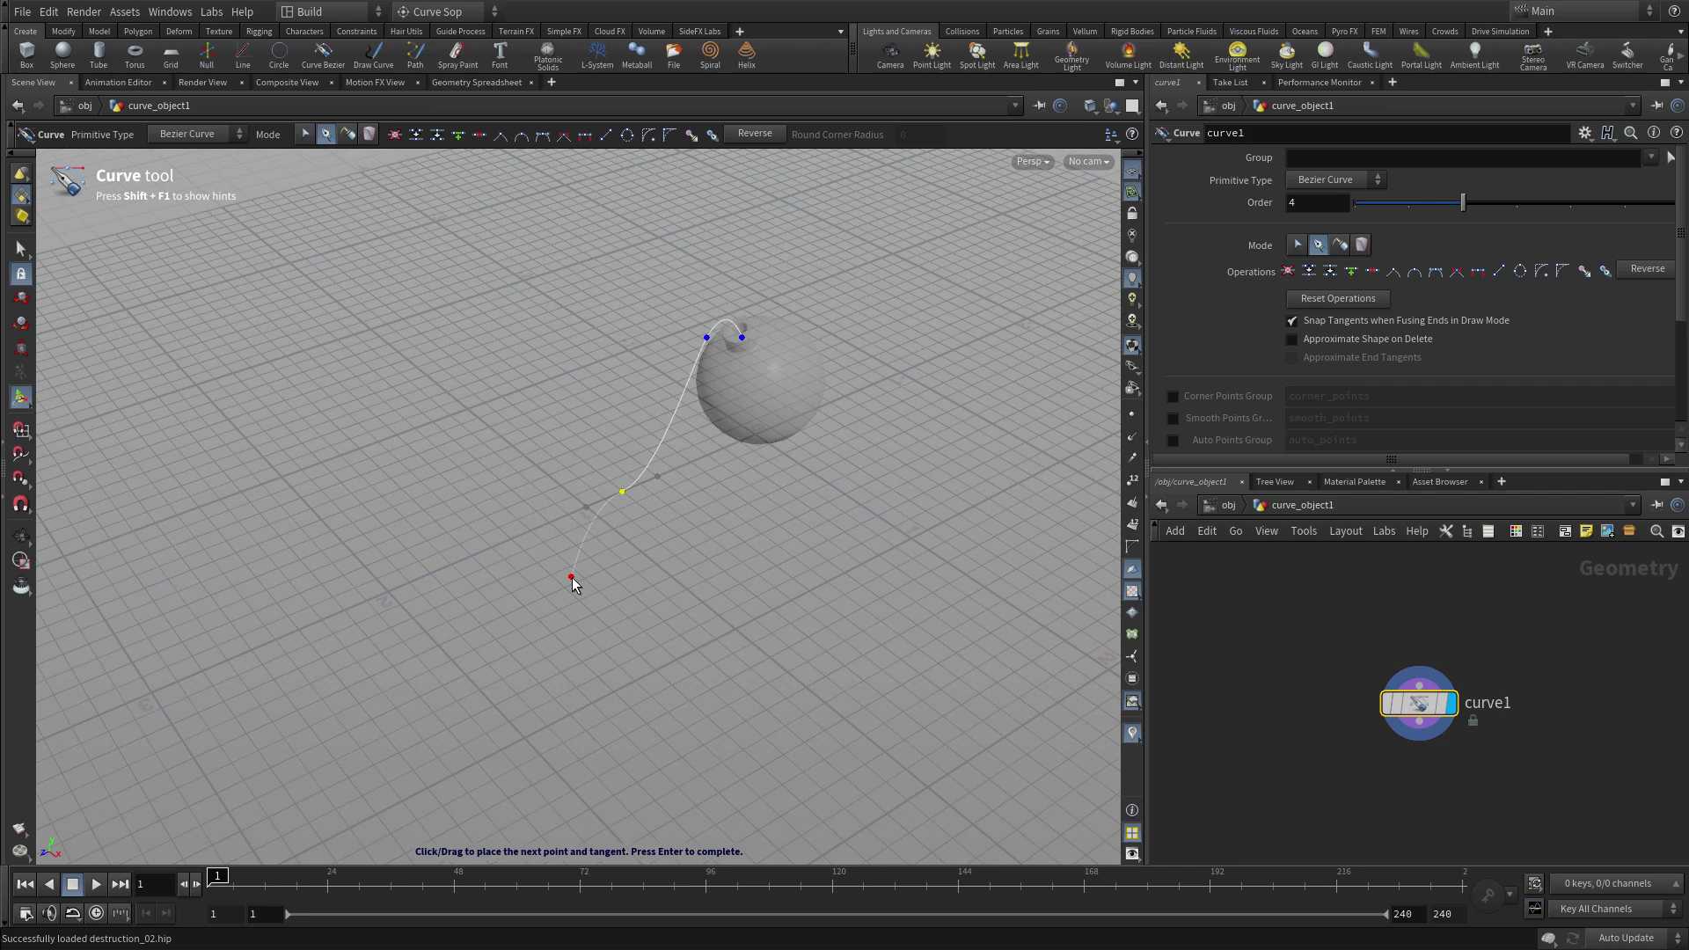
pyautogui.moveTo(573, 591); pyautogui.dragTo(745, 547)
# - Add winding curve points along the ground to the fuse end, then finish the curve
pyautogui.click(779, 610)
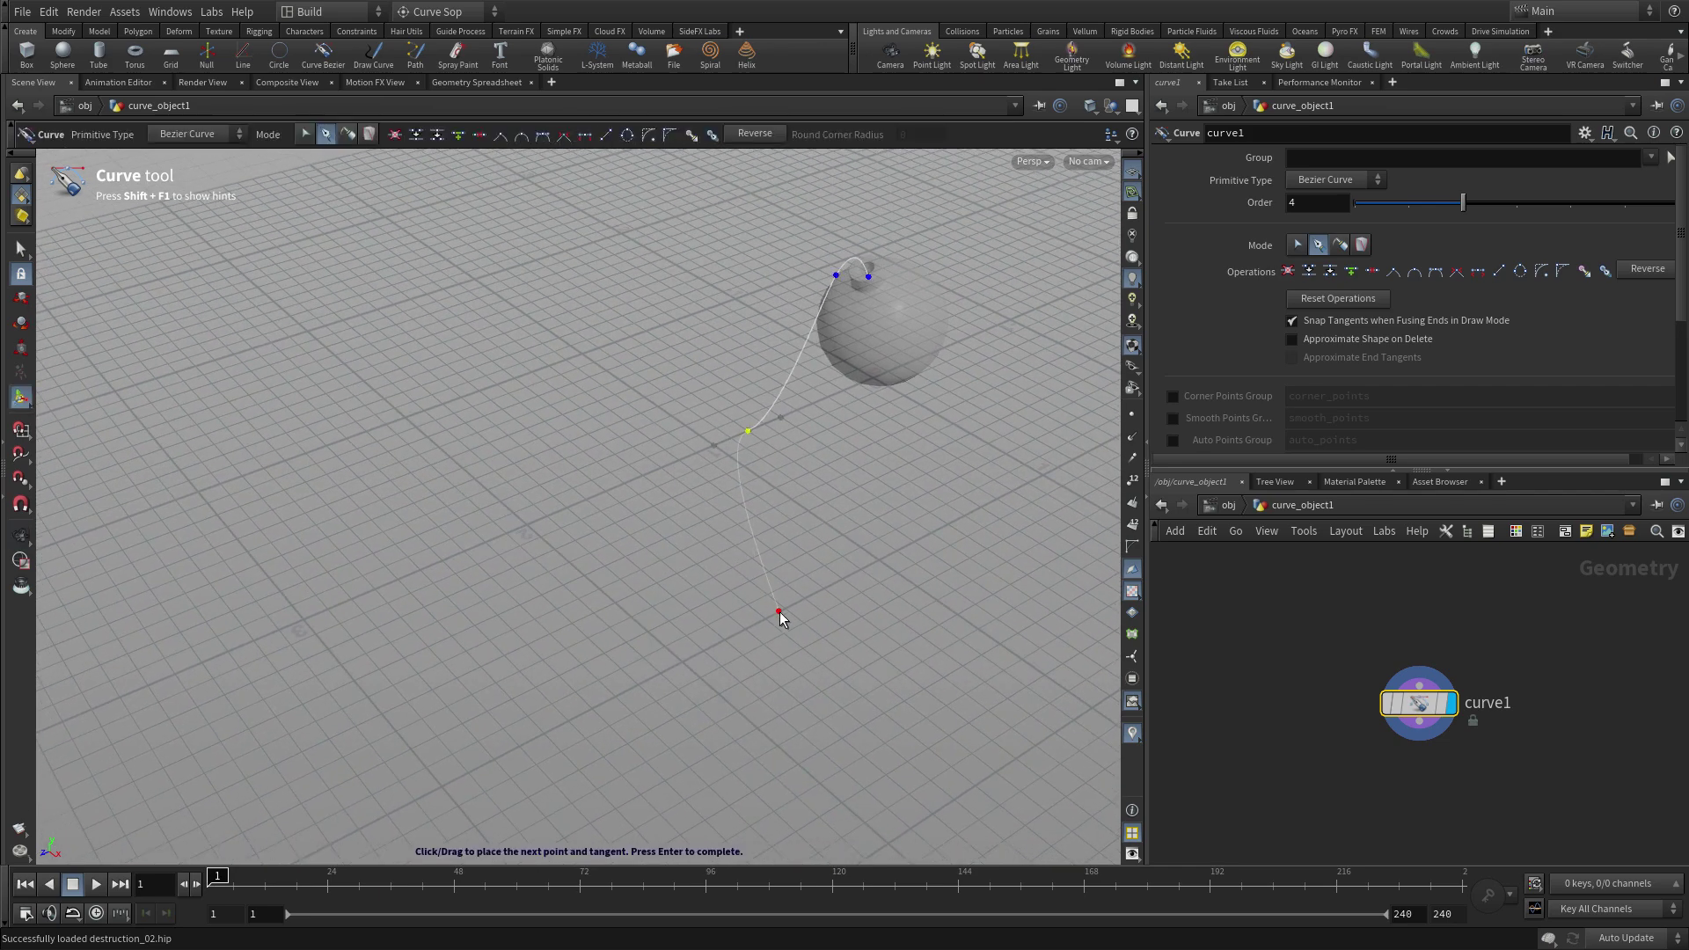
pyautogui.moveTo(782, 619); pyautogui.dragTo(683, 666)
pyautogui.click(556, 626)
pyautogui.moveTo(373, 482); pyautogui.dragTo(237, 528)
pyautogui.moveTo(423, 728); pyautogui.dragTo(450, 760)
pyautogui.press('Return')
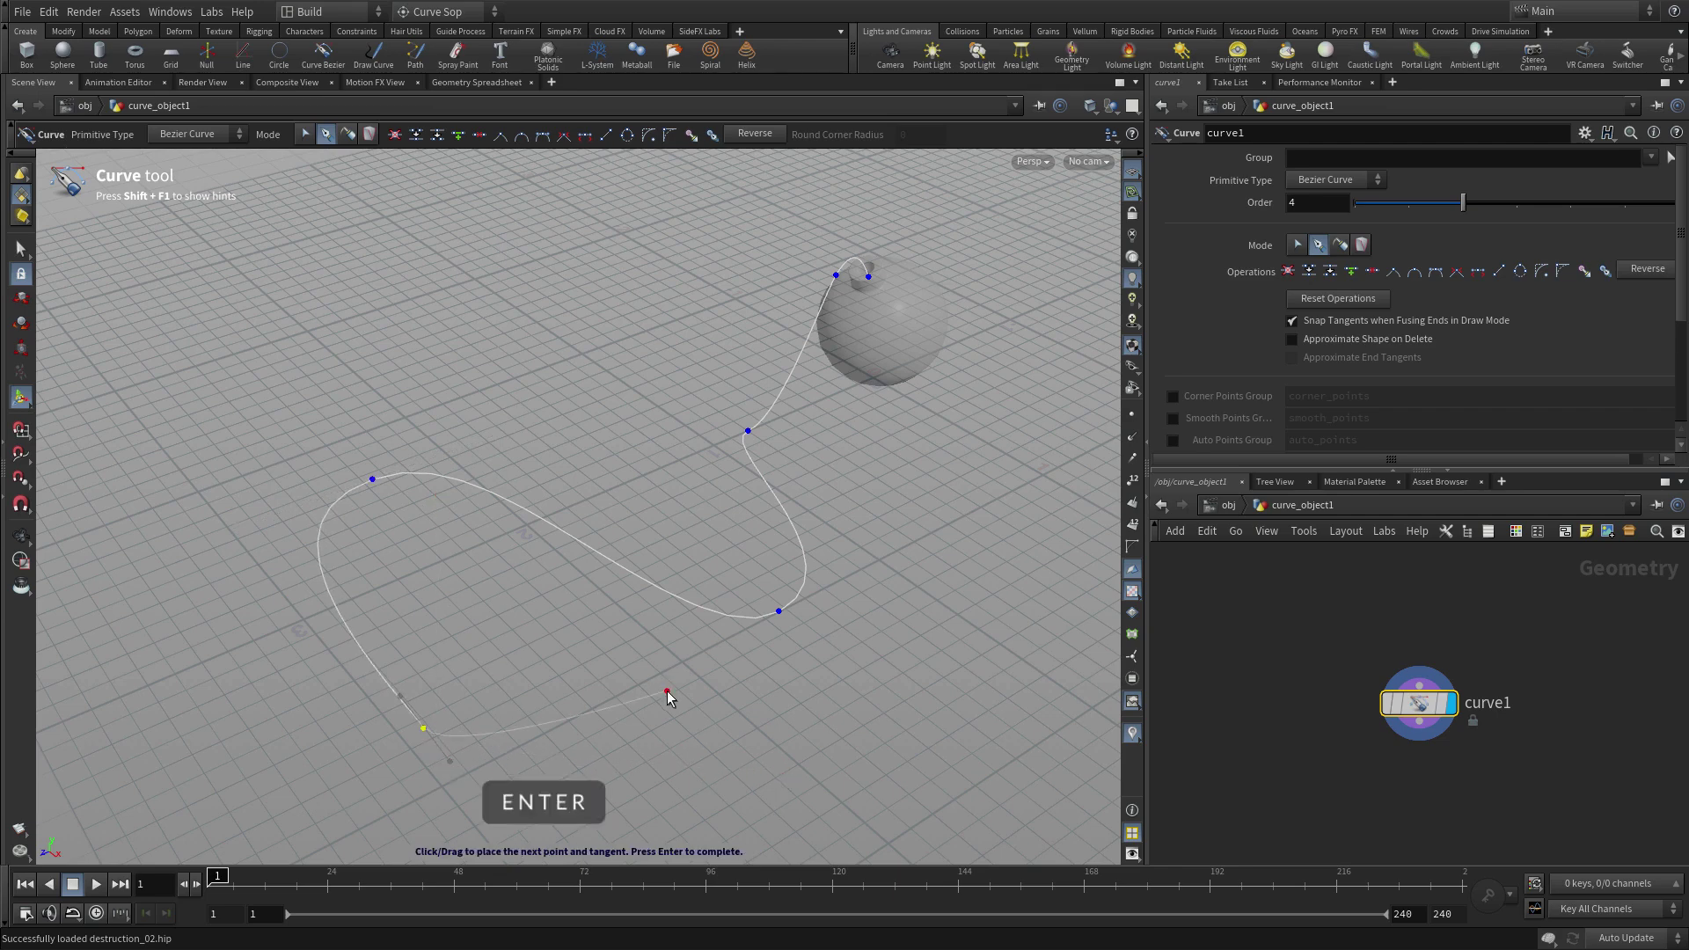
# - Adjust the tangents of the middle and left loop points to smooth the bends
pyautogui.click(304, 133)
pyautogui.click(780, 613)
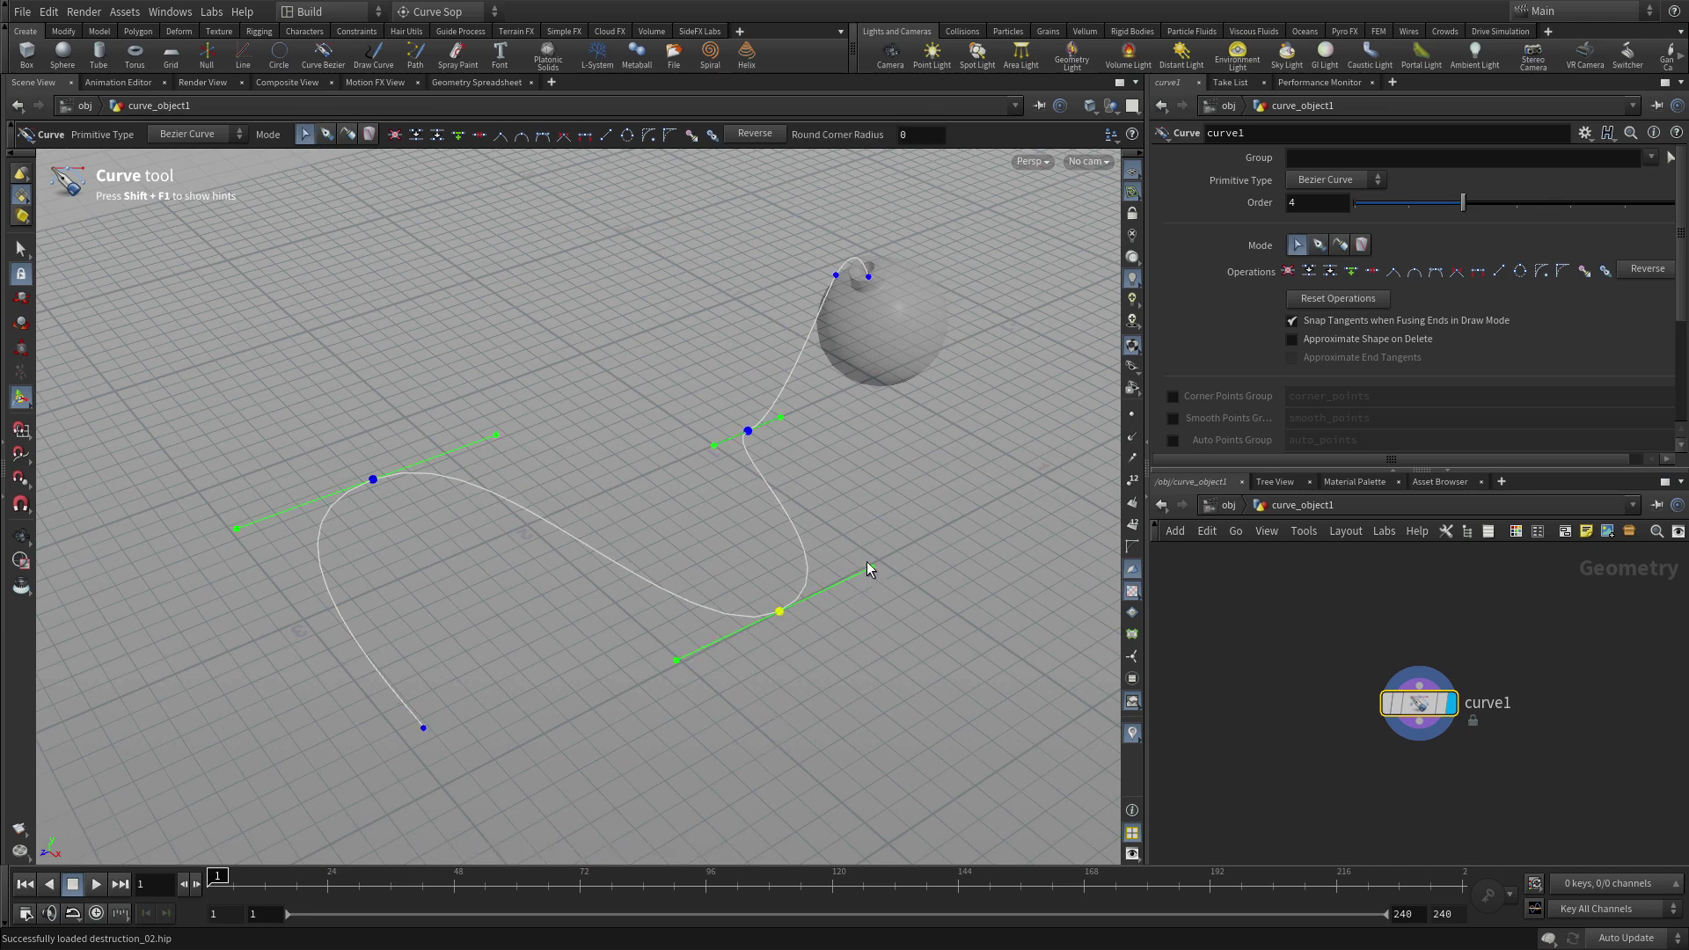
pyautogui.click(748, 432)
pyautogui.moveTo(714, 446); pyautogui.dragTo(677, 461)
pyautogui.moveTo(370, 479); pyautogui.dragTo(551, 441)
# - Apply a Reverse node to the whole fuse curve
pyautogui.press('Tab')
pyautogui.write('rever')
pyautogui.press('Return')
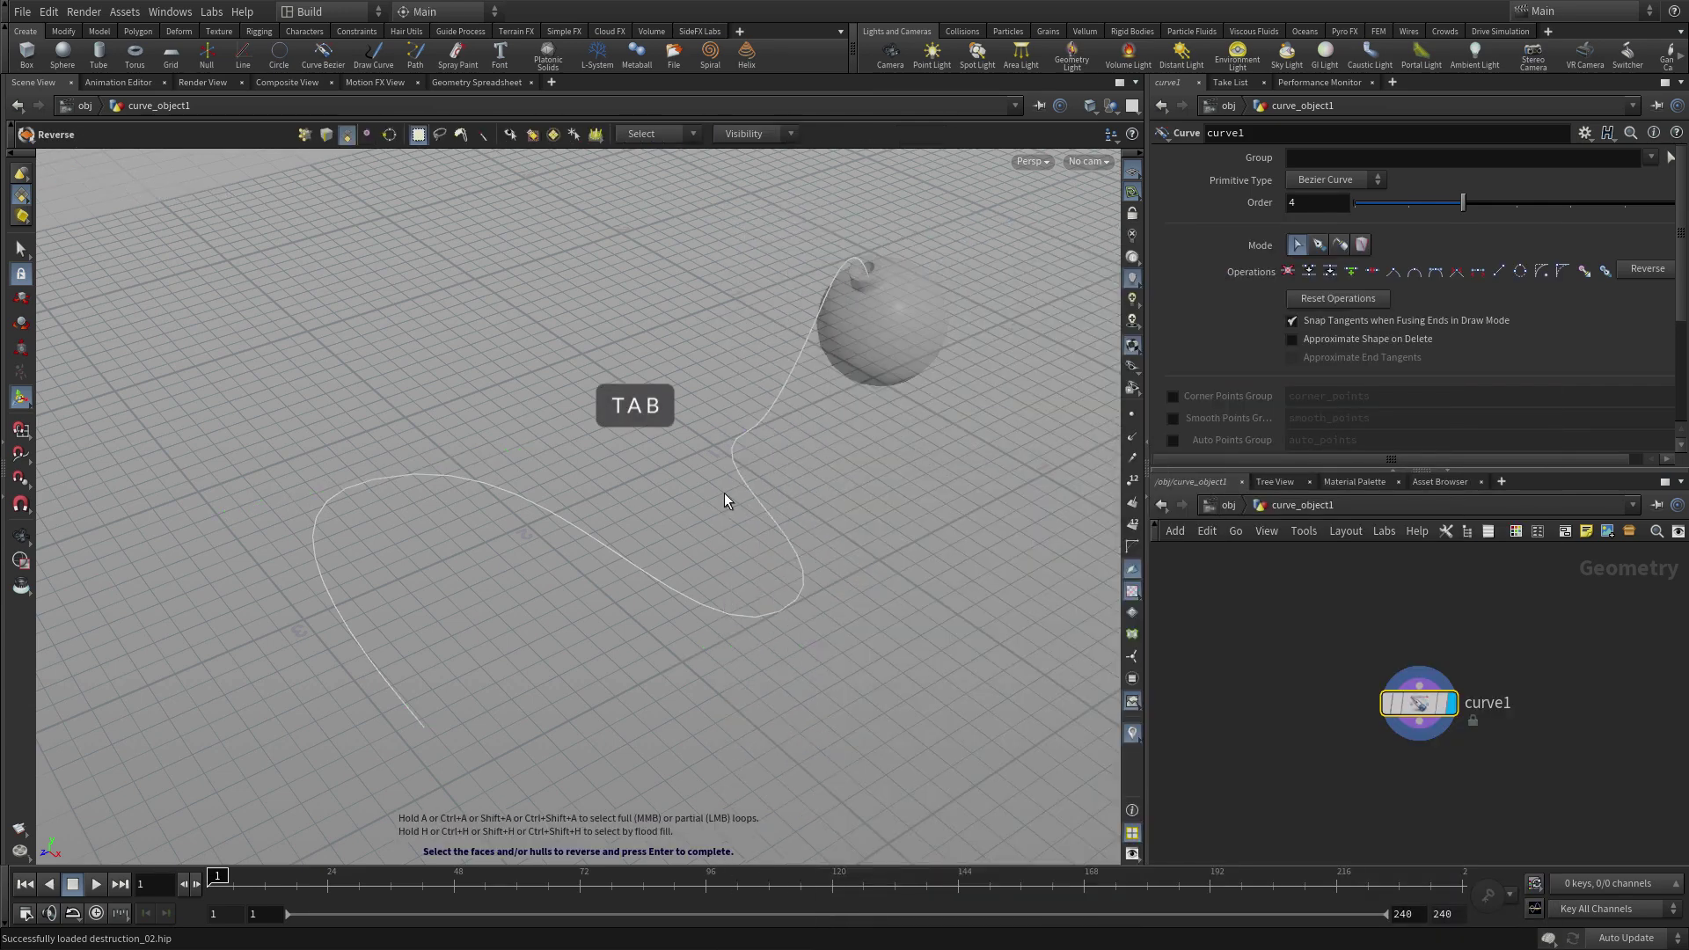
pyautogui.press('n')
pyautogui.press('Return')
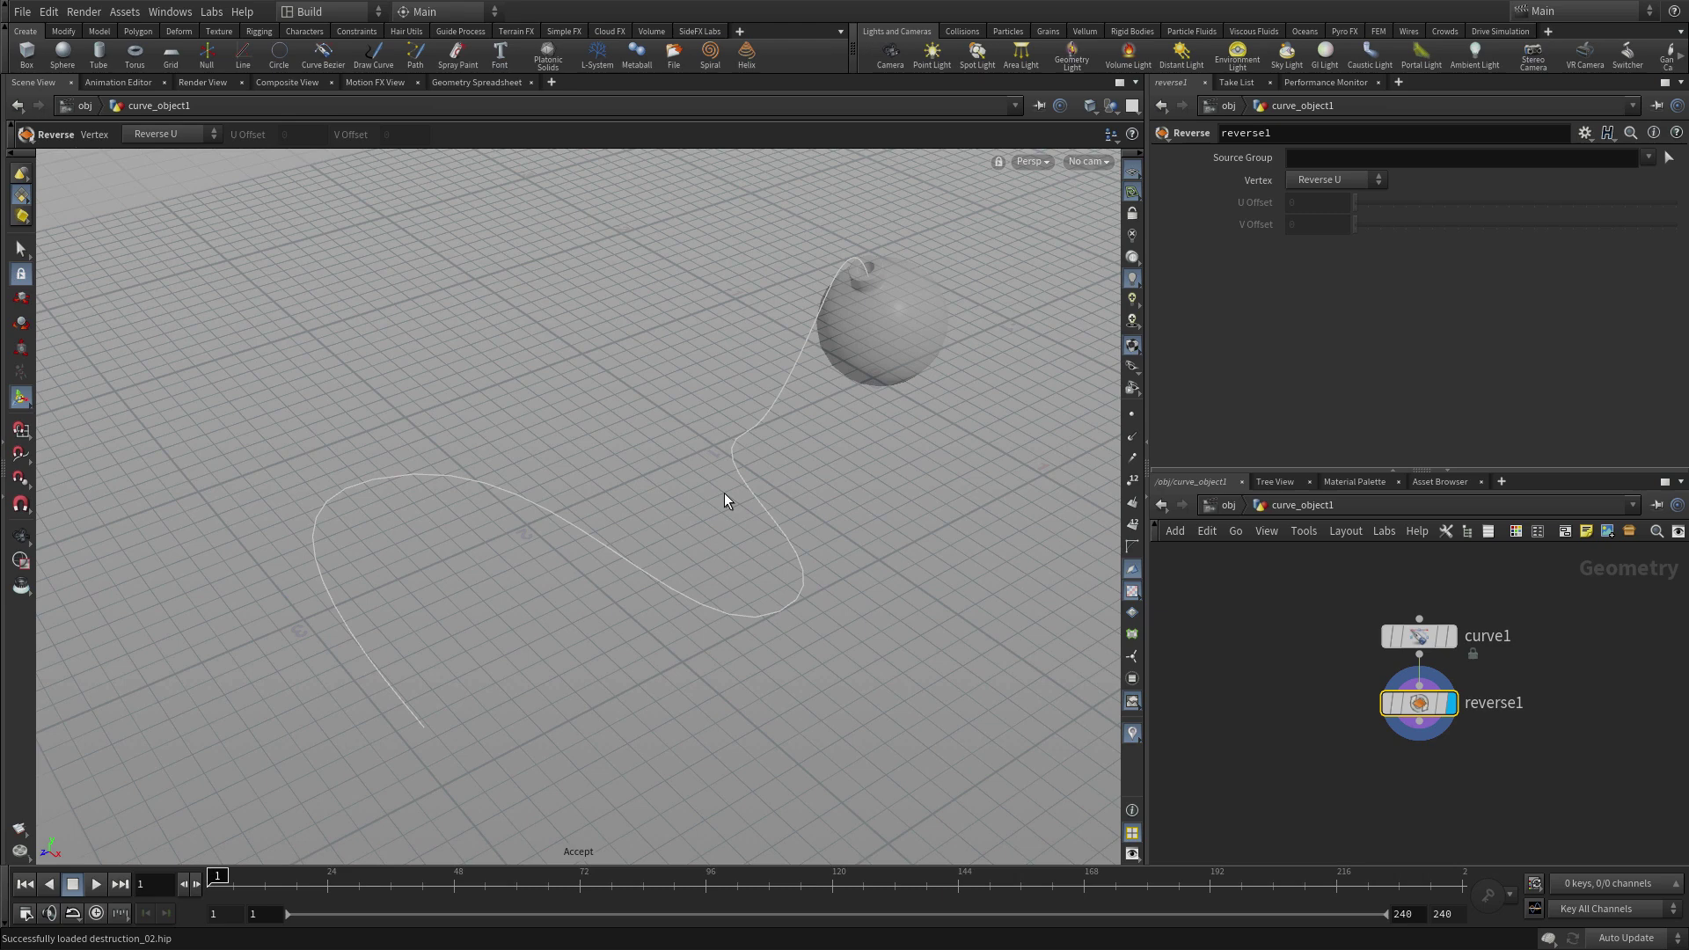
# - Show the curve's points and add a Resample node
pyautogui.click(1132, 415)
pyautogui.press('Tab')
pyautogui.write('resample')
pyautogui.press('Return')
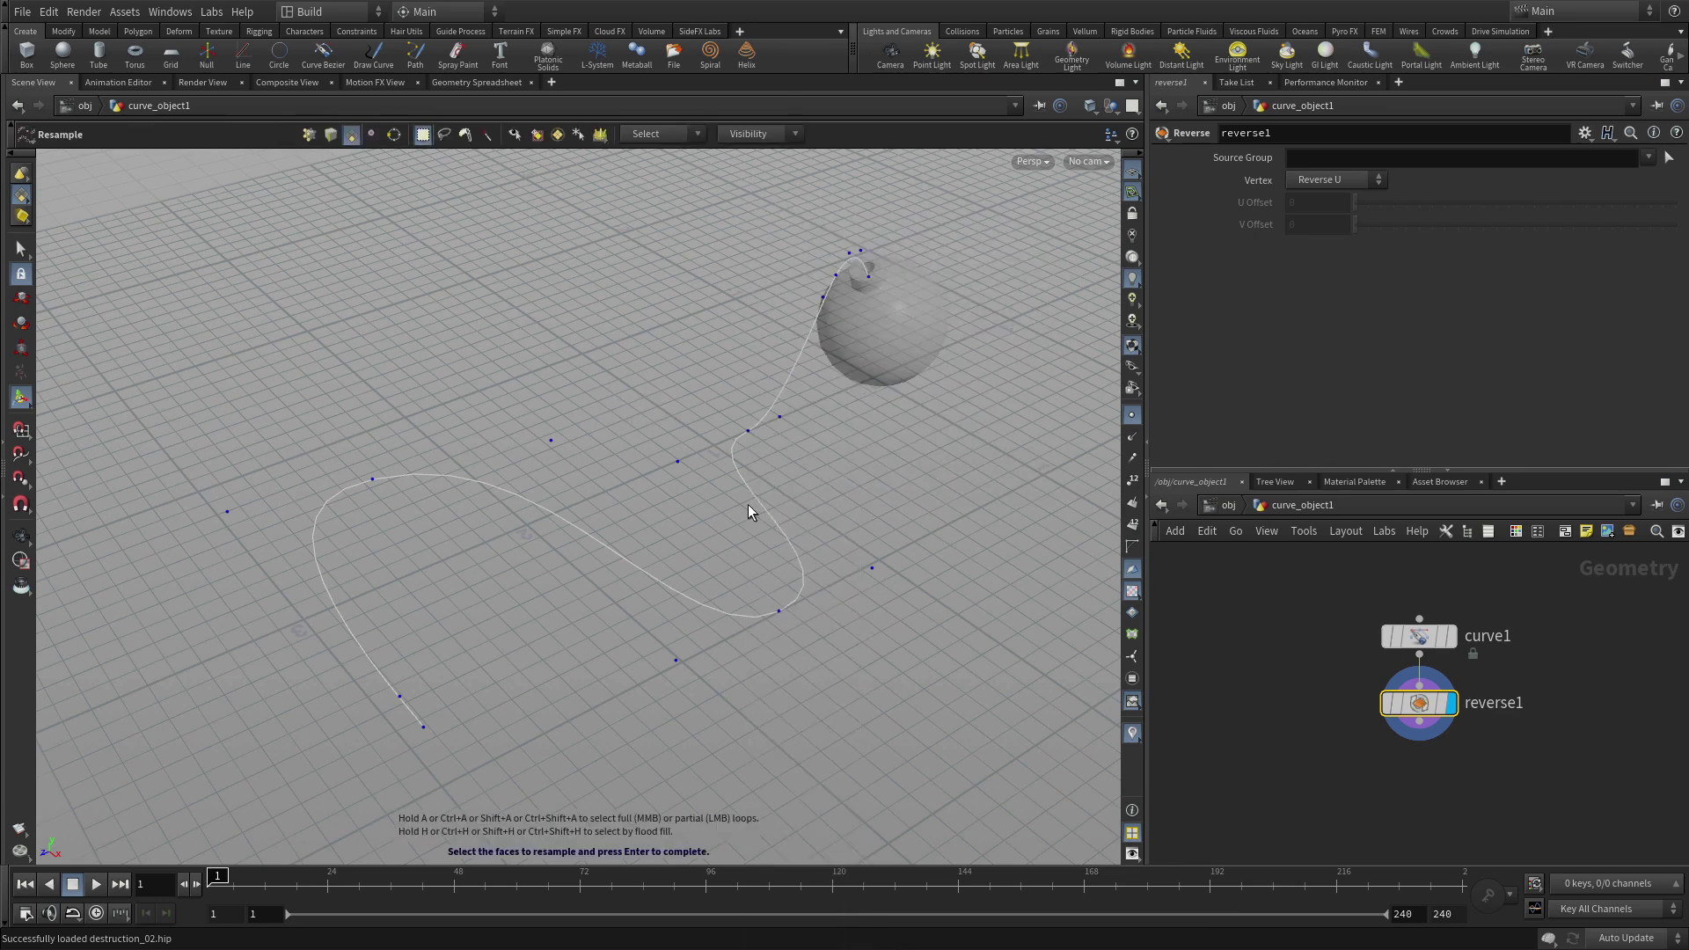
pyautogui.press('Return')
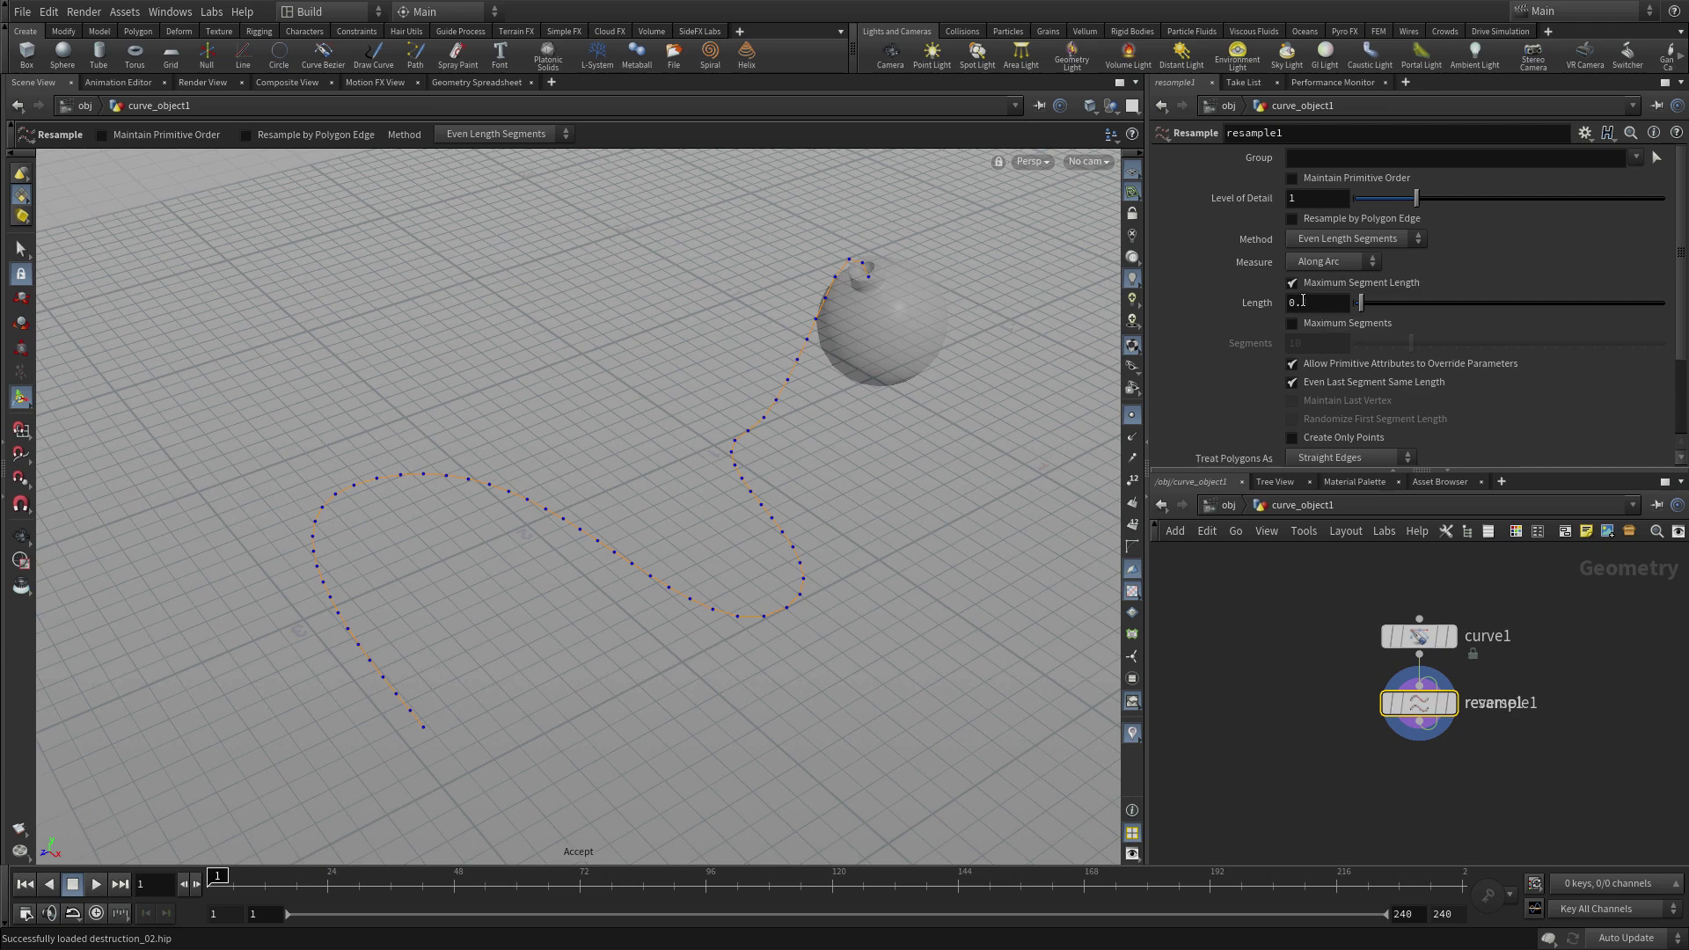
# - Set the Resample length to 0.025 and hide the point display
pyautogui.moveTo(1302, 301); pyautogui.dragTo(1357, 306)
pyautogui.press('Return')
pyautogui.click(1135, 415)
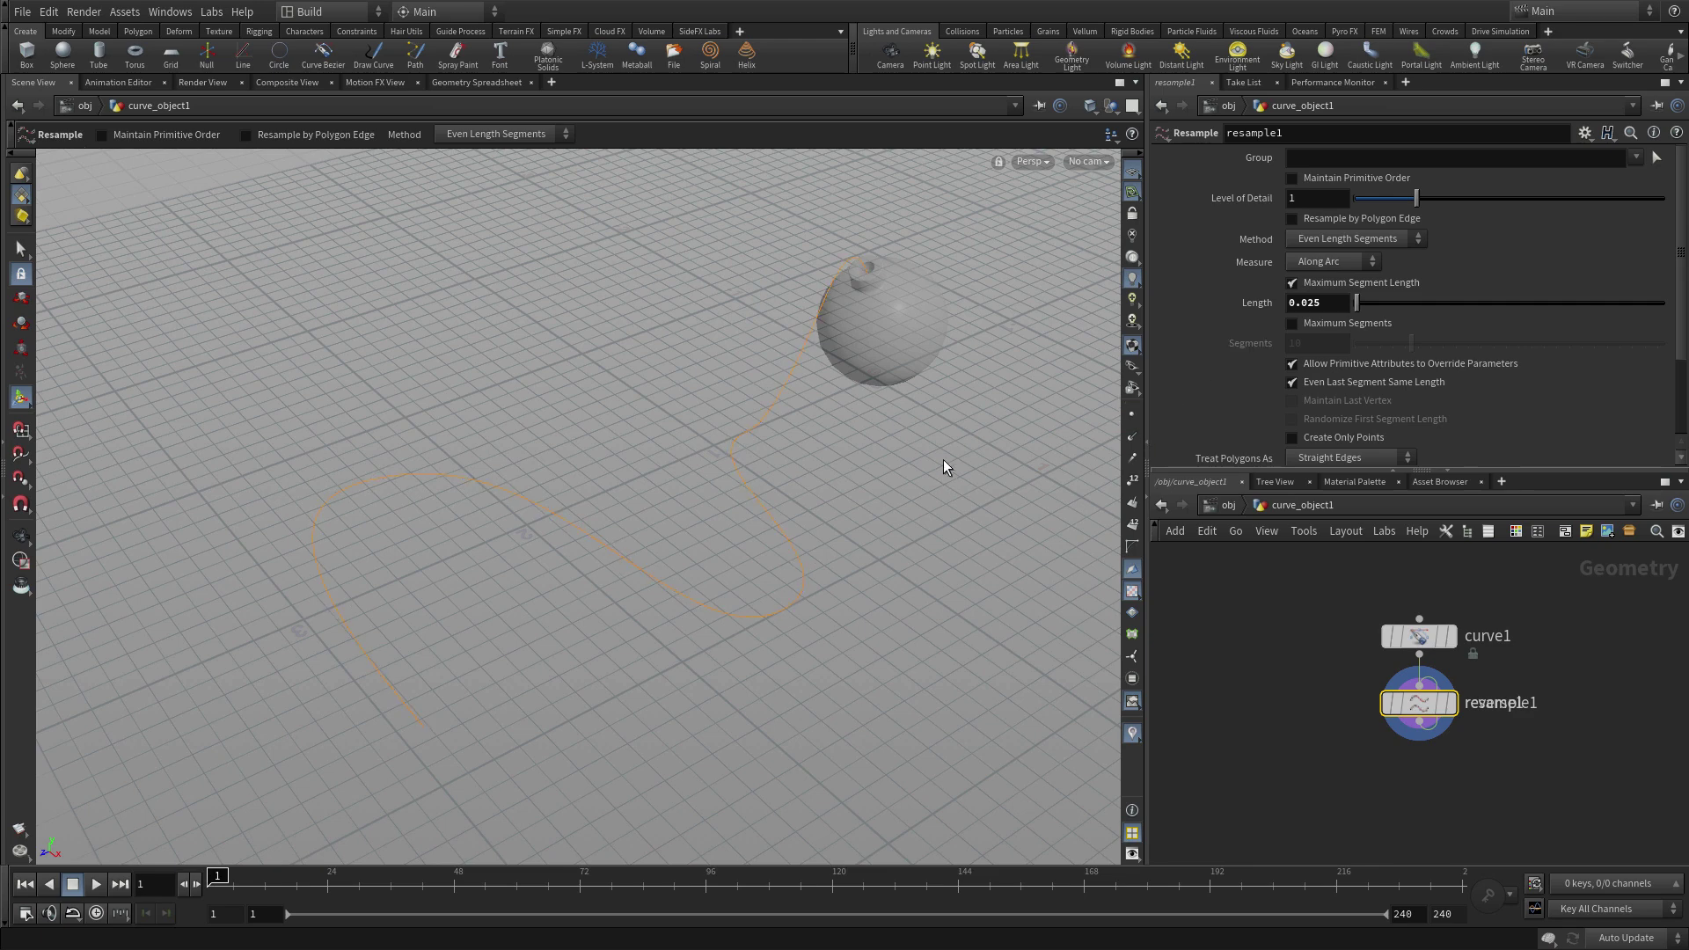
# - Add a PolyWire node to turn the curve into a tube
pyautogui.press('Tab')
pyautogui.write('polyw')
pyautogui.press('Return')
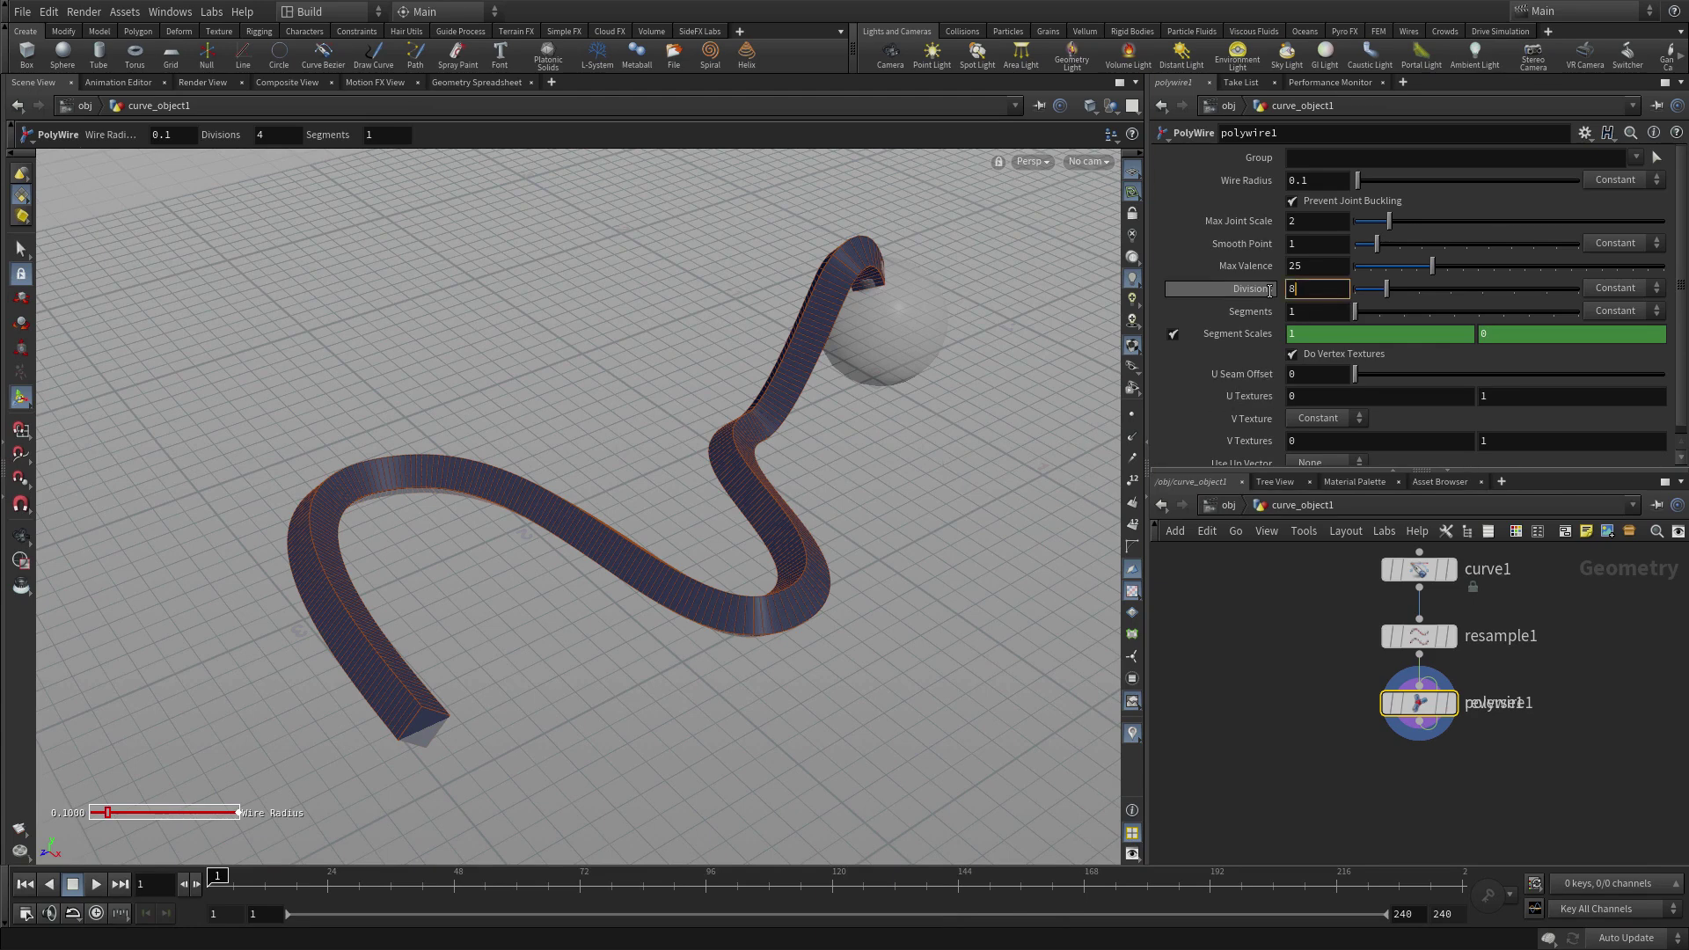
# - Give polywire1 8 divisions and a 0.0075 wire radius
pyautogui.write('8')
pyautogui.press('Return')
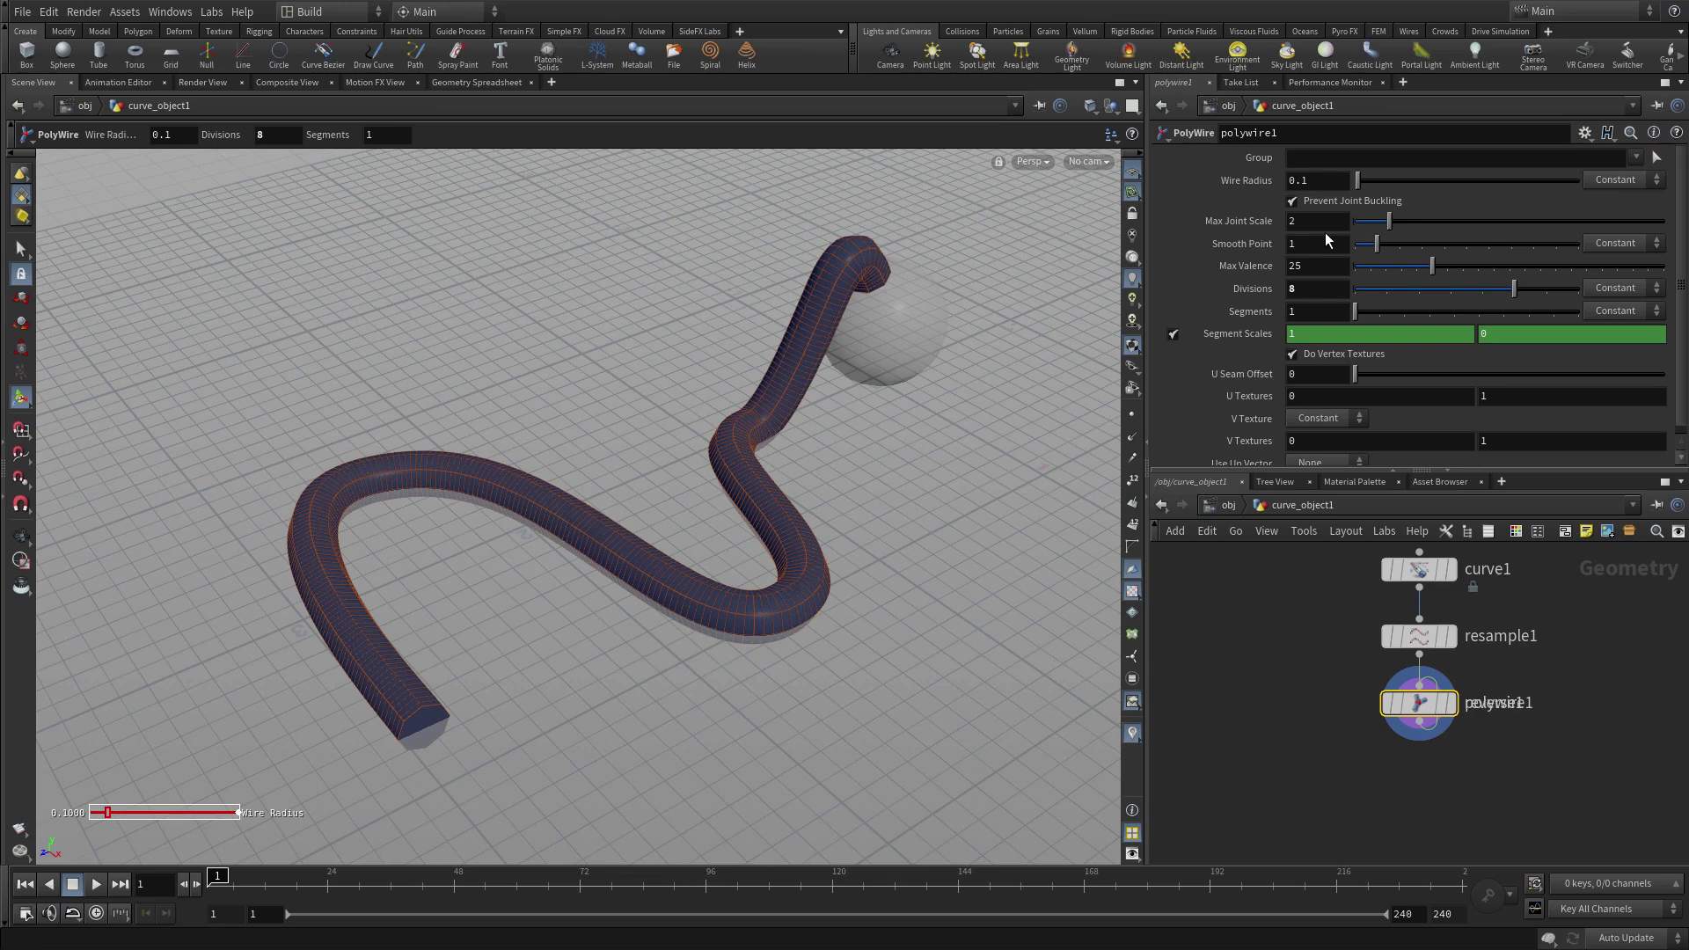
pyautogui.click(1308, 181)
pyautogui.write('075')
pyautogui.press('Return')
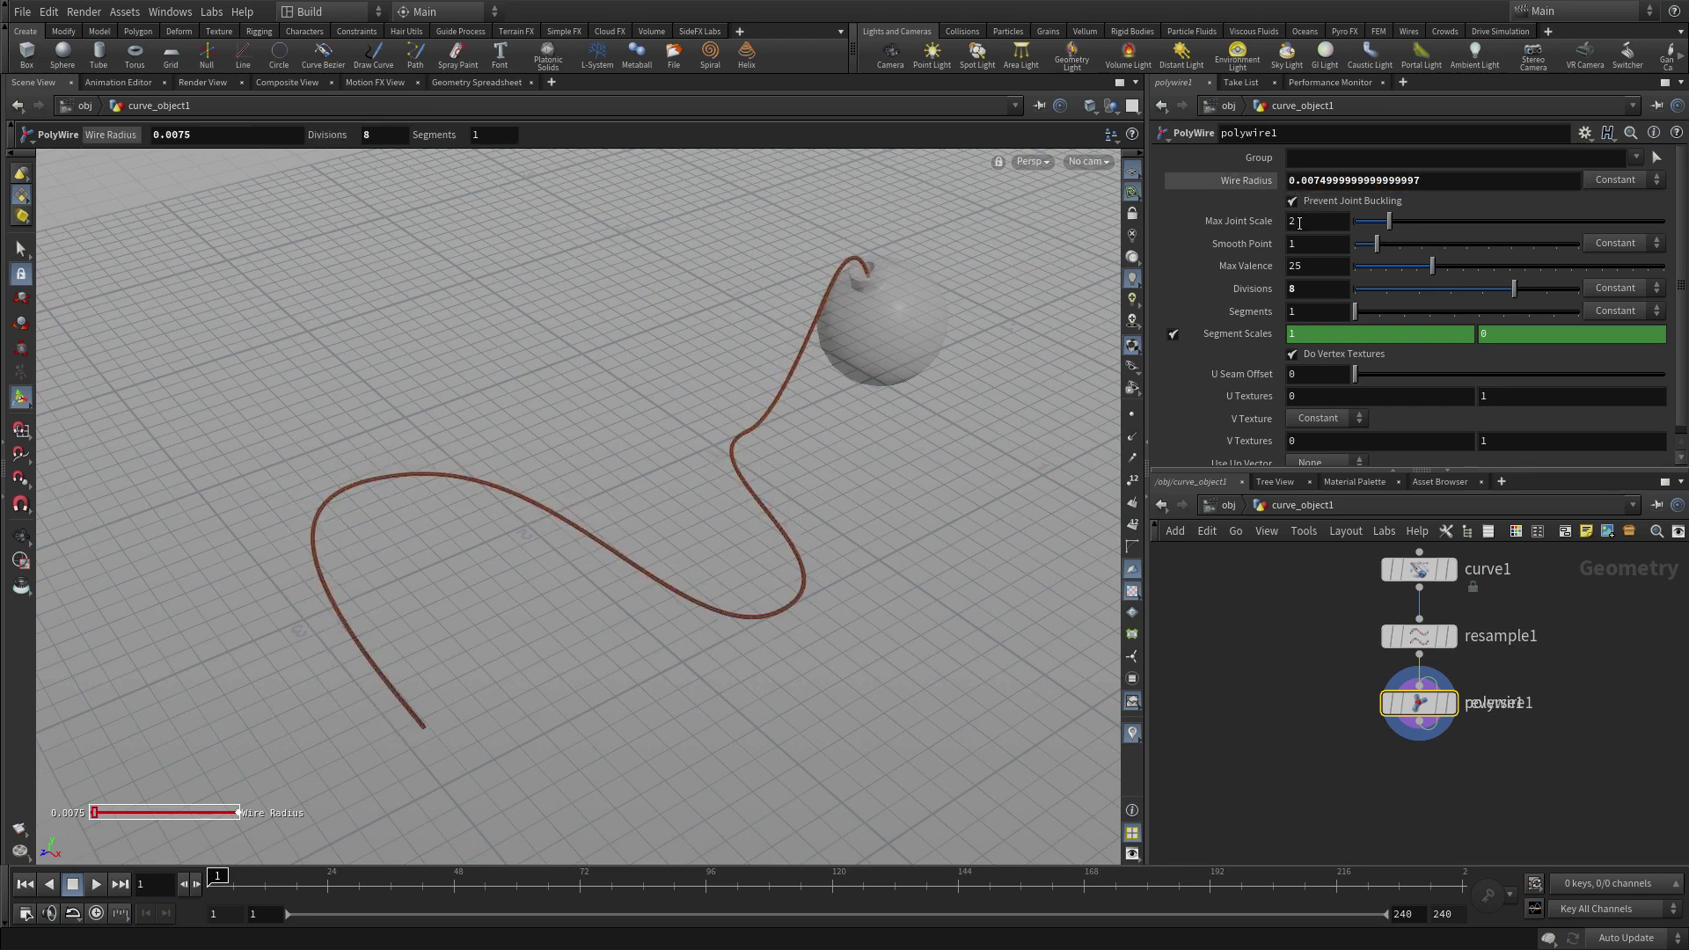
pyautogui.click(1443, 820)
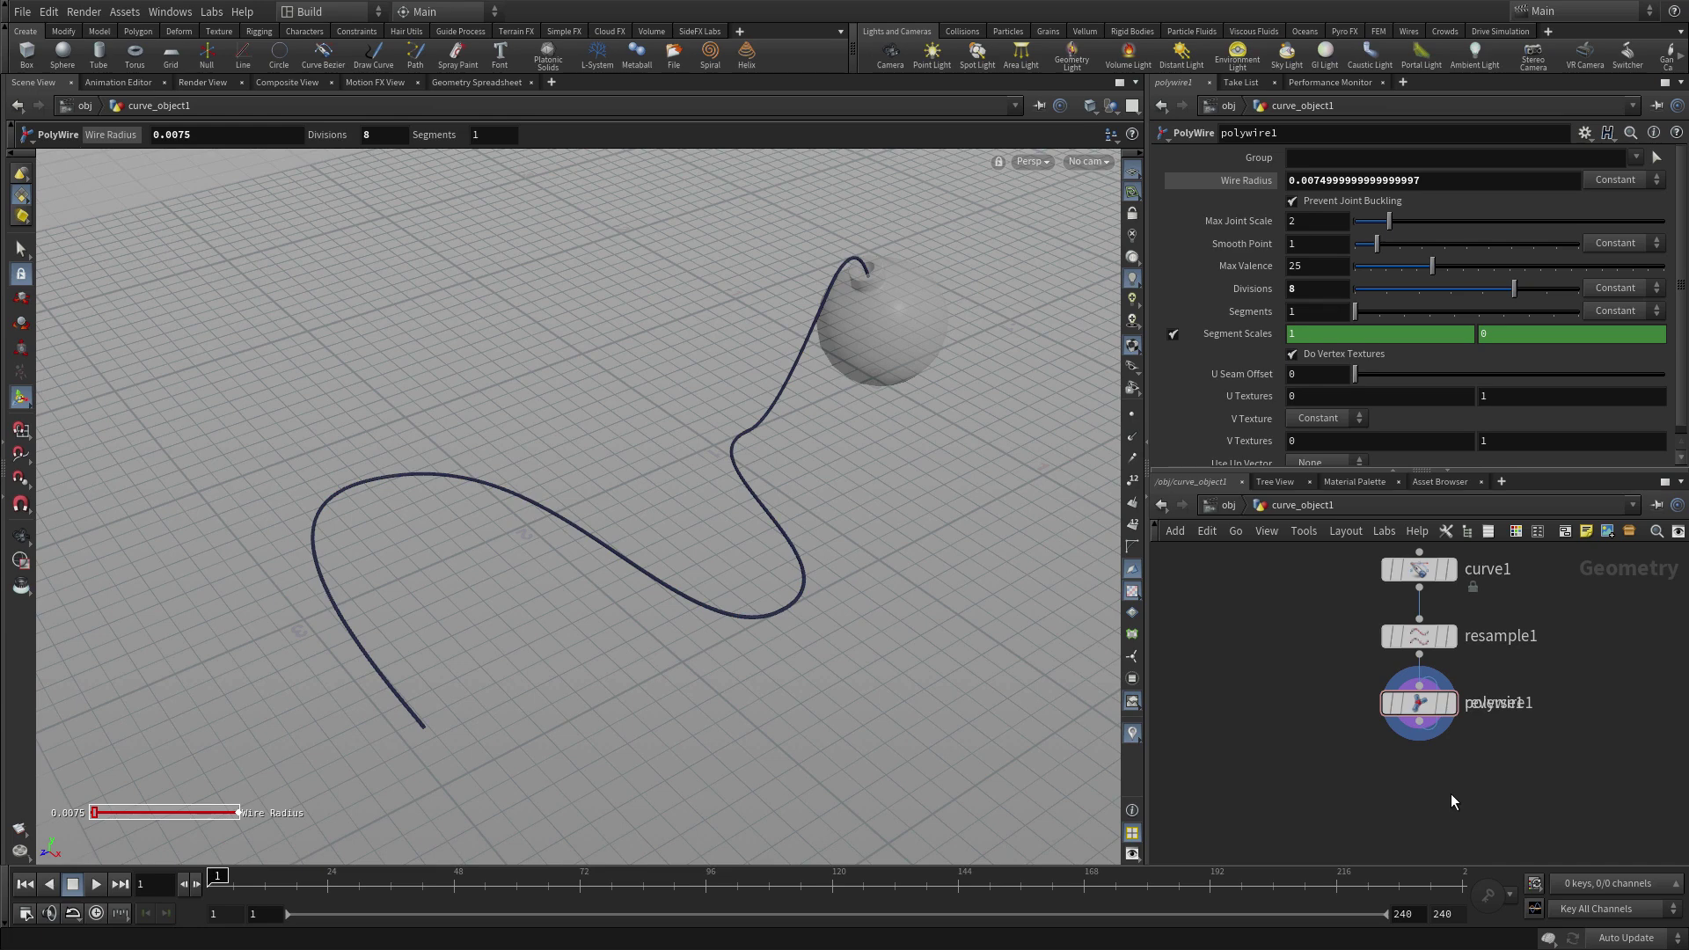
# - Insert reverse1 between resample1 and polywire1 and display polywire1's tube
pyautogui.press('l')
pyautogui.moveTo(1477, 753); pyautogui.dragTo(1400, 789, button='middle')
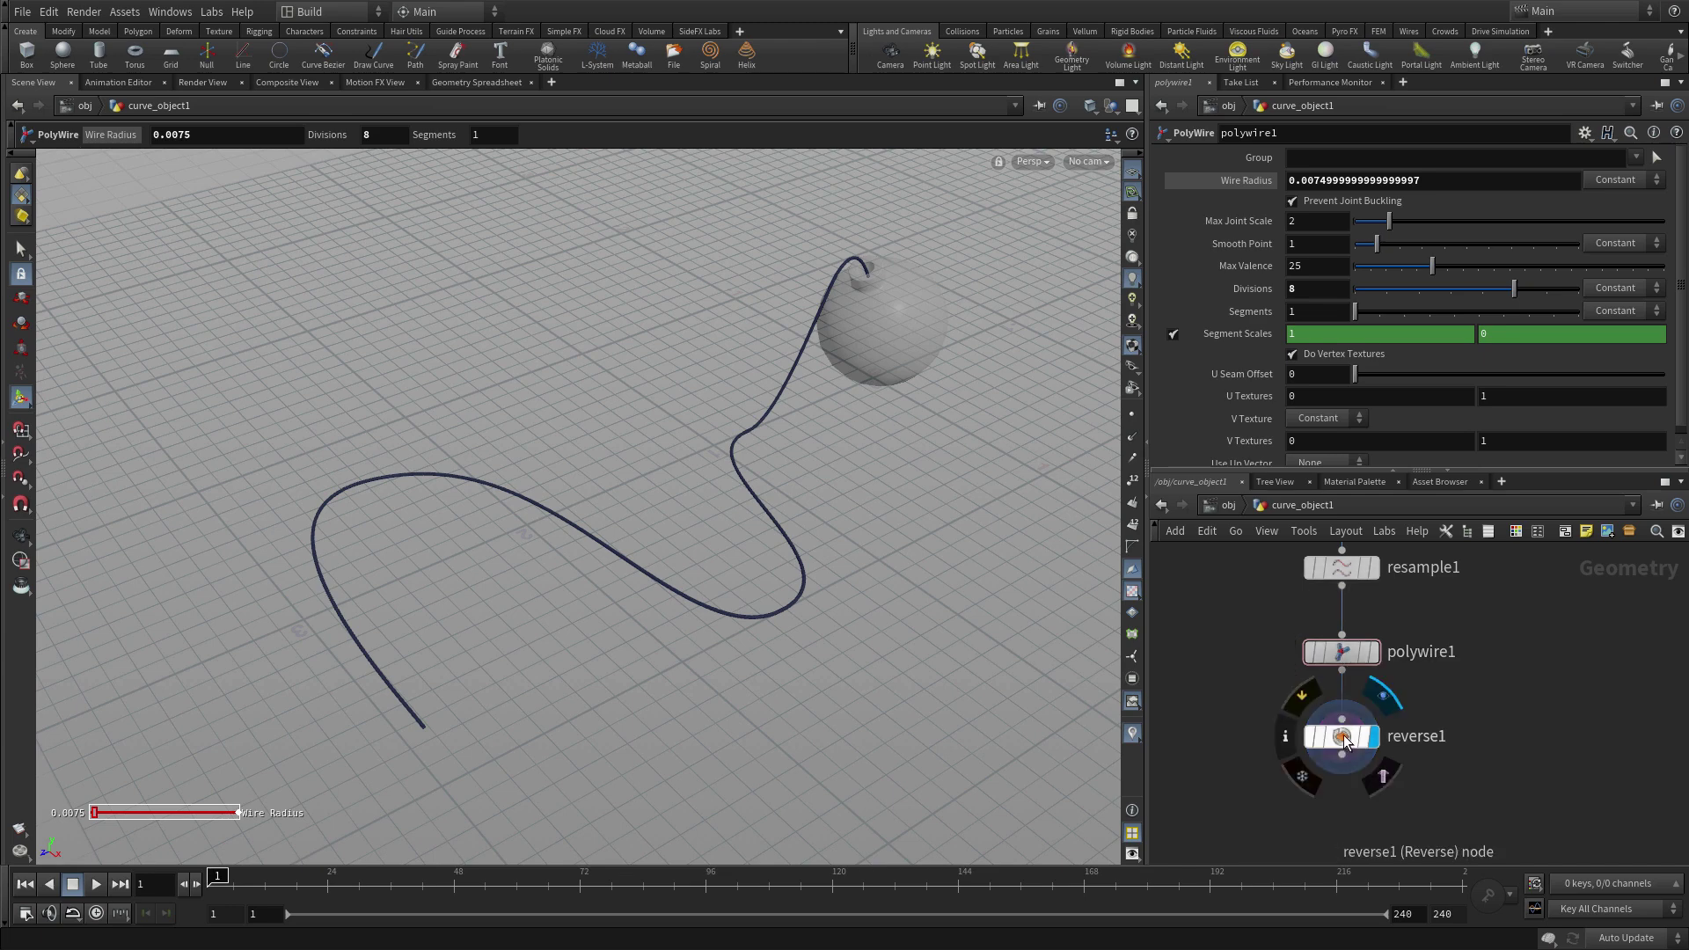
pyautogui.moveTo(1344, 737)
pyautogui.mouseDown()
pyautogui.moveTo(1330, 618)
pyautogui.moveTo(1337, 642)
pyautogui.mouseUp()
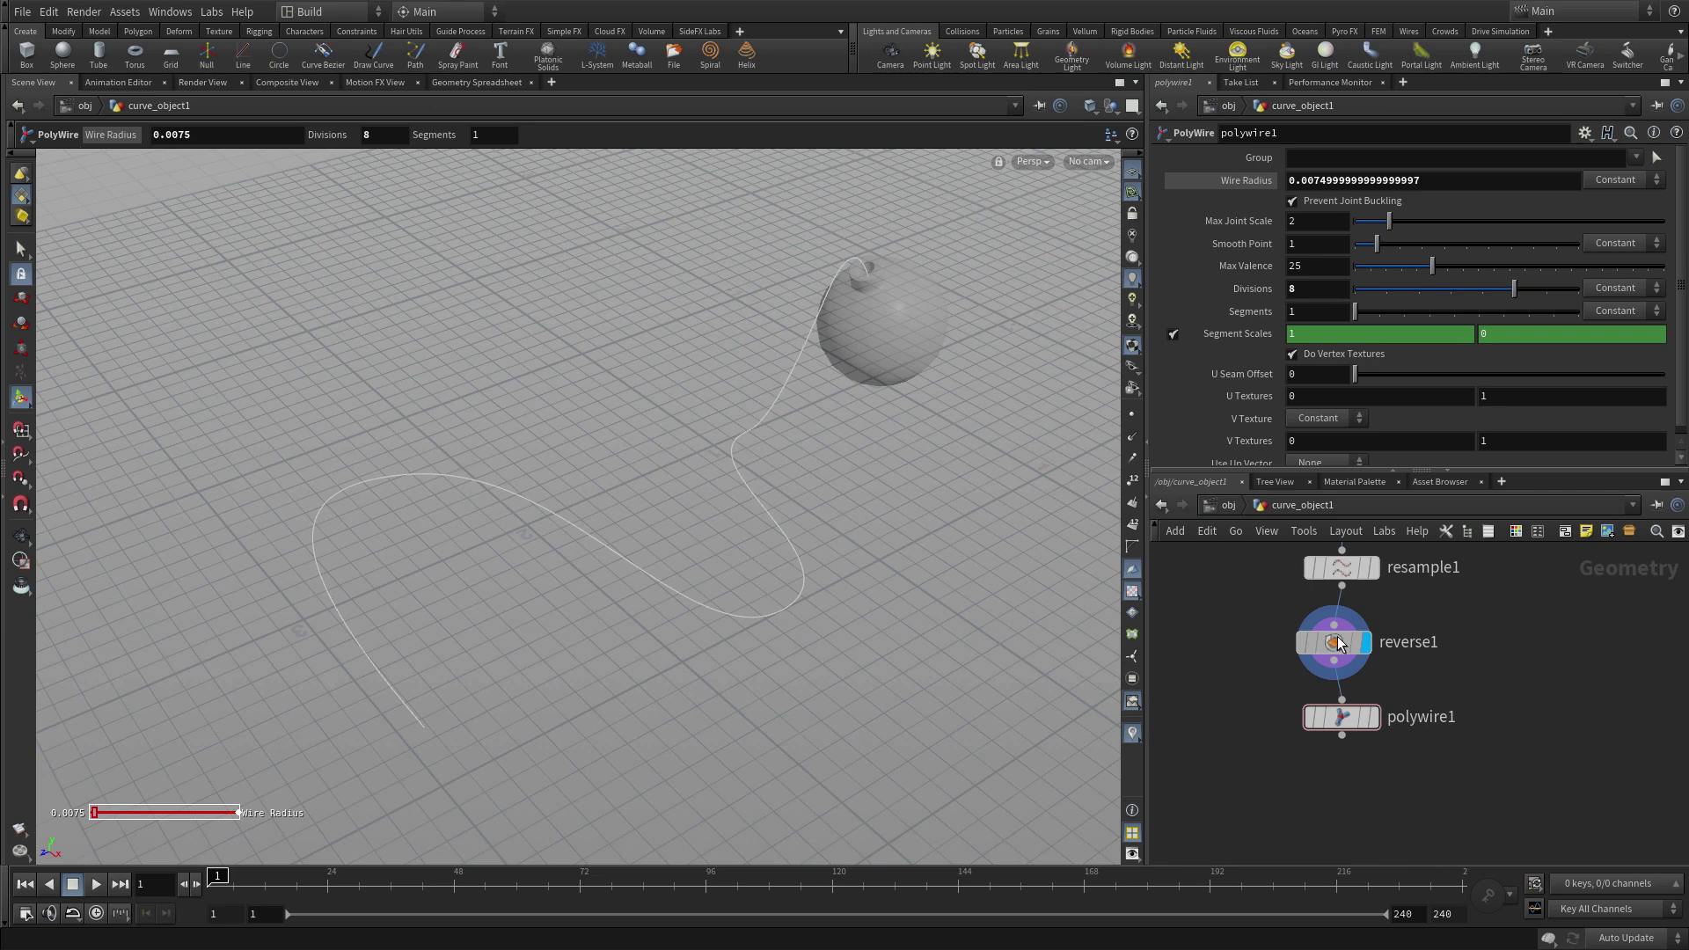
pyautogui.click(1367, 719)
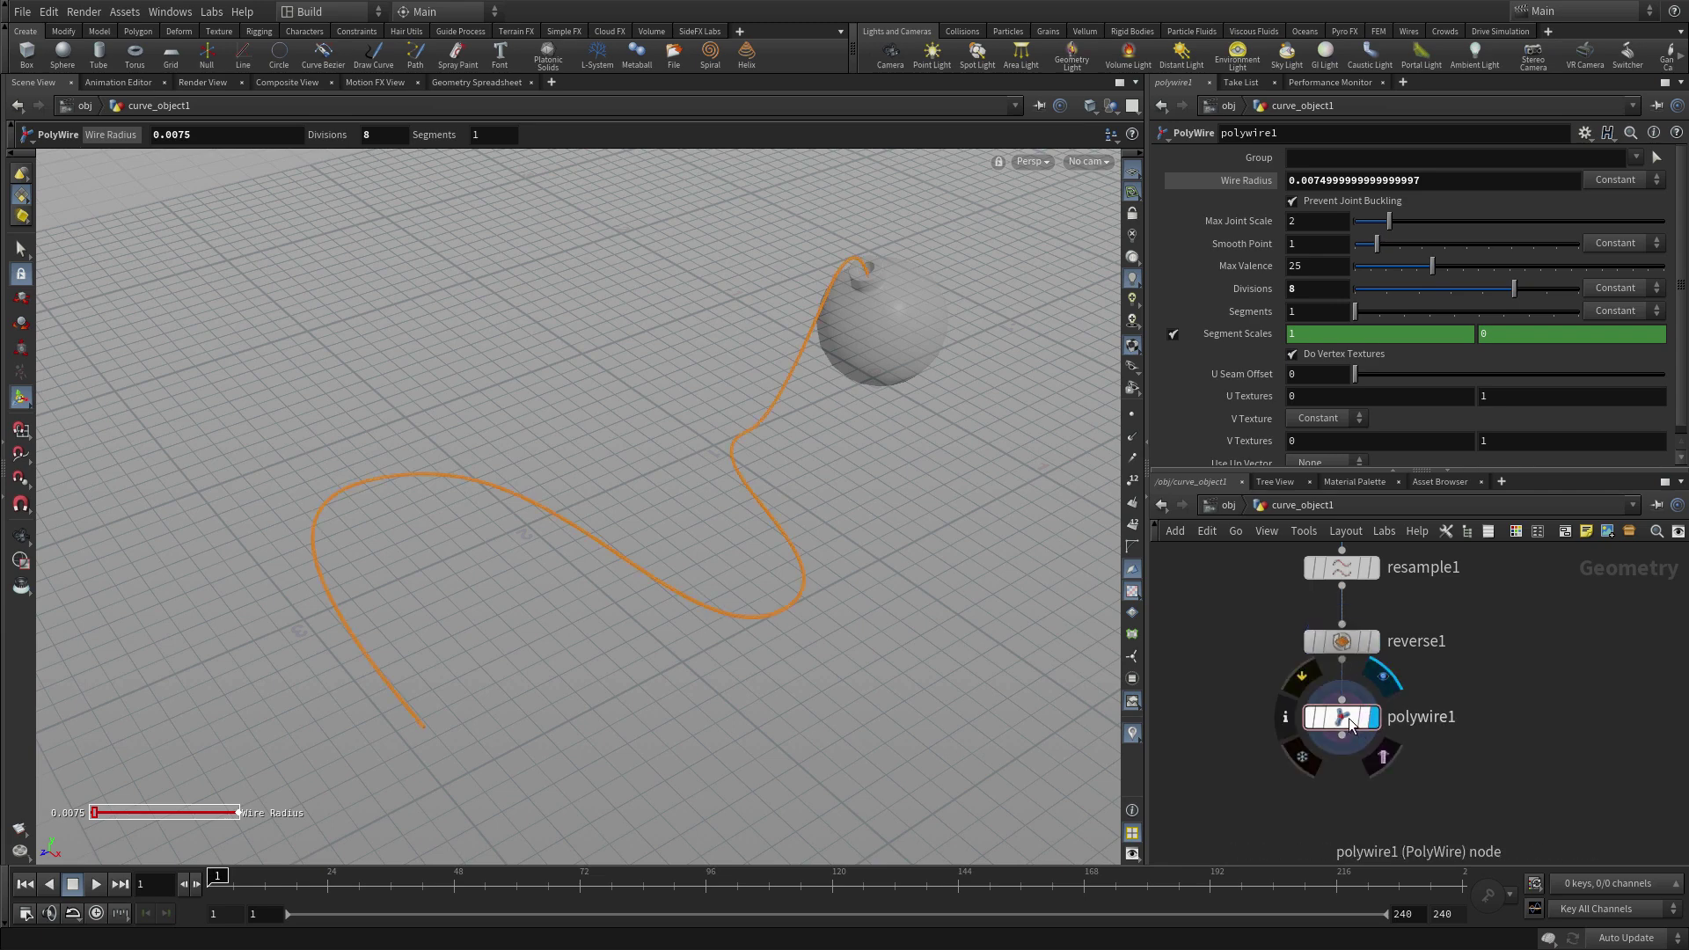
pyautogui.click(1352, 723)
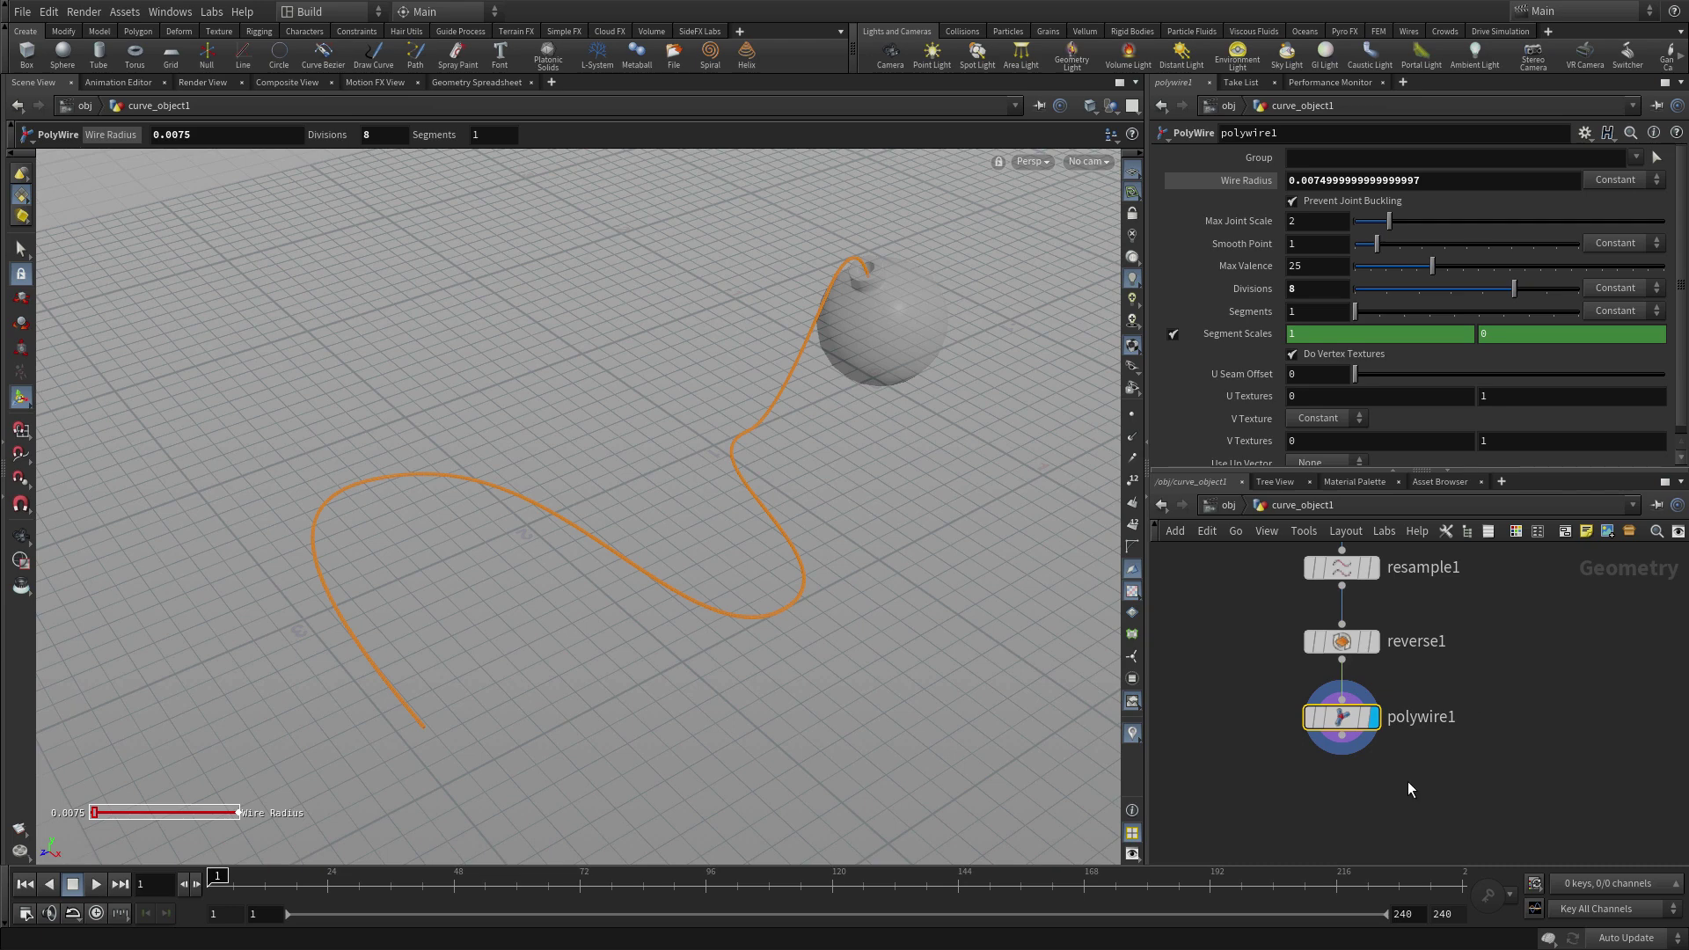
pyautogui.scroll(5, 1408, 781)
pyautogui.moveTo(1434, 758); pyautogui.dragTo(1487, 711, button='middle')
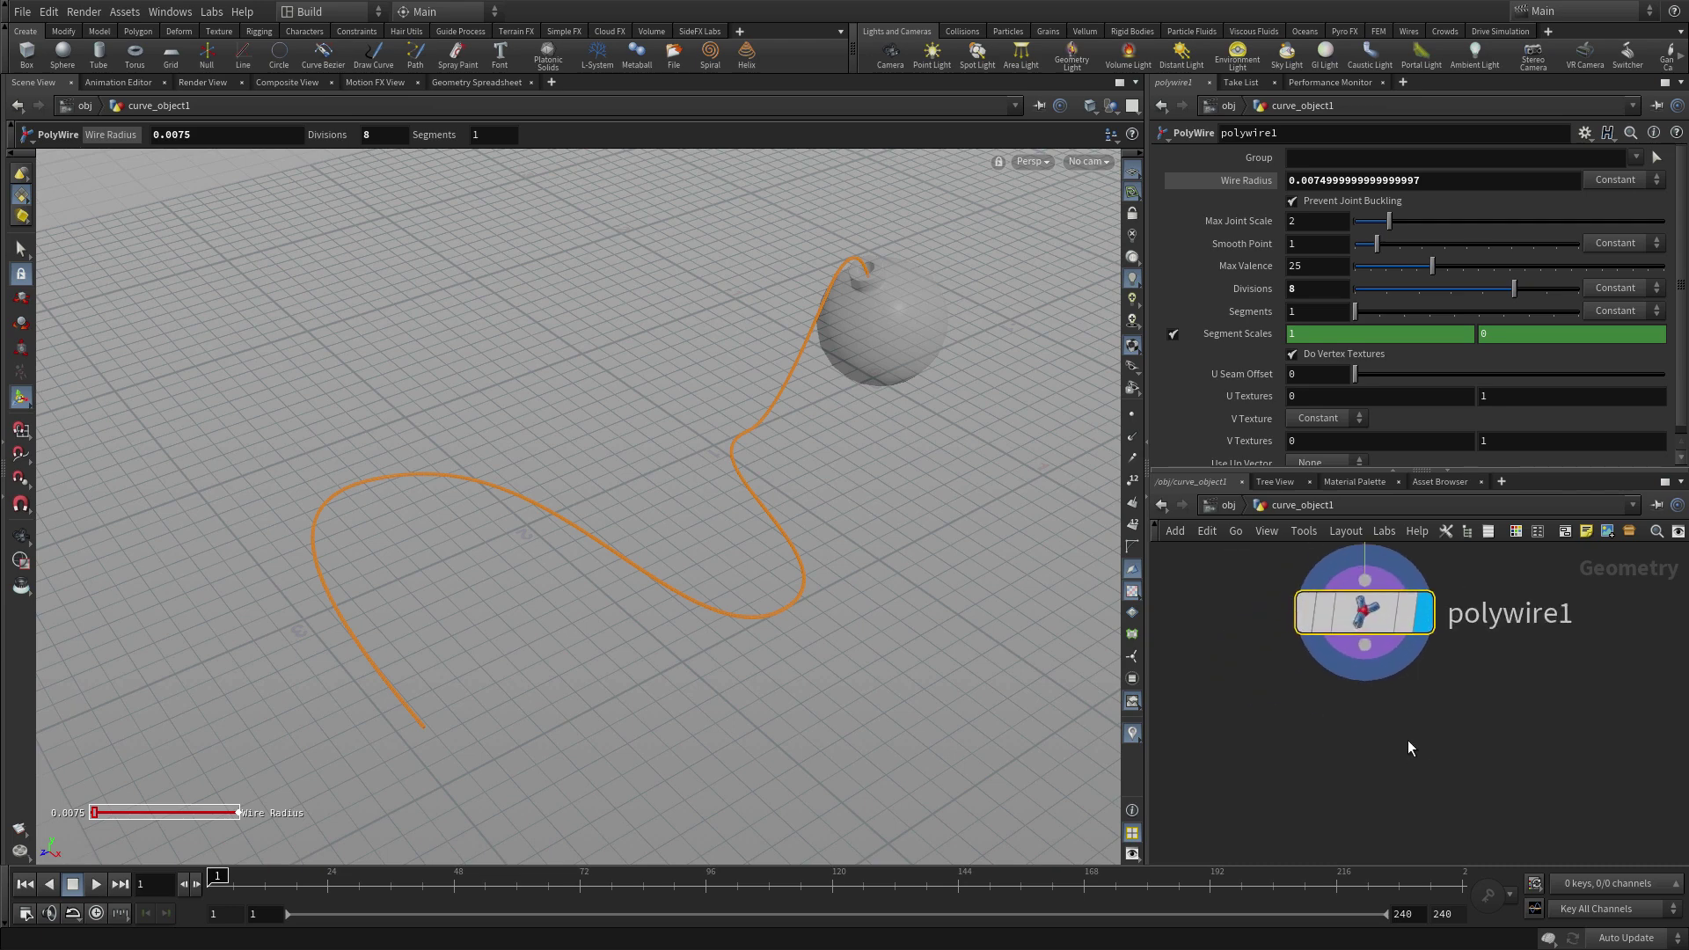
# - Place a Transform node beside polywire1 and arrange the network around it
pyautogui.press('Tab')
pyautogui.write('tra')
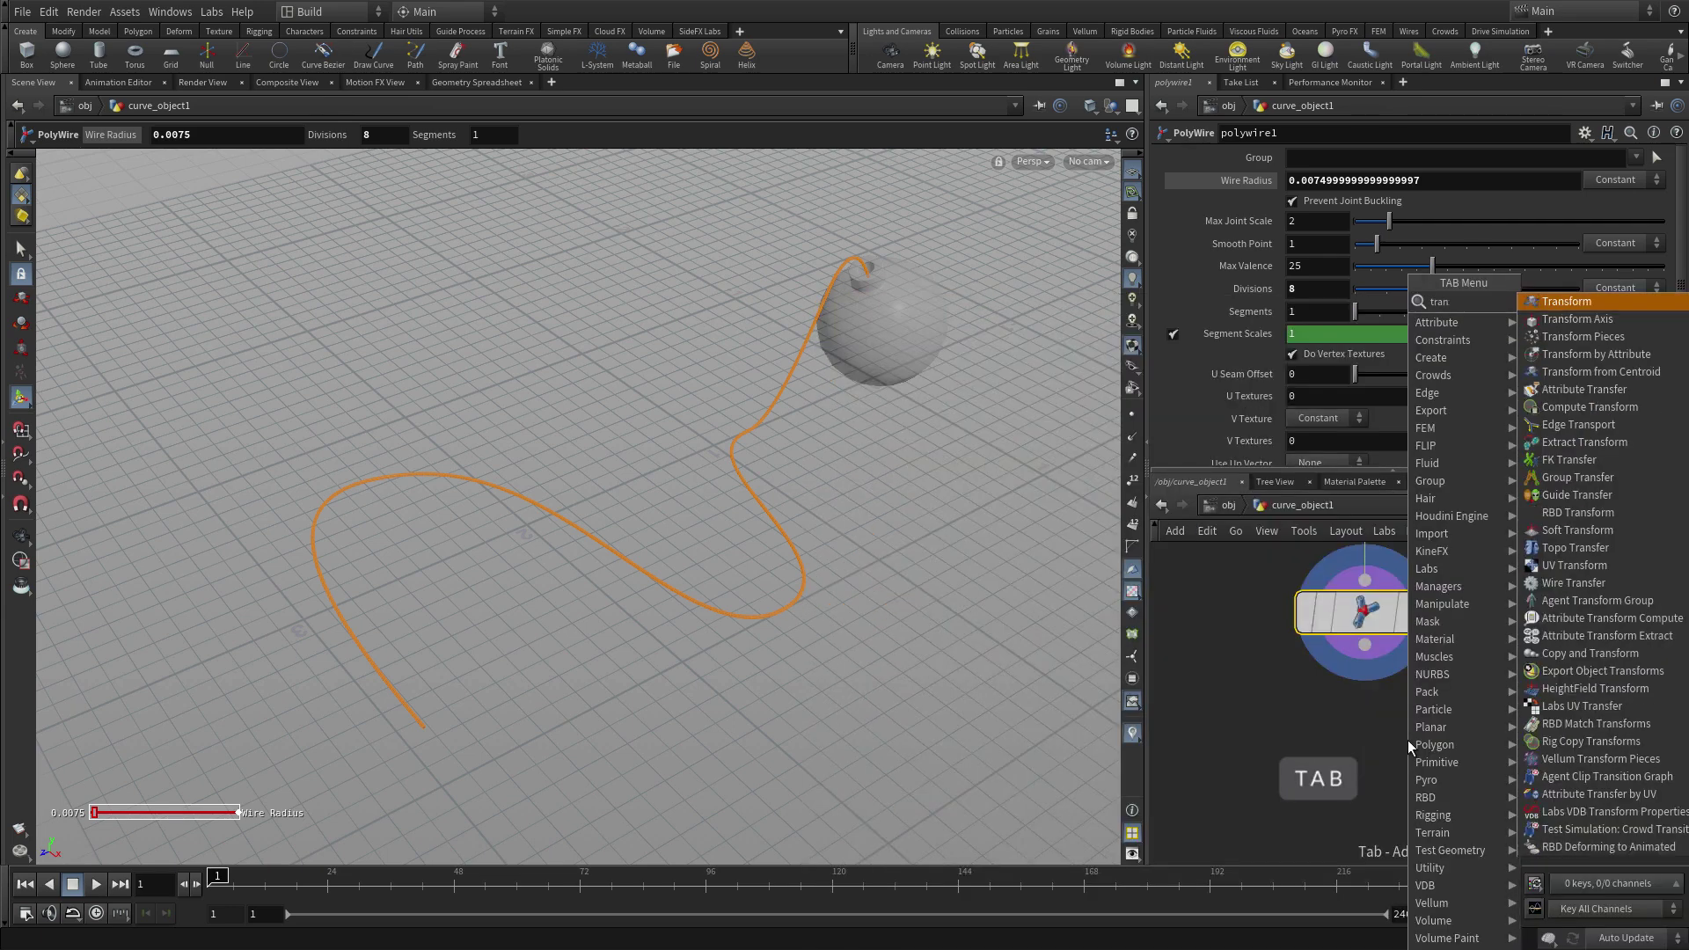
pyautogui.press('Escape')
pyautogui.click(1557, 700)
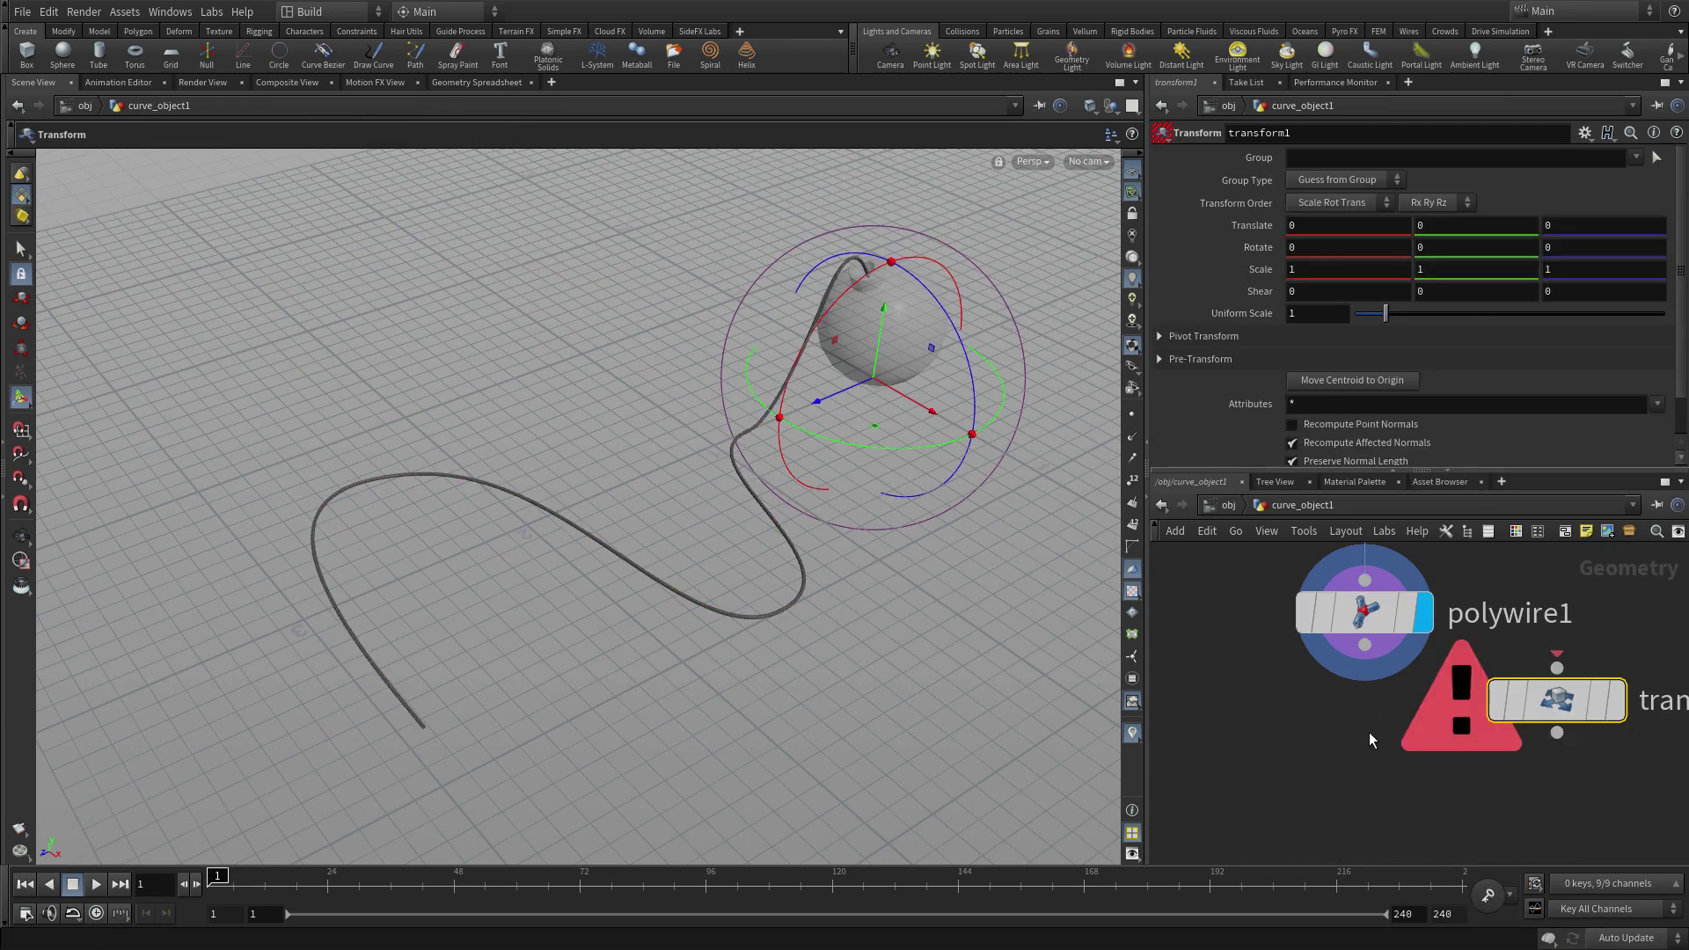
pyautogui.moveTo(1356, 728); pyautogui.dragTo(1272, 868, button='middle')
pyautogui.moveTo(1469, 669); pyautogui.dragTo(1483, 724, button='middle')
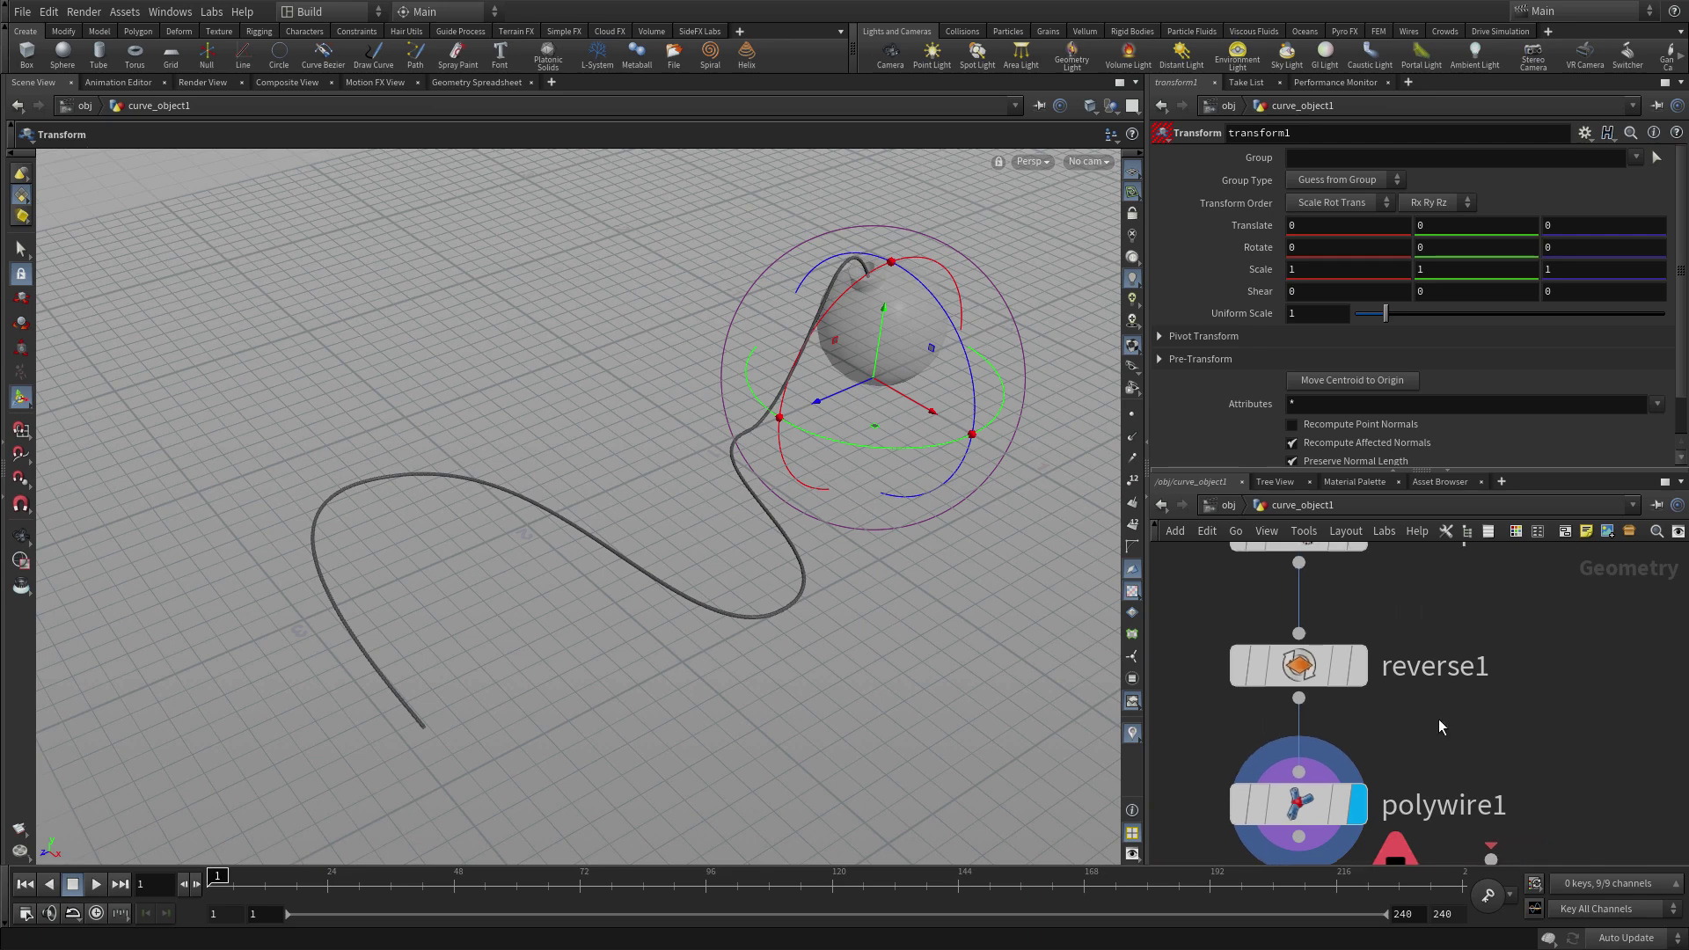
pyautogui.moveTo(1303, 656); pyautogui.dragTo(1303, 638)
pyautogui.moveTo(1455, 726); pyautogui.dragTo(1466, 637, button='middle')
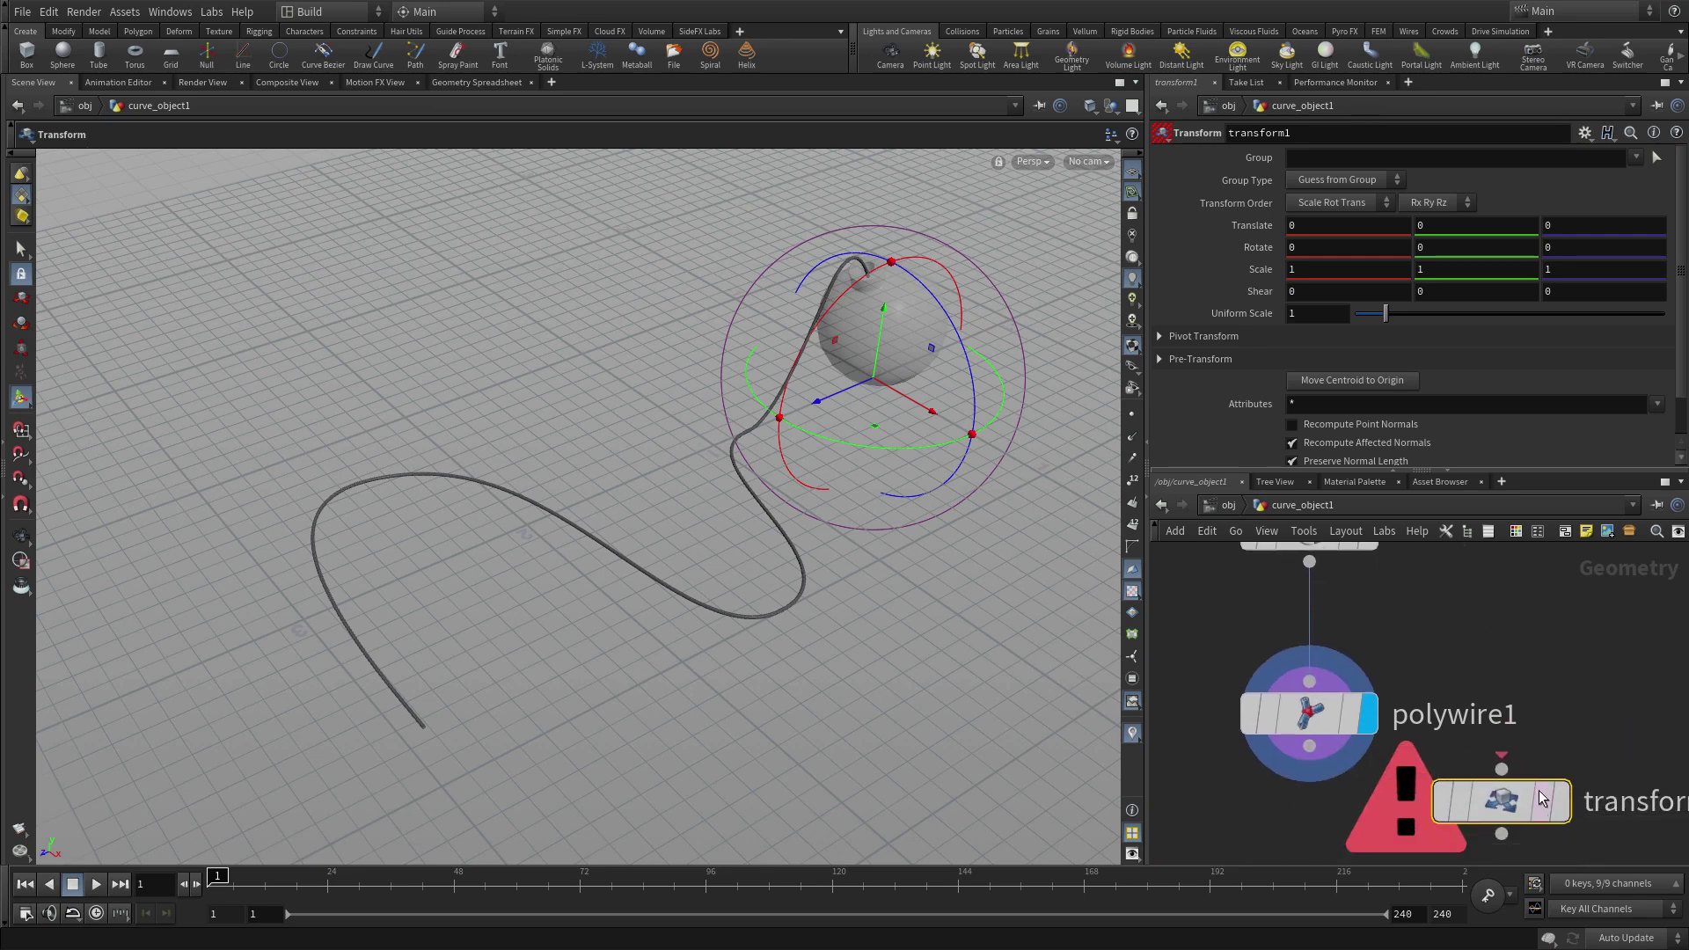
# - Wire transform1 into the network just above polywire1
pyautogui.moveTo(1508, 806)
pyautogui.moveTo(1508, 805); pyautogui.dragTo(1341, 651)
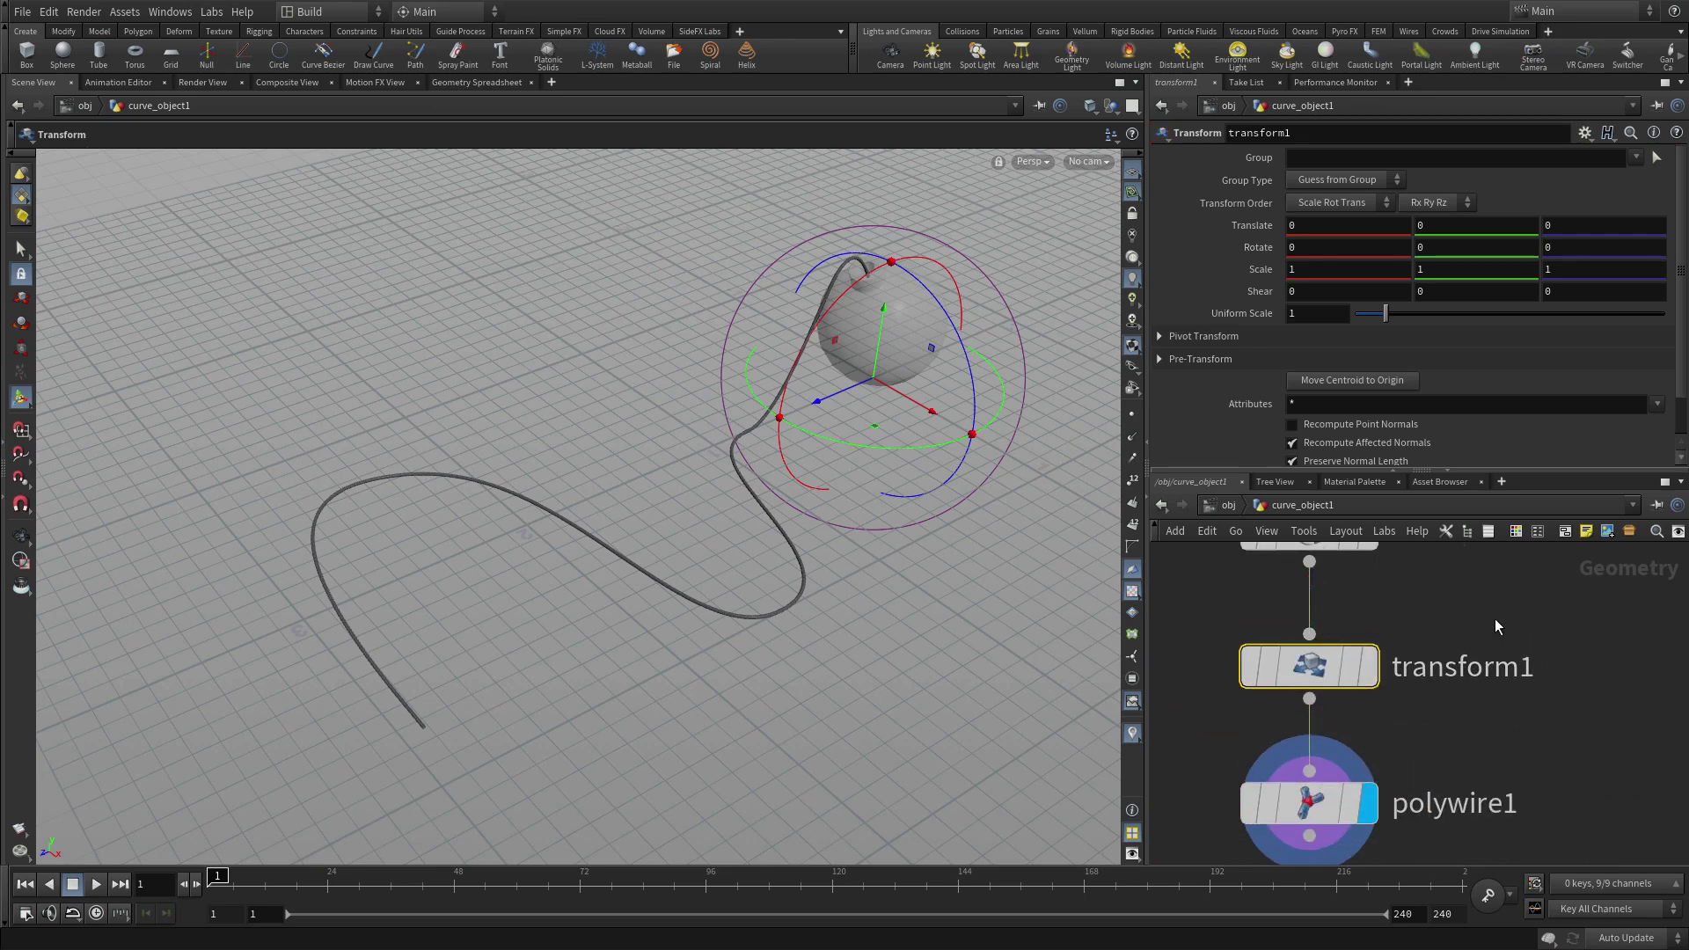
pyautogui.moveTo(1509, 574); pyautogui.dragTo(1508, 546, button='middle')
pyautogui.moveTo(1466, 688); pyautogui.dragTo(1482, 669, button='middle')
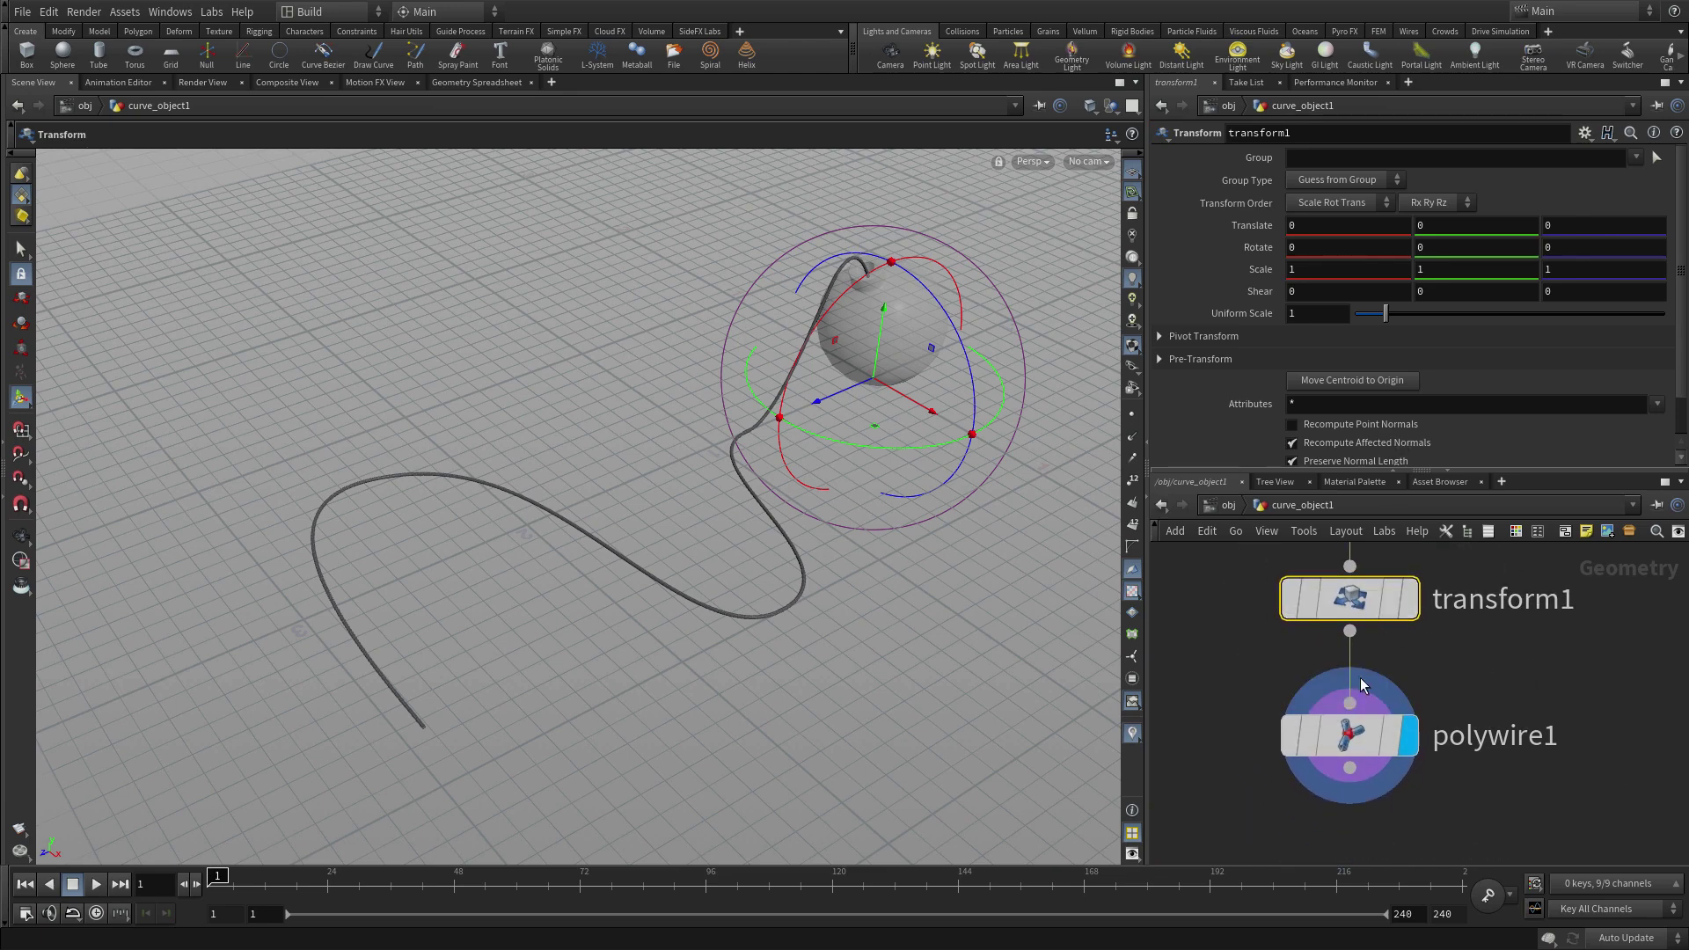
# - Drive transform1 Translate Y with a relative reference to polywire1's wire radius, ch("../polywire1/radius")
pyautogui.click(1343, 735)
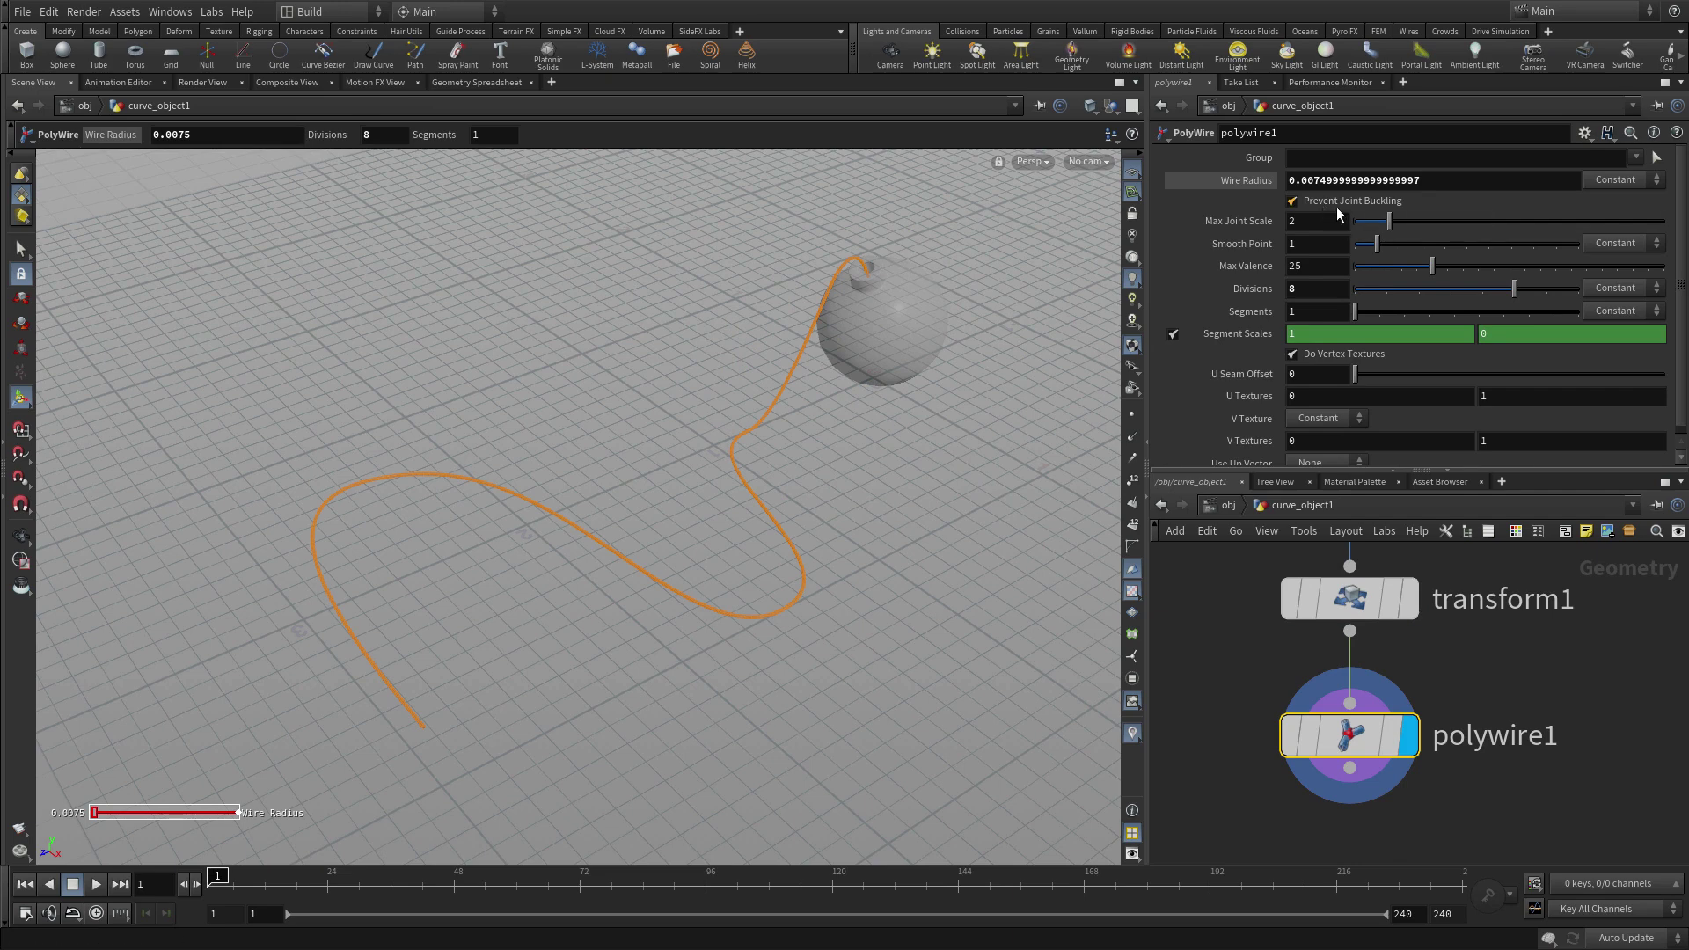
pyautogui.rightClick(1243, 178)
pyautogui.click(1281, 299)
pyautogui.click(1350, 598)
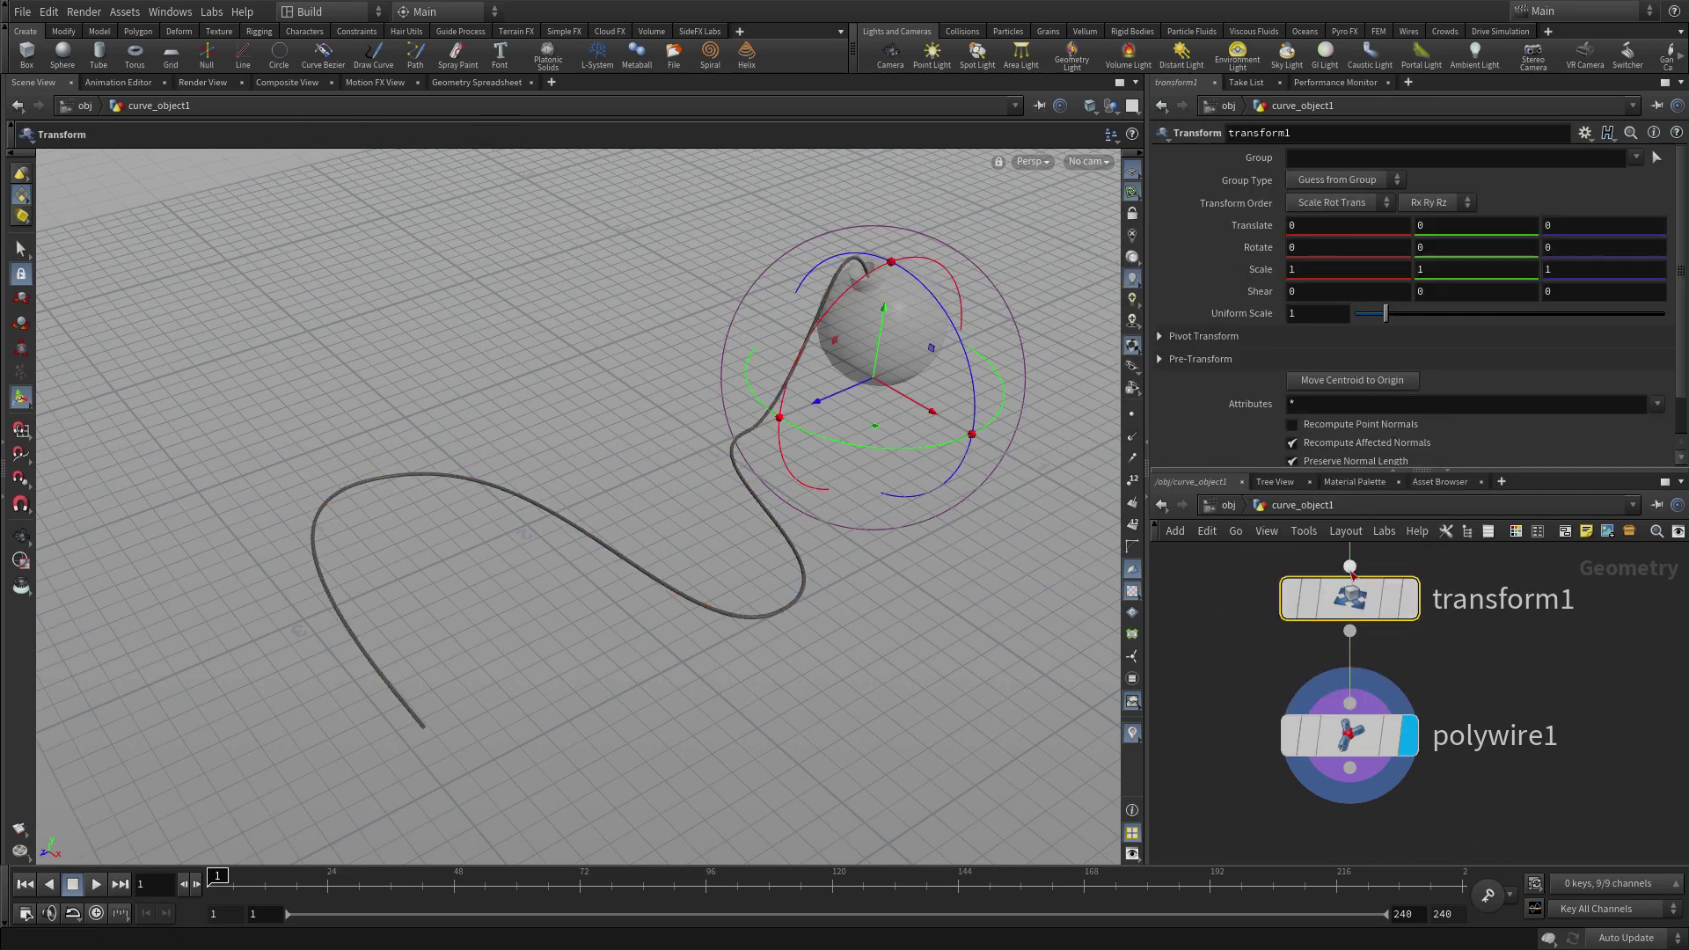
pyautogui.rightClick(1427, 226)
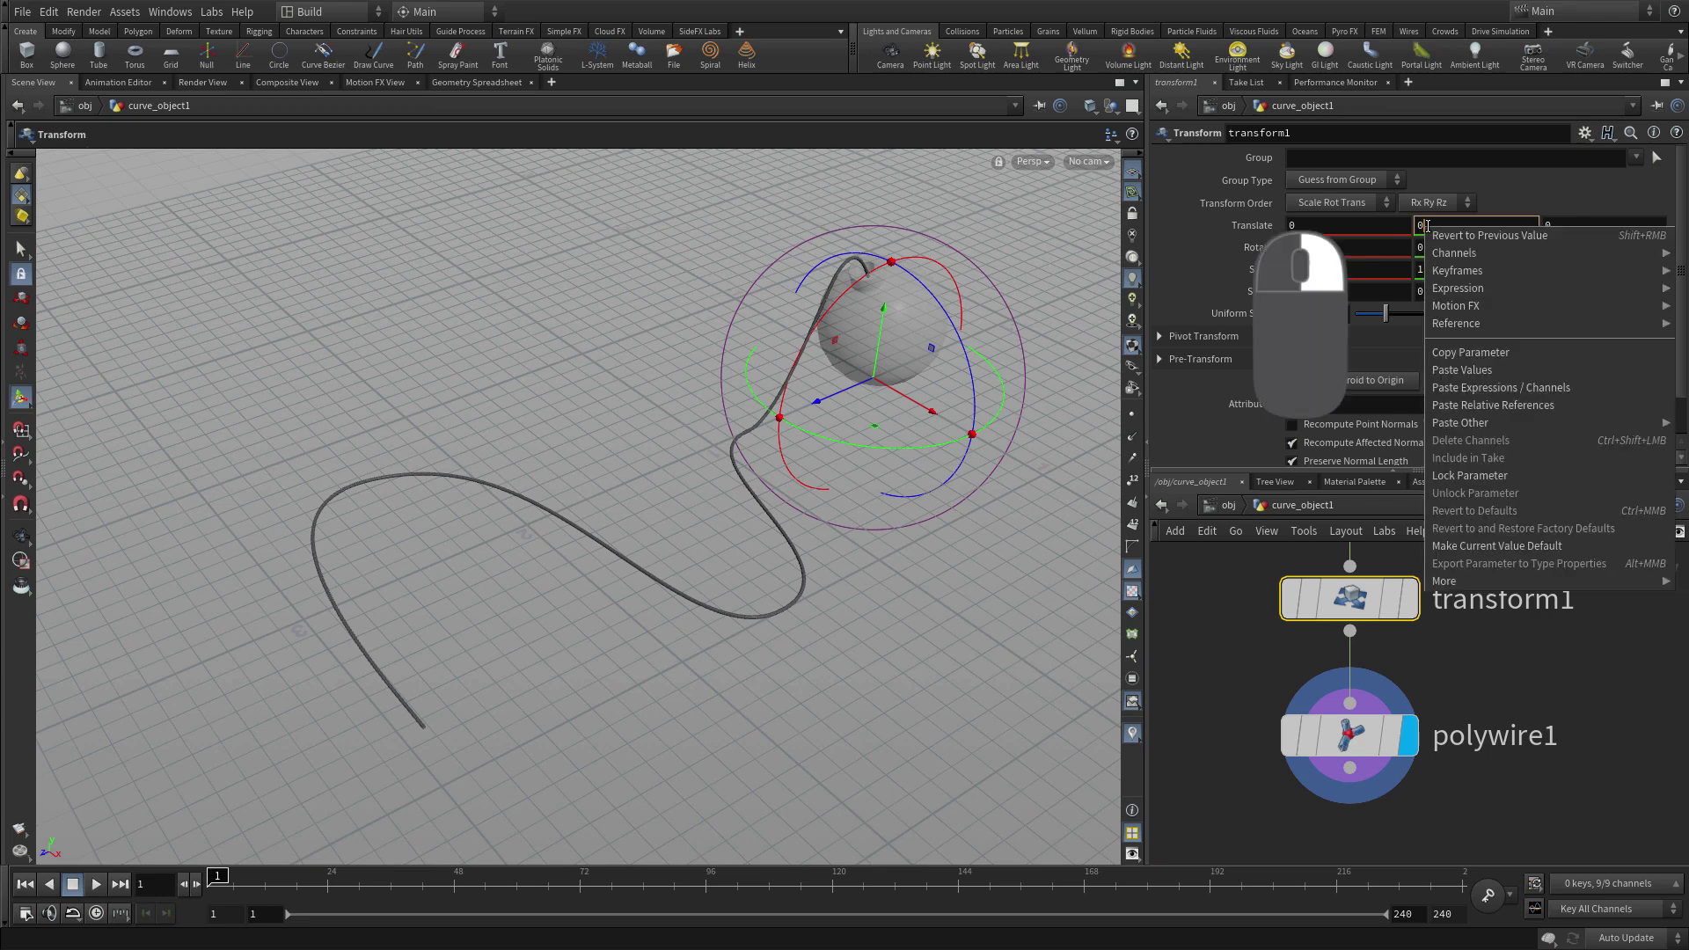
pyautogui.click(1467, 404)
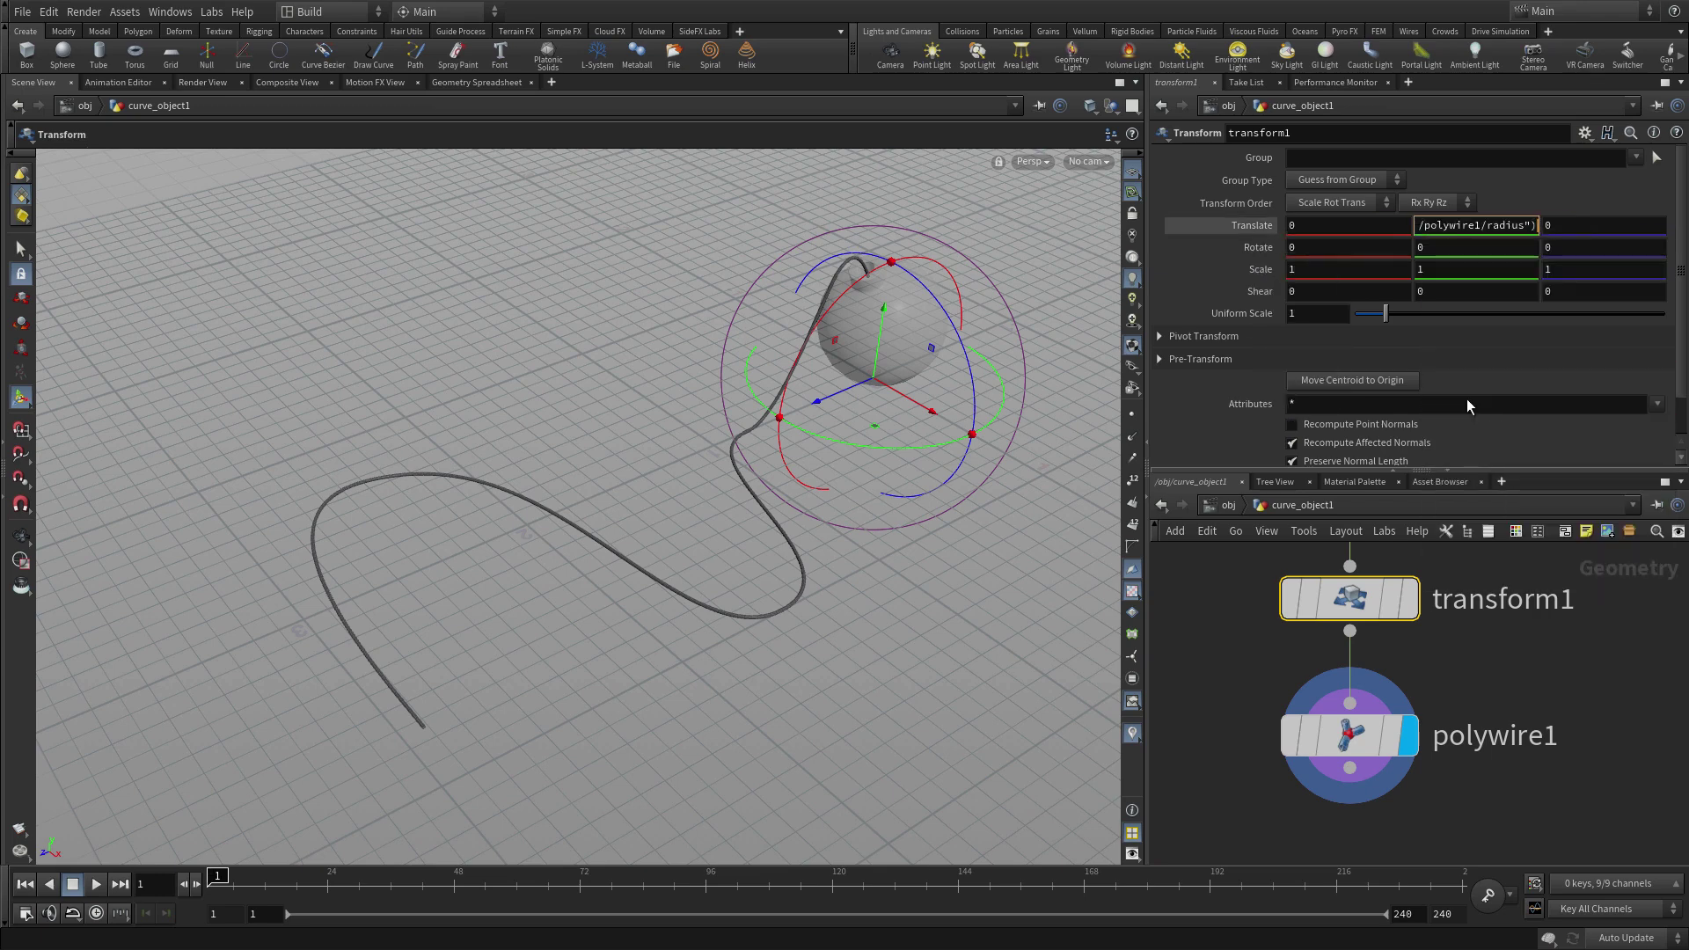
pyautogui.moveTo(1454, 225); pyautogui.dragTo(1352, 195)
pyautogui.click(1294, 225)
pyautogui.press('BackSpace')
pyautogui.press('Return')
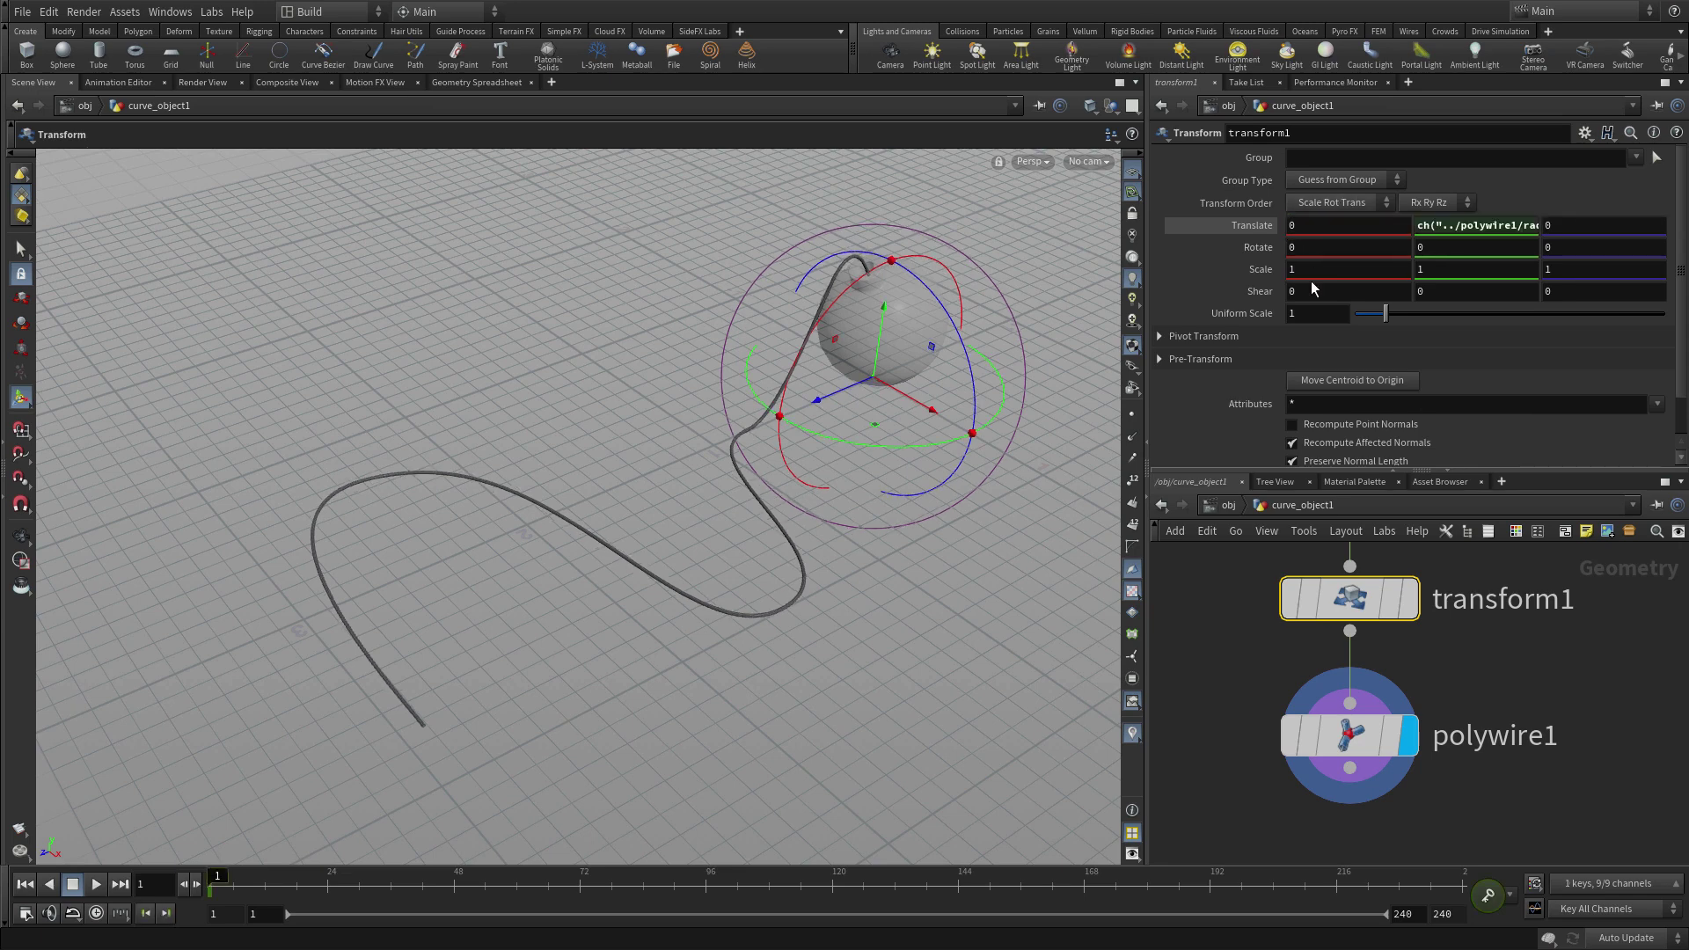
# - Deselect transform1 and tumble the viewport to look along the ground
pyautogui.click(1433, 826)
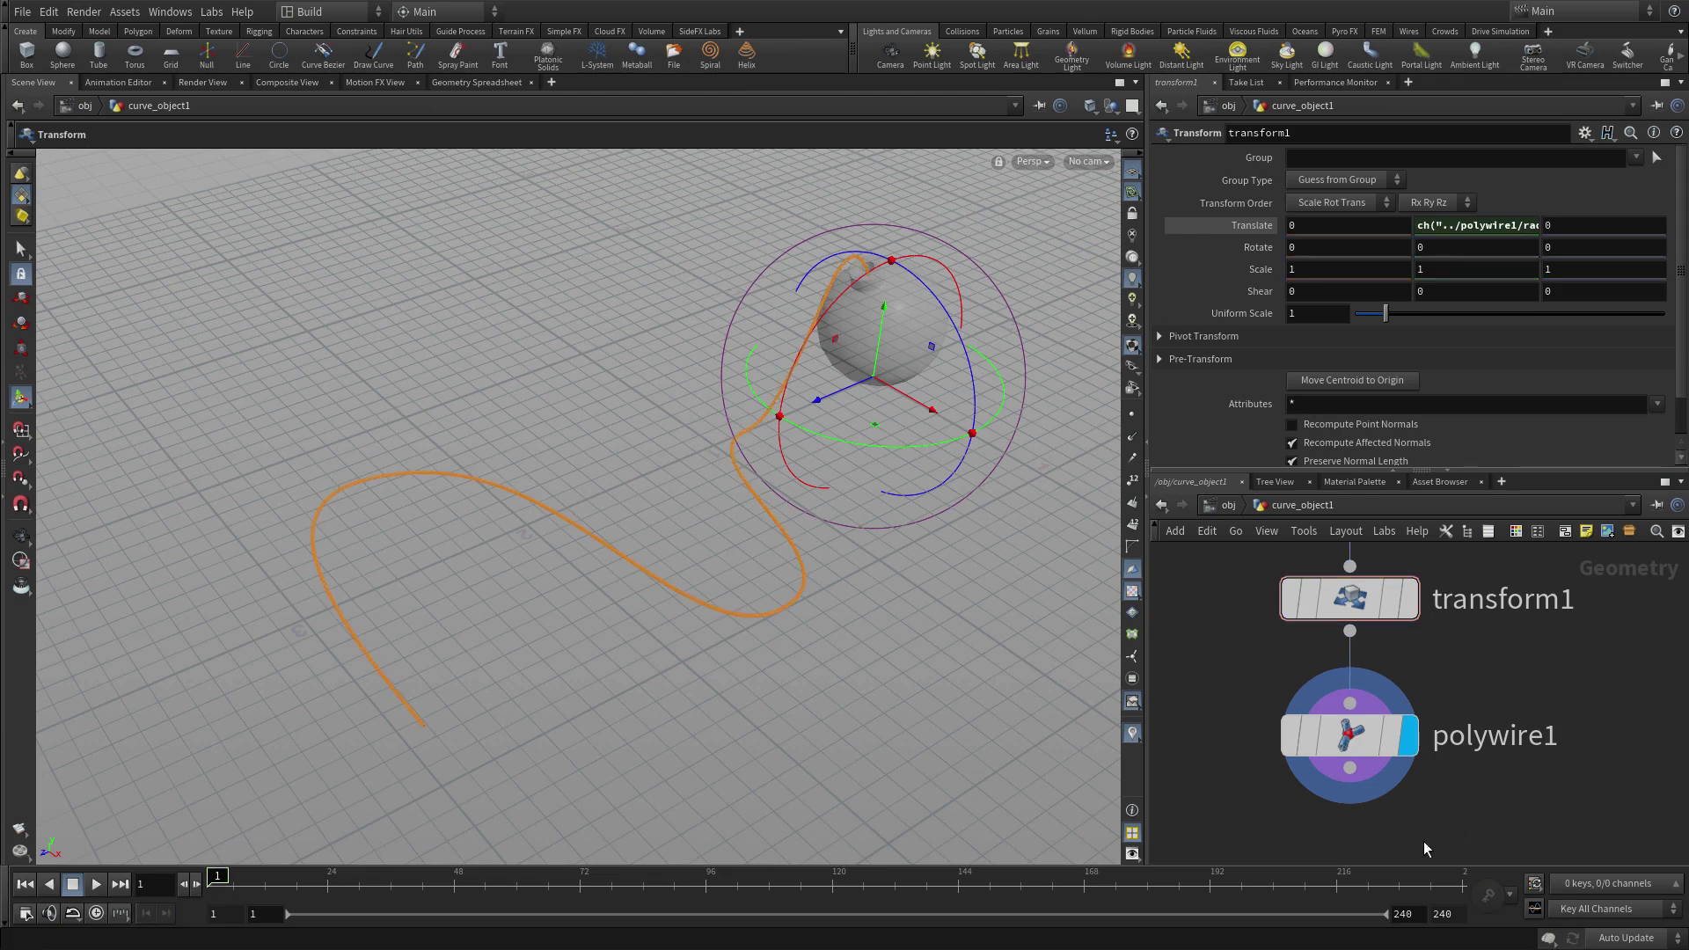
pyautogui.moveTo(1426, 848); pyautogui.dragTo(1425, 807, button='middle')
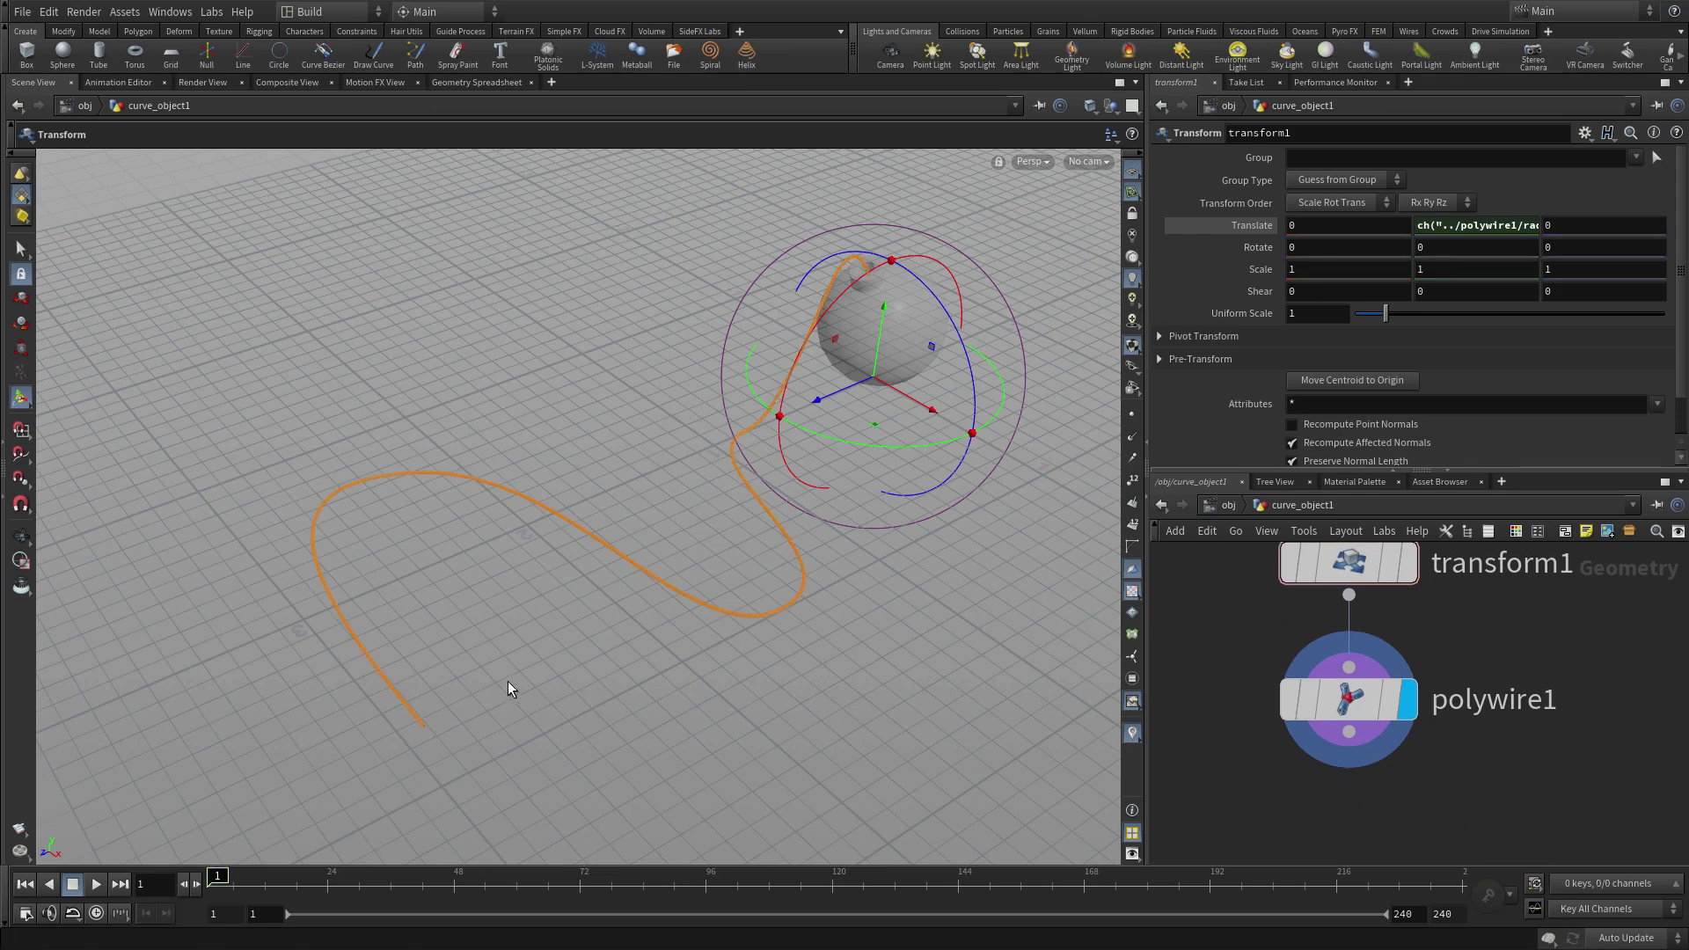
pyautogui.press('Escape')
pyautogui.moveTo(488, 707); pyautogui.dragTo(677, 547)
# - Add a Blast node below polywire1 and connect polywire1's output into it
pyautogui.scroll(-2, 667, 552)
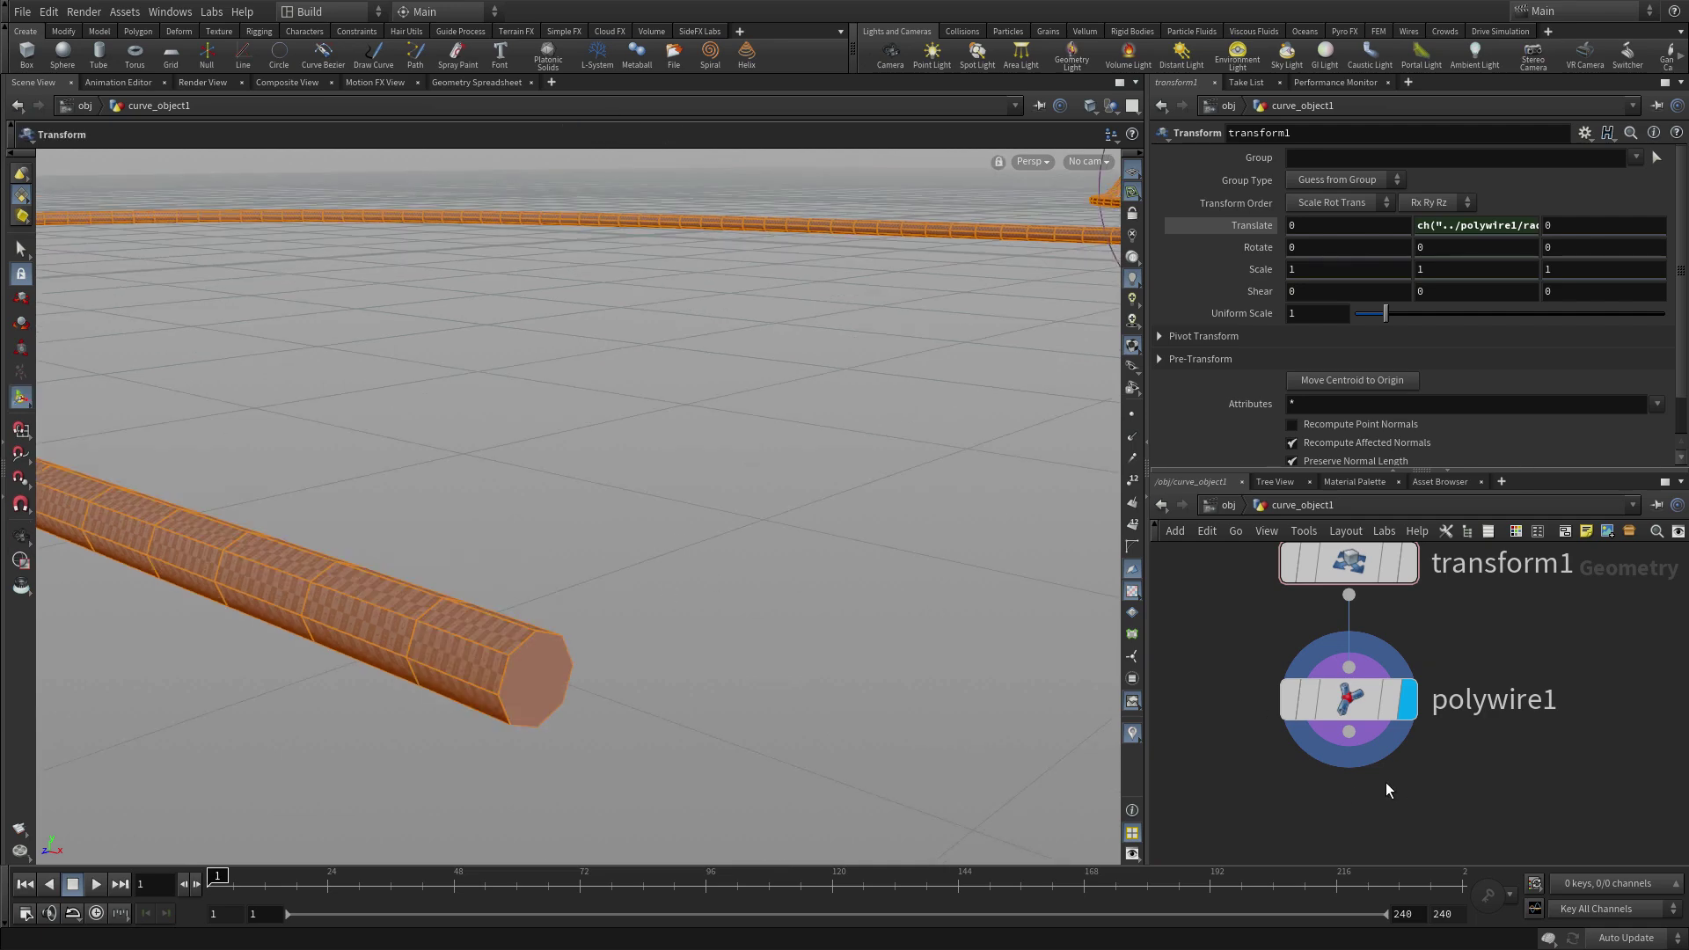
pyautogui.moveTo(1359, 785); pyautogui.dragTo(1354, 740, button='middle')
pyautogui.press('Tab')
pyautogui.write('null')
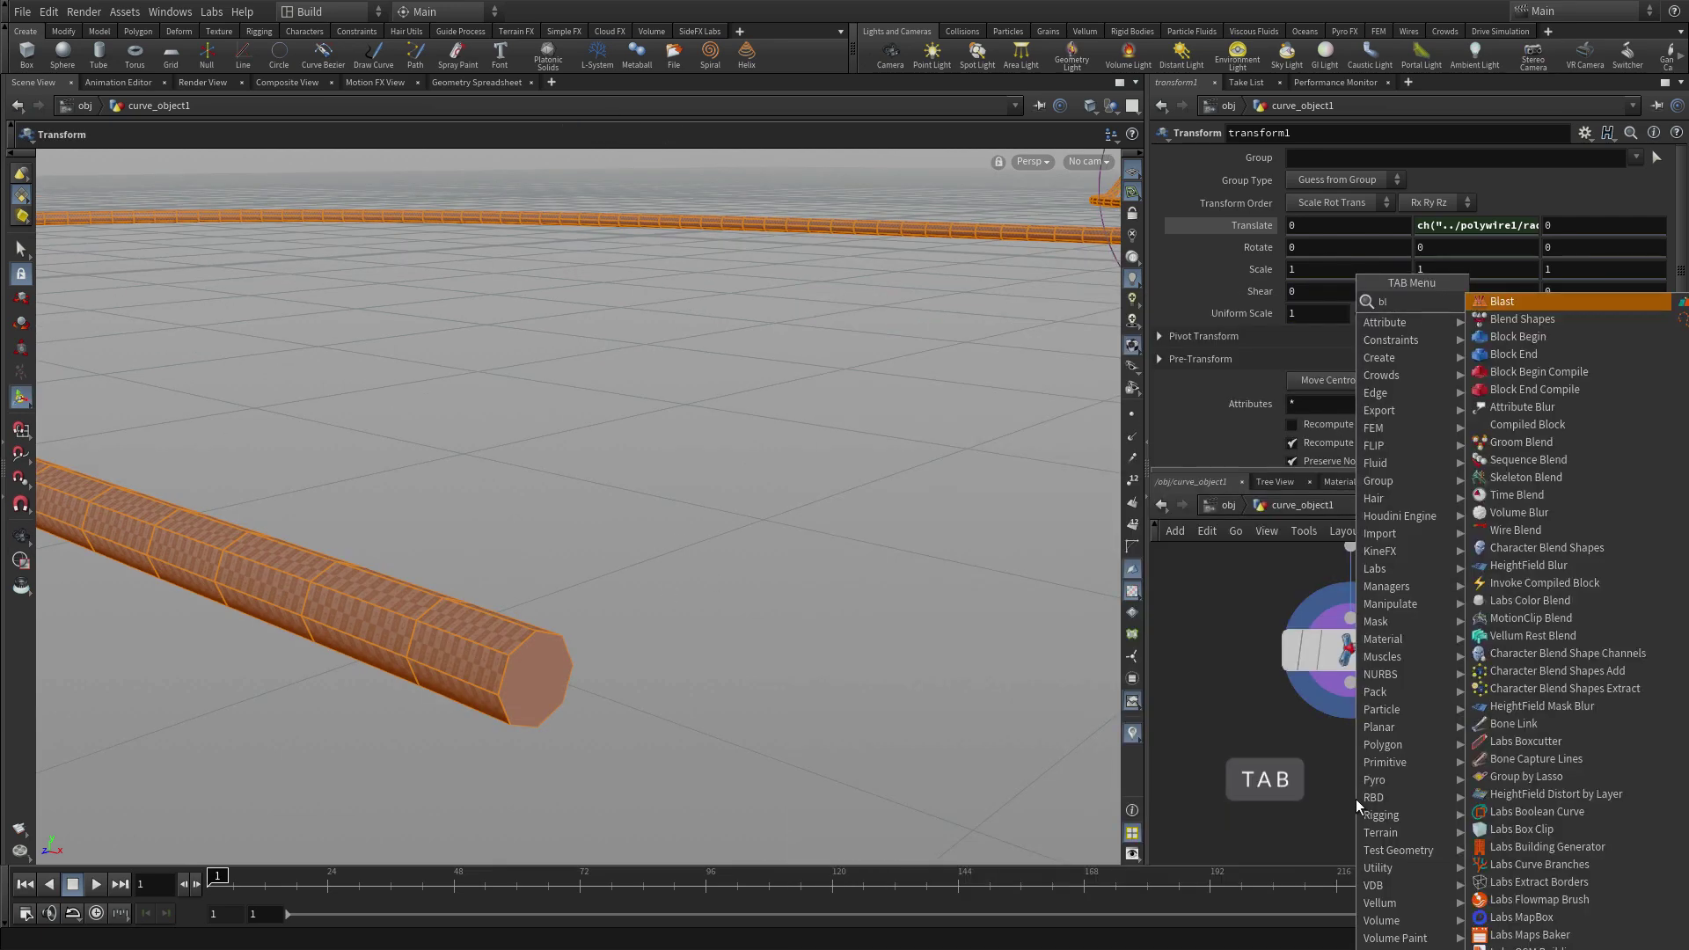
pyautogui.press('Return')
pyautogui.click(1354, 799)
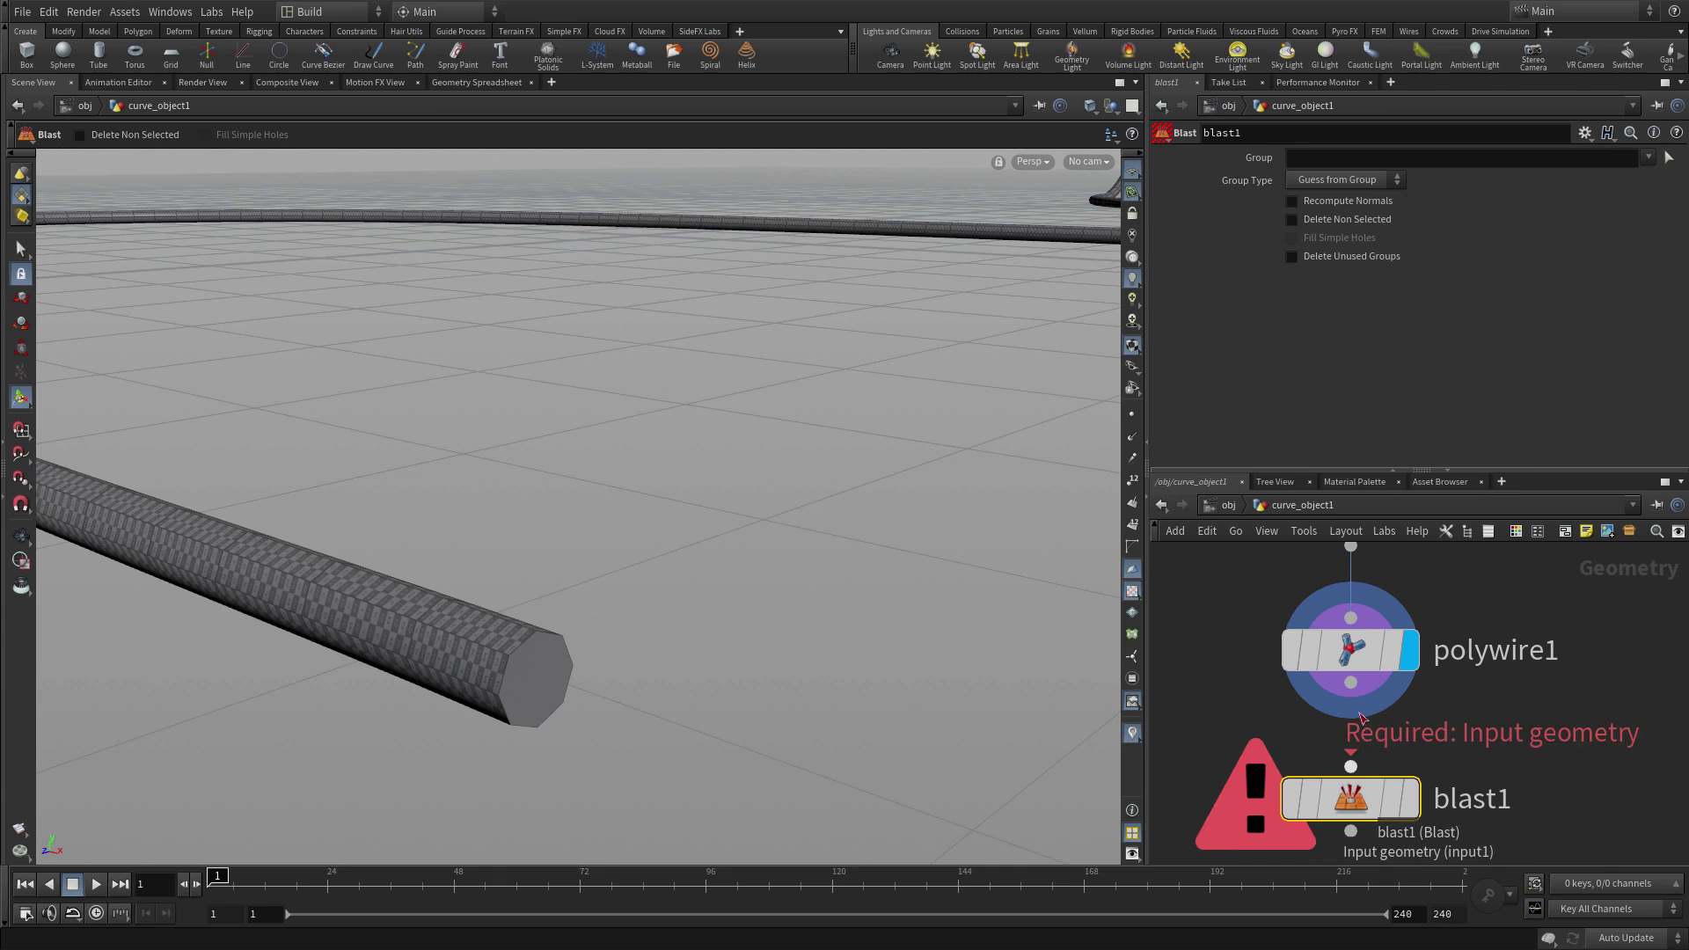
pyautogui.click(1351, 764)
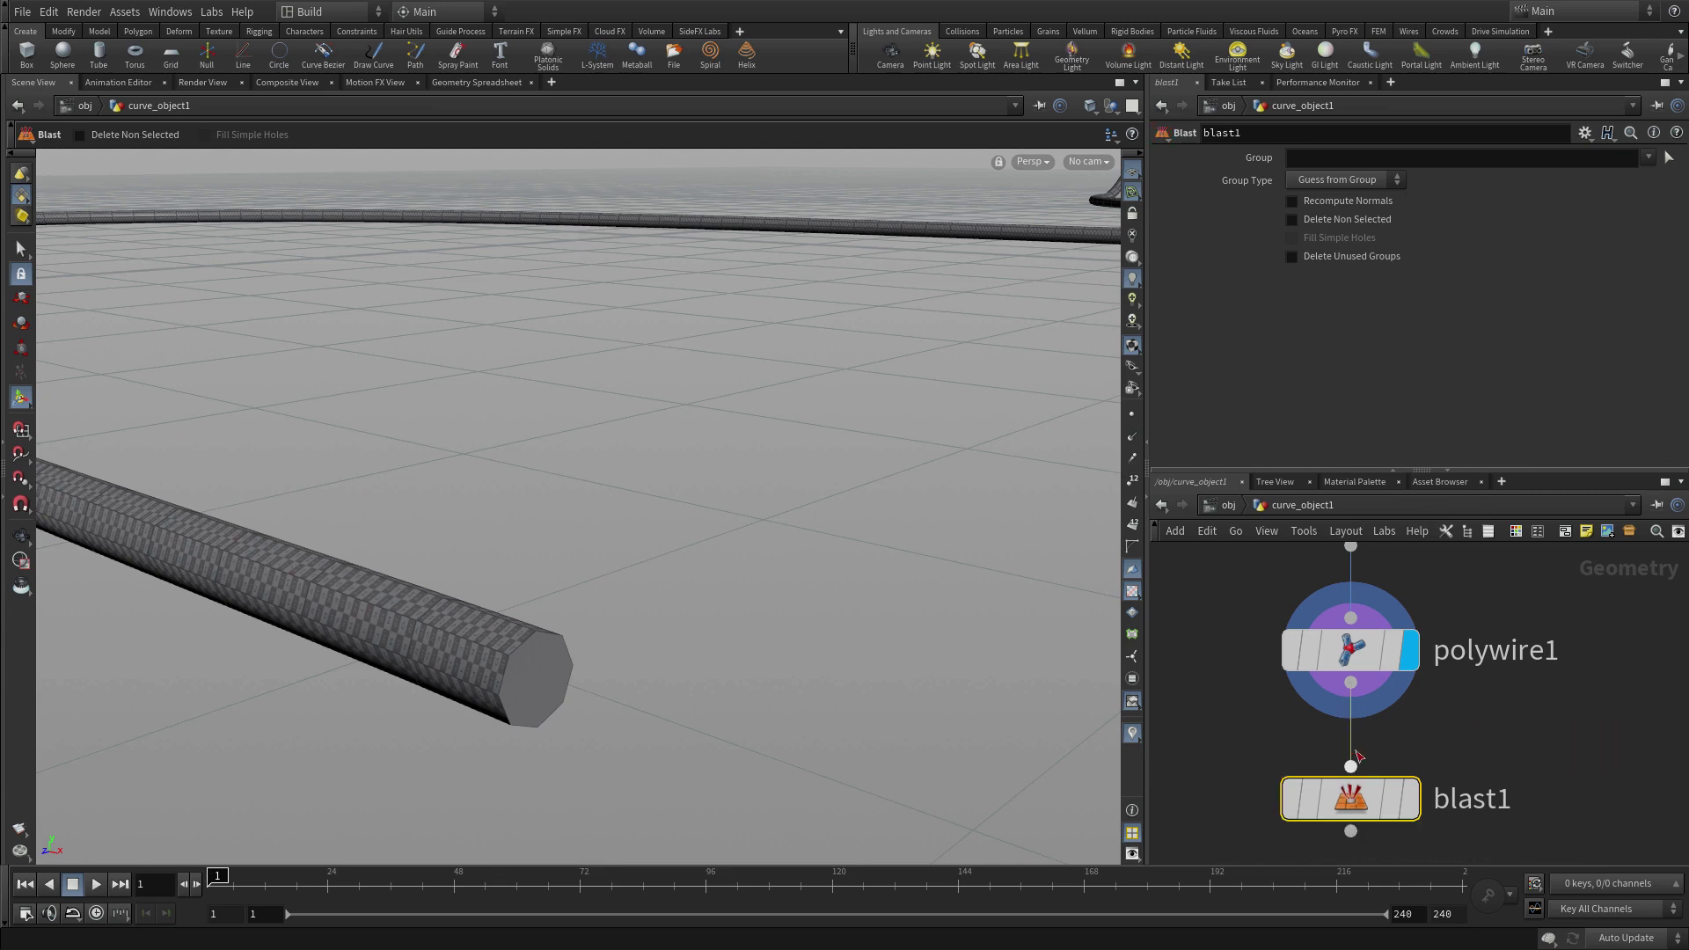
# - Display blast1 and set its Group to 0
pyautogui.click(1133, 524)
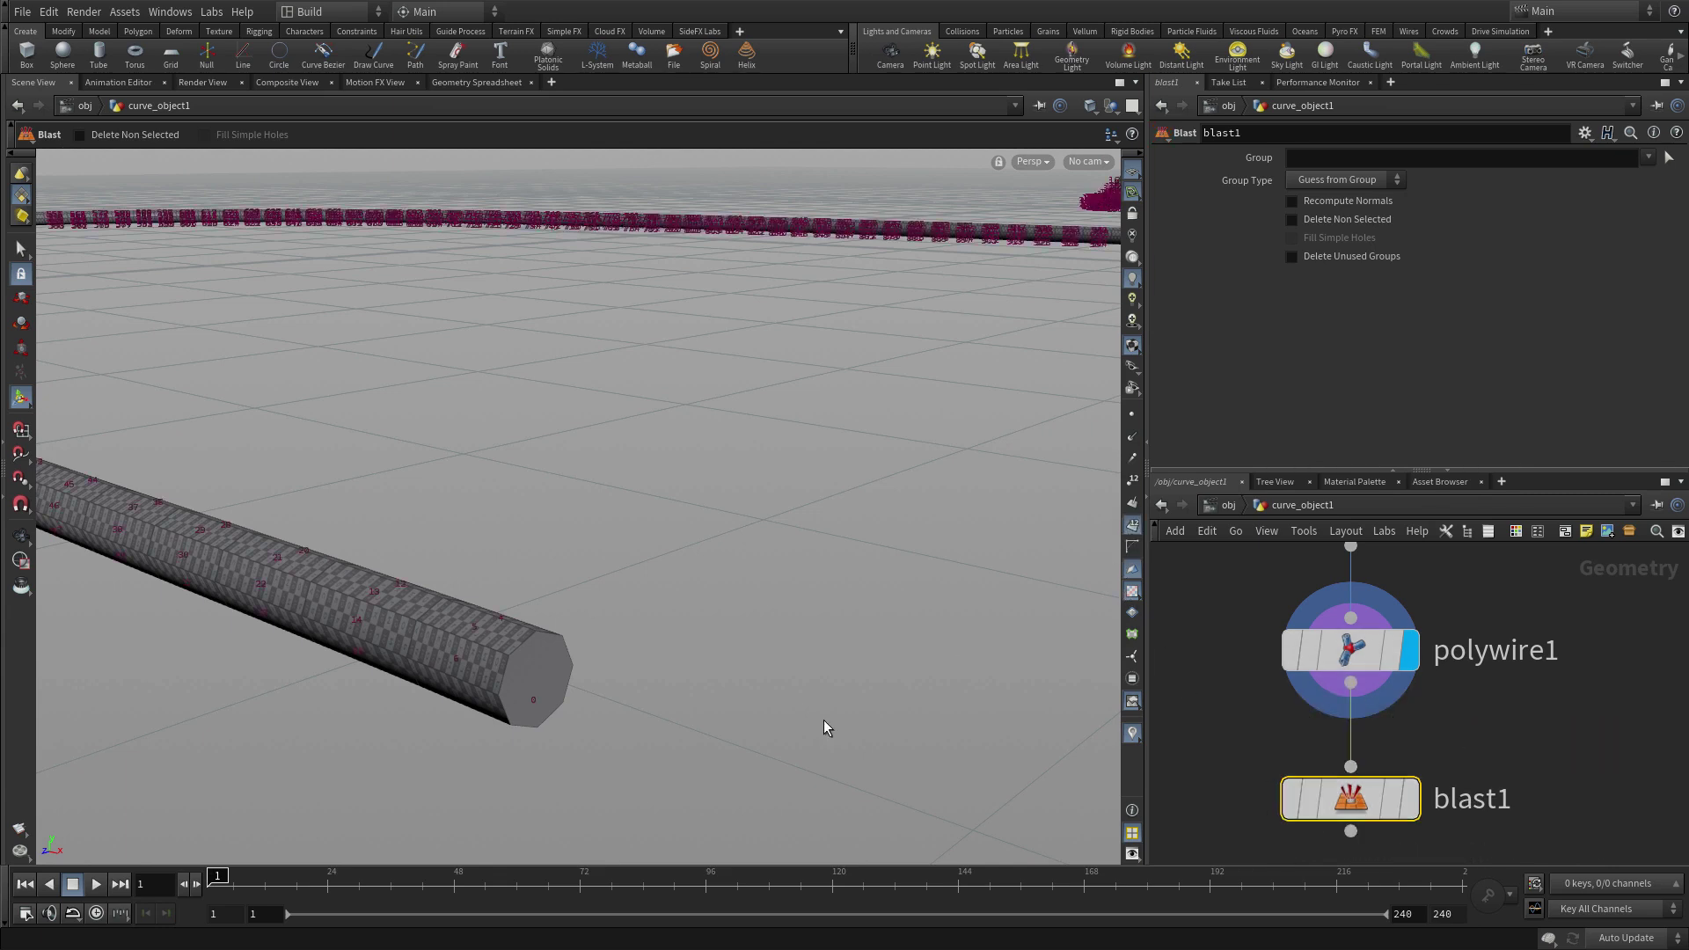
pyautogui.click(1133, 524)
pyautogui.click(1411, 810)
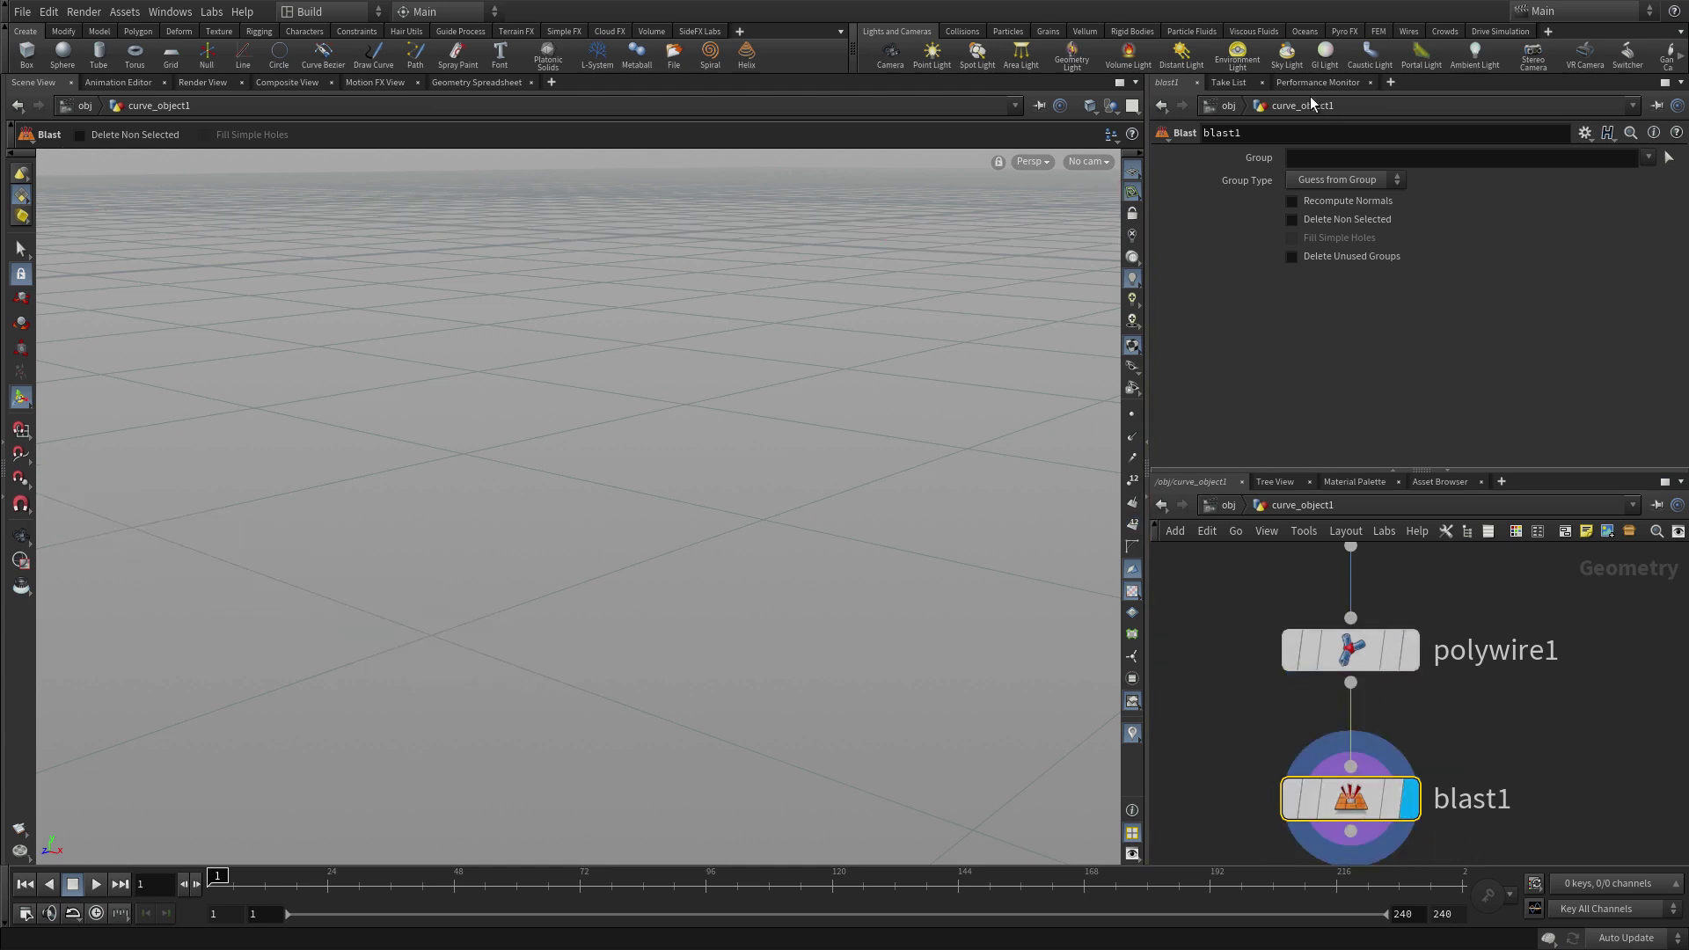
pyautogui.click(1315, 160)
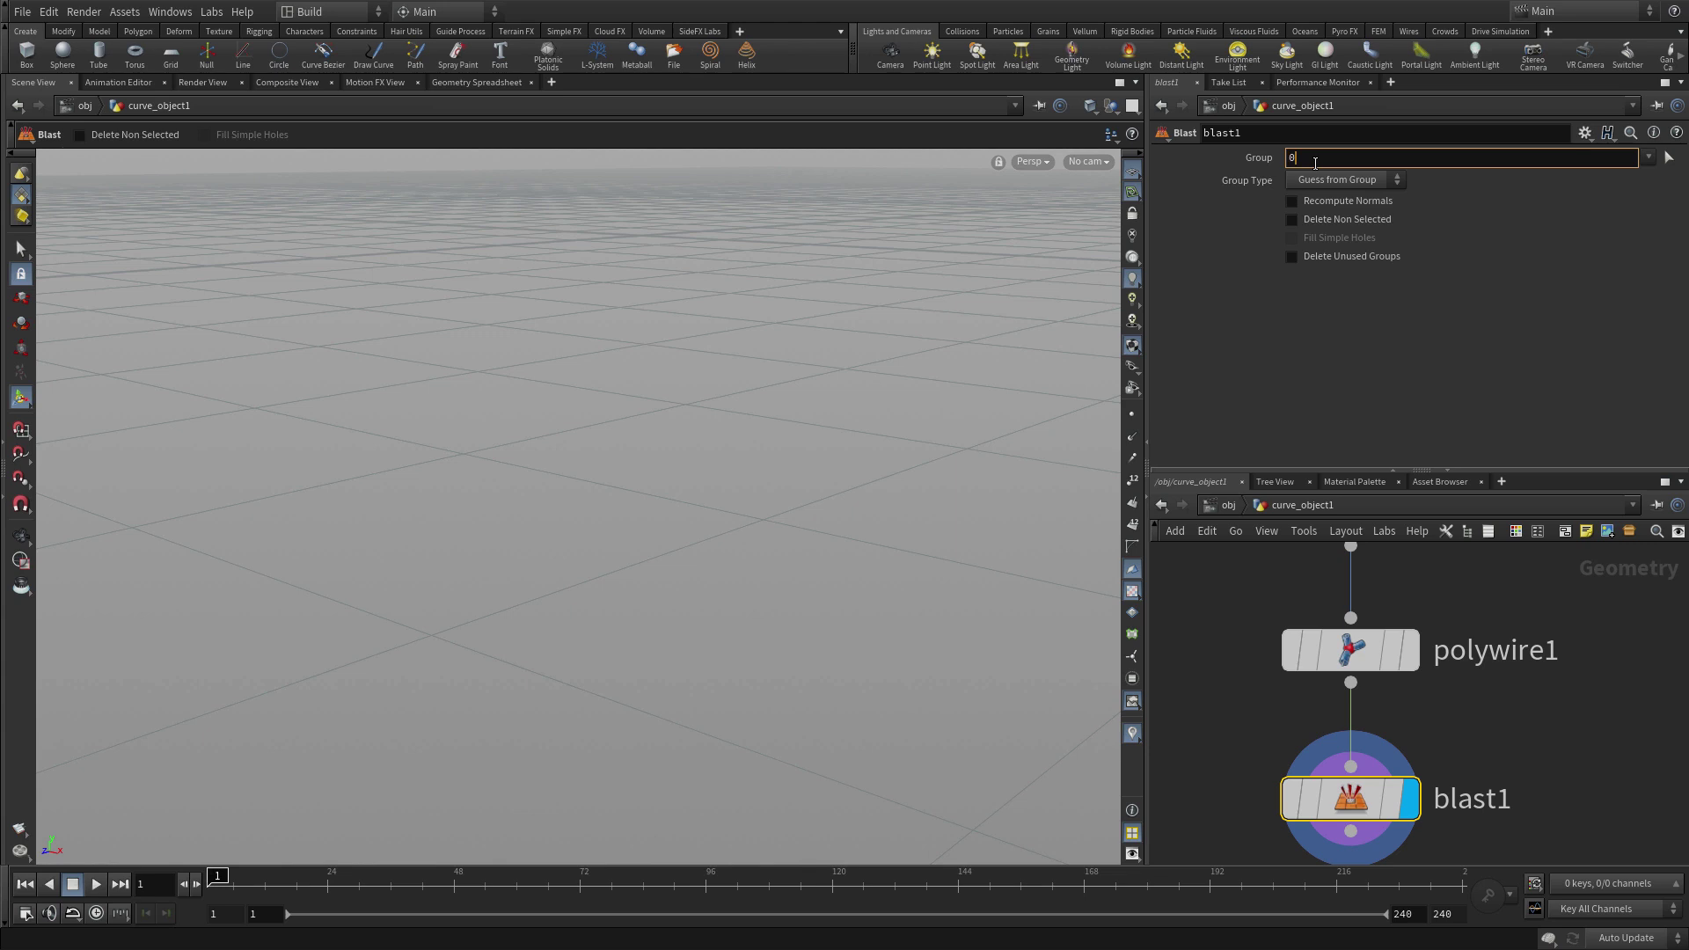
pyautogui.press('Return')
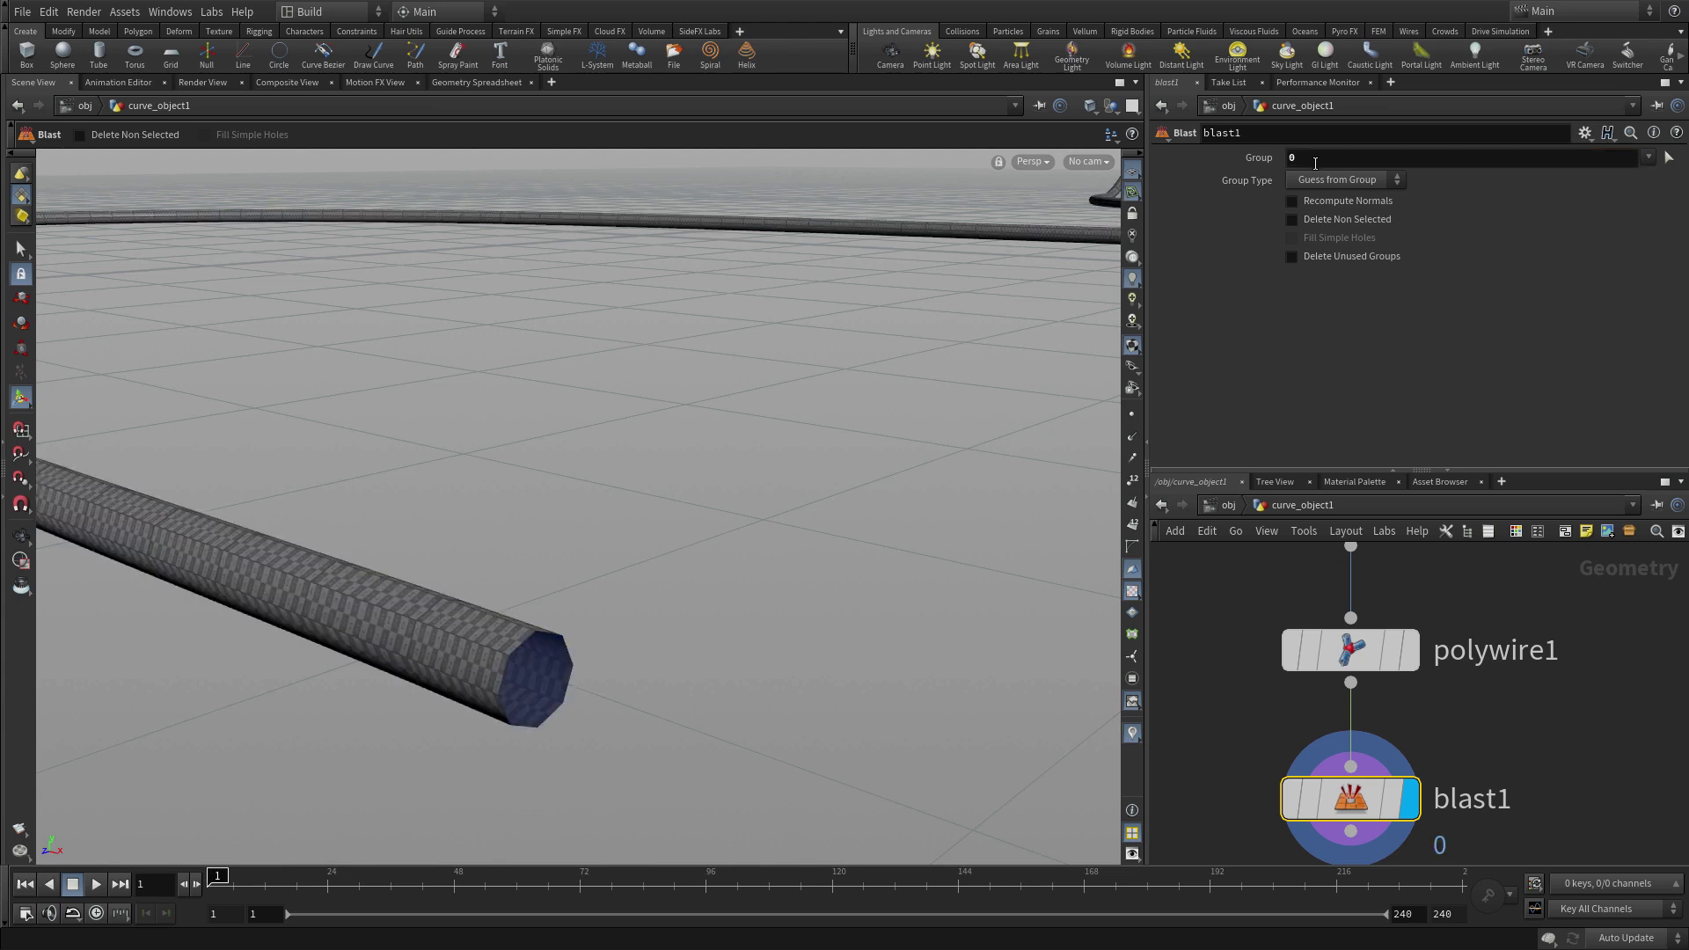
# - Add a Normal node wired below blast1 and make normal1 the displayed node
pyautogui.moveTo(1545, 816); pyautogui.dragTo(1524, 669, button='middle')
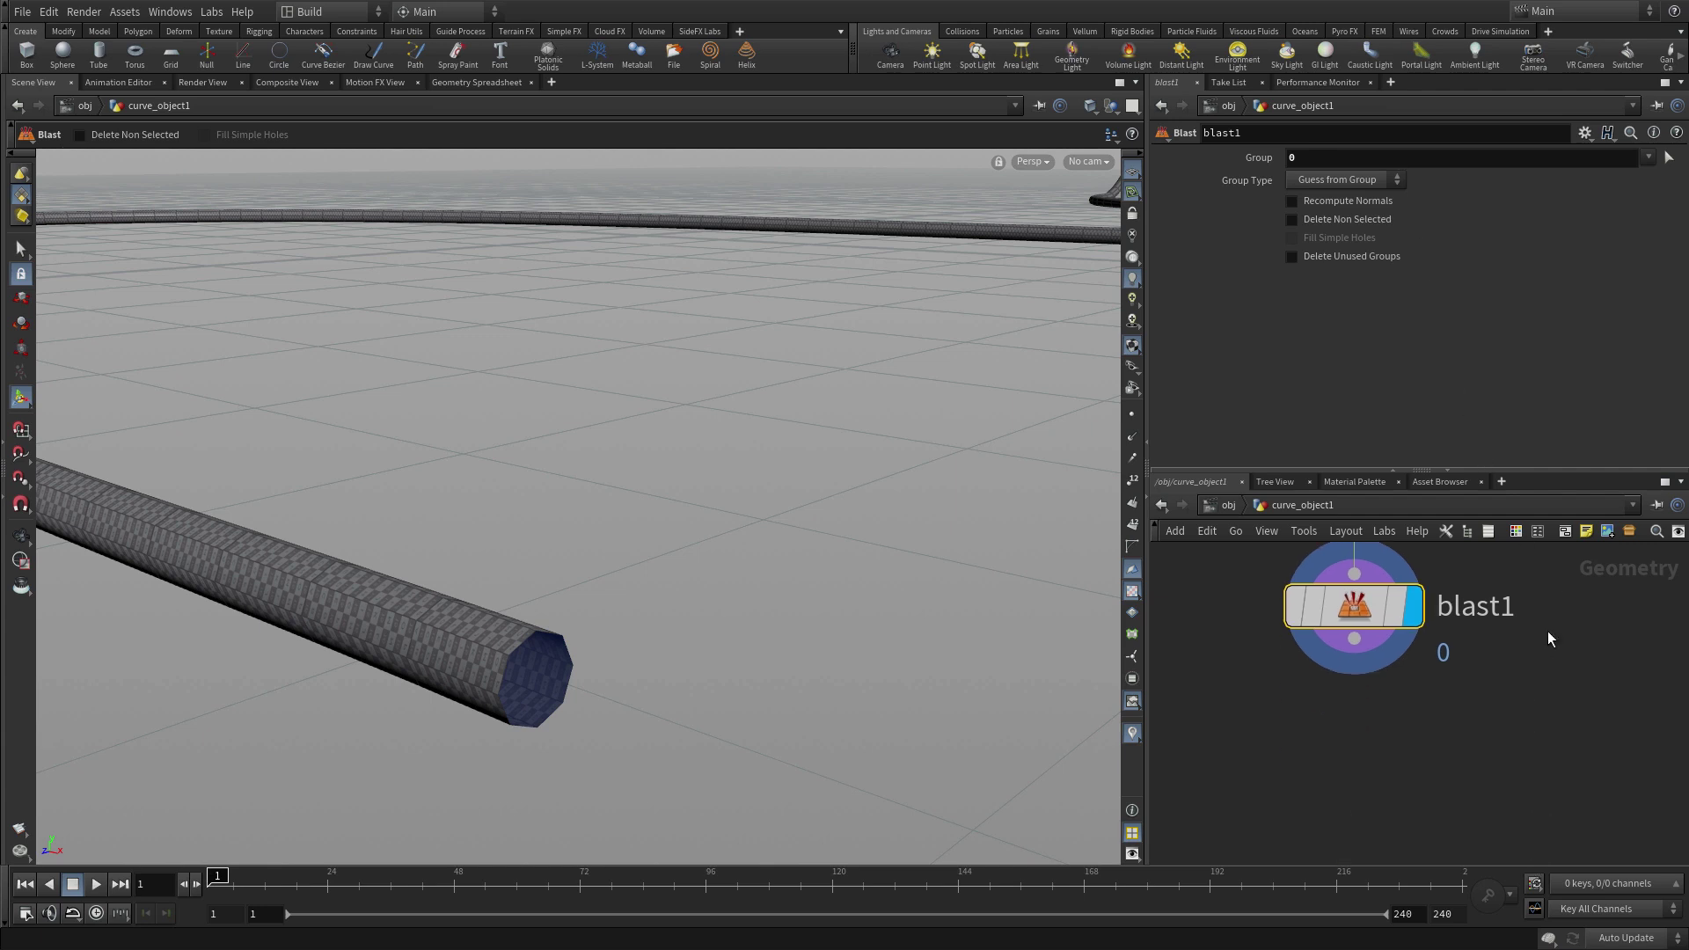
pyautogui.press('Tab')
pyautogui.write('normal')
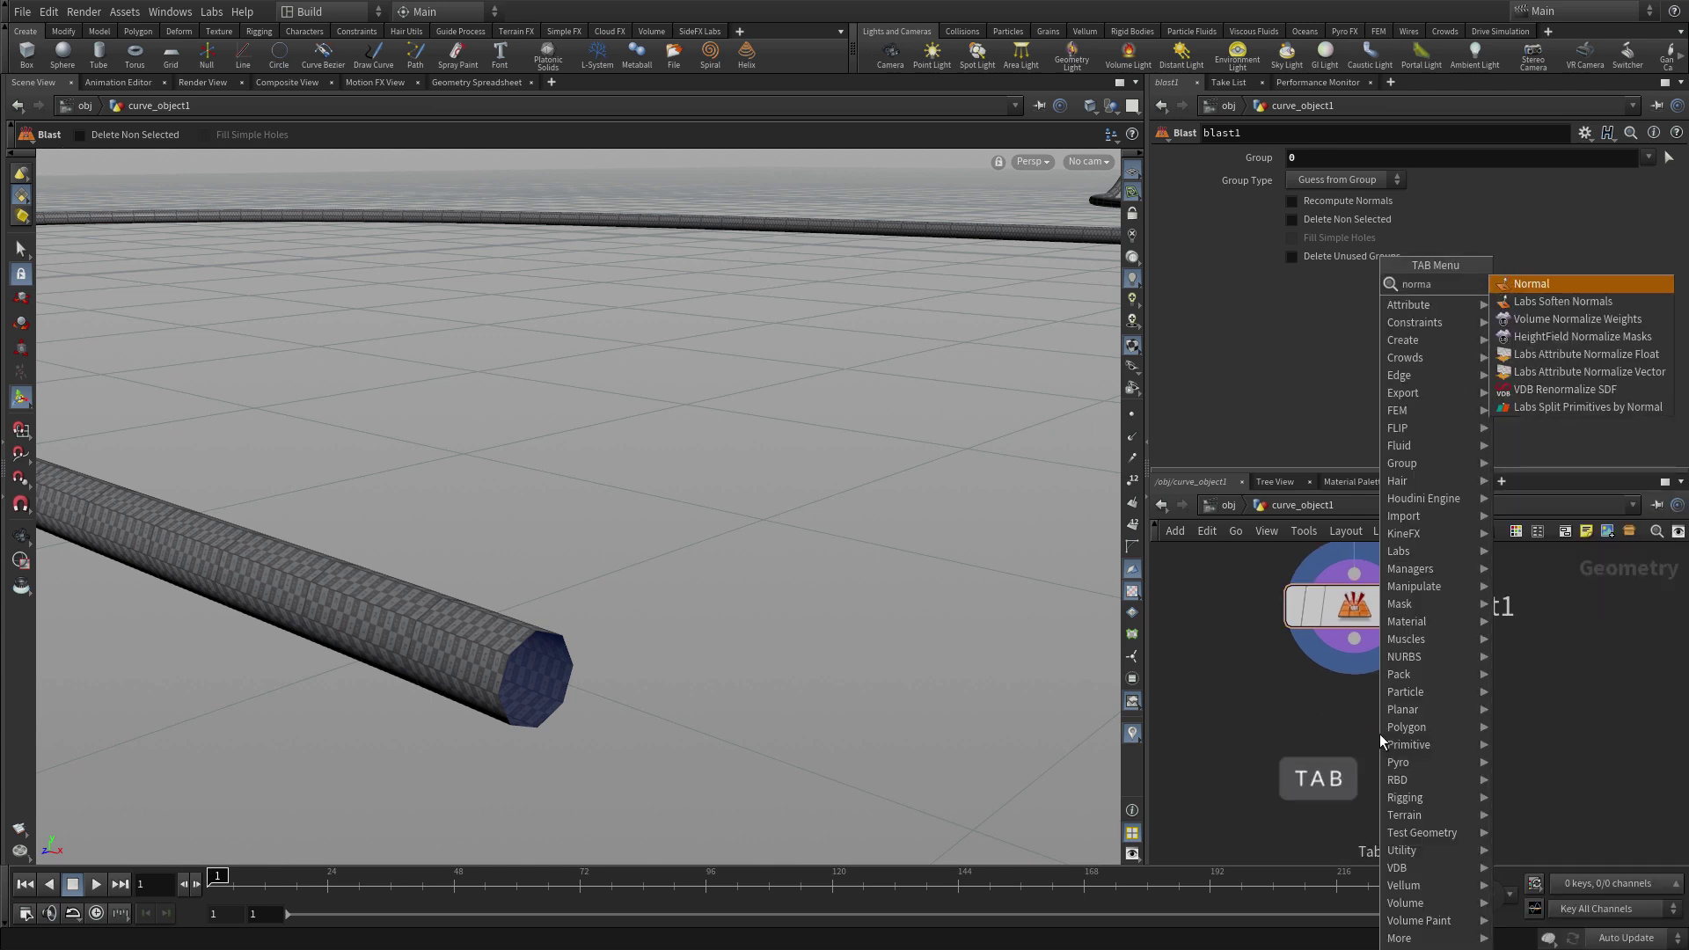
pyautogui.press('Return')
pyautogui.click(1359, 737)
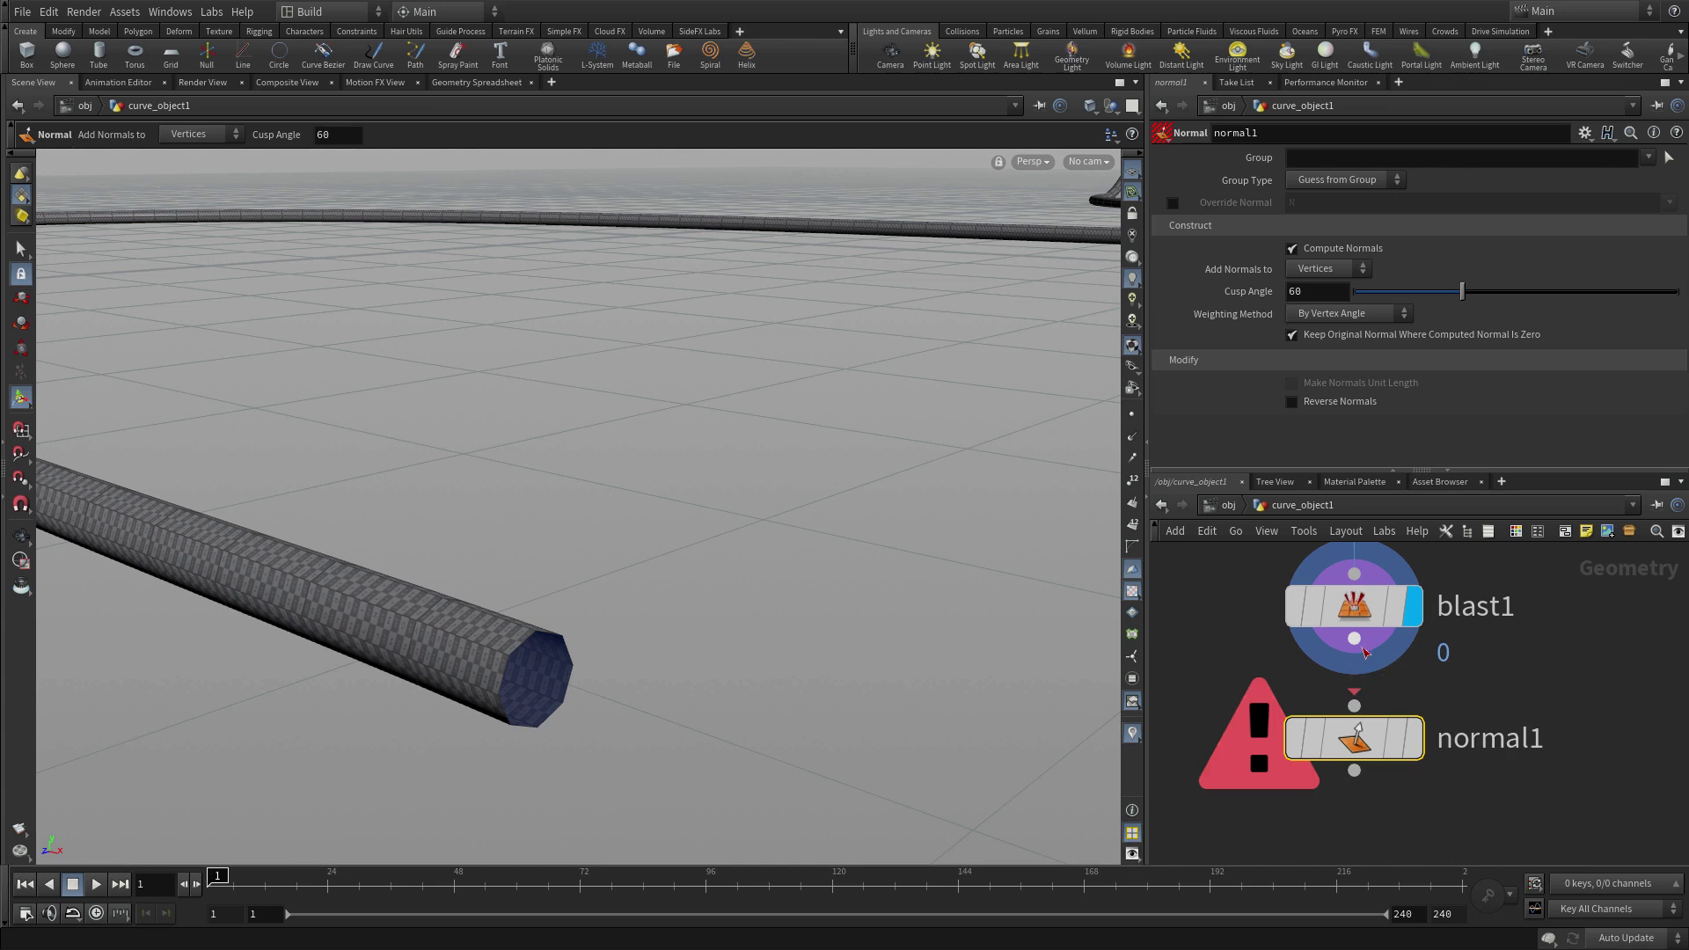
pyautogui.click(1354, 639)
pyautogui.click(1355, 705)
pyautogui.click(1418, 748)
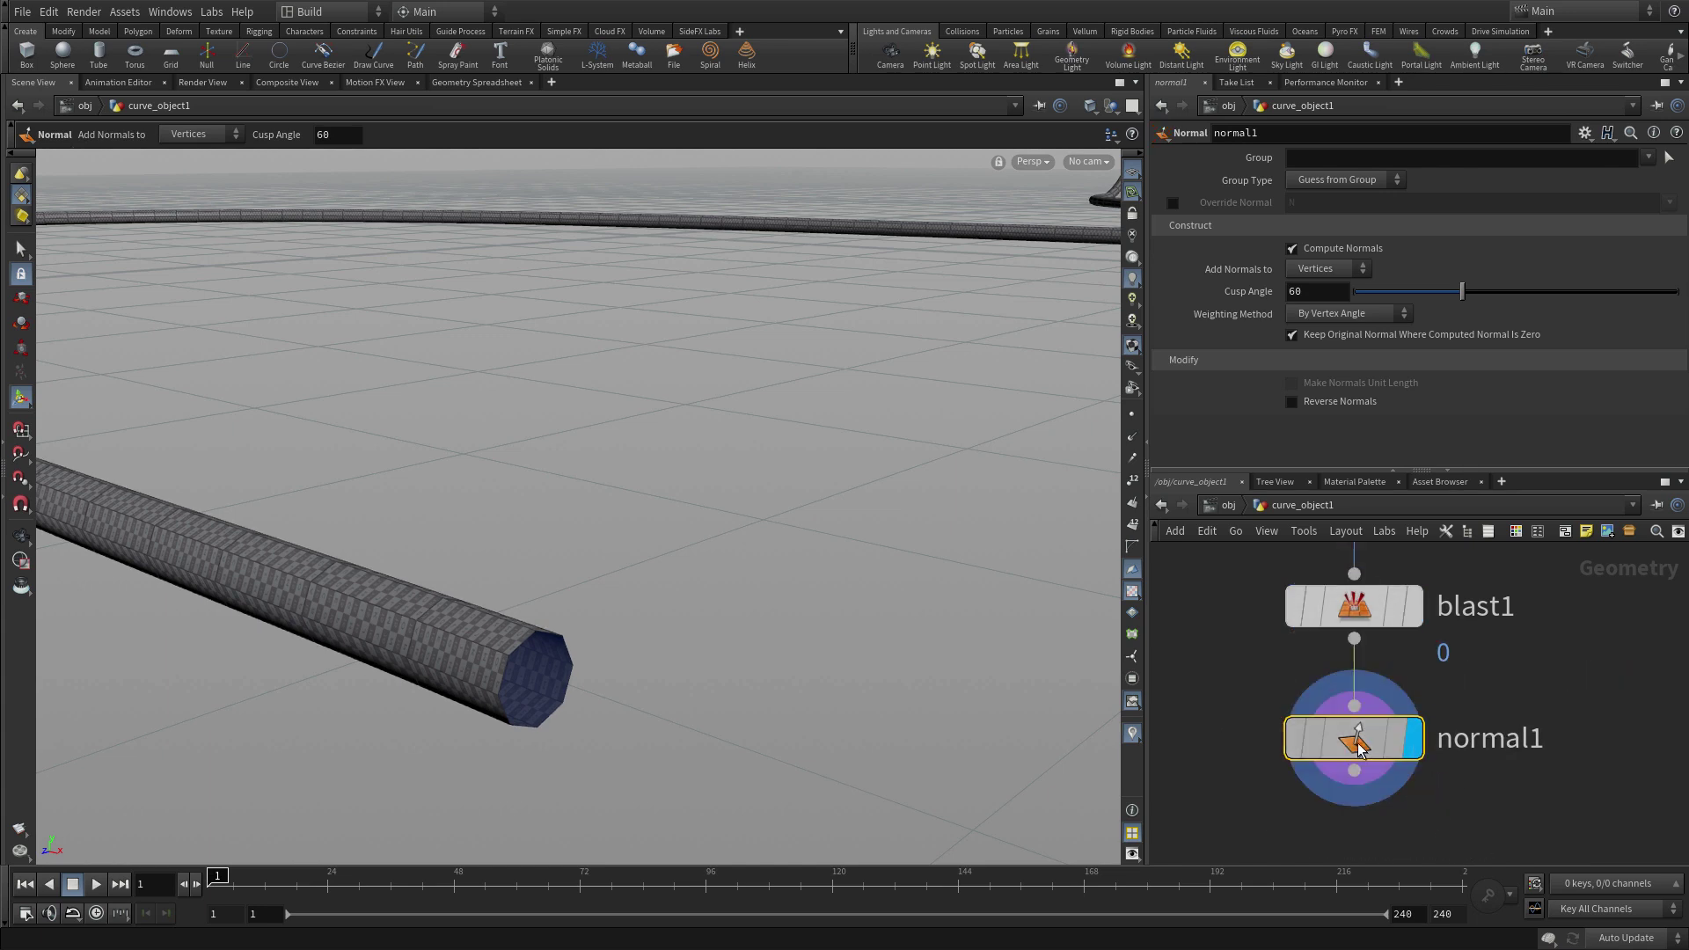
# - Add a Null below normal1 and rename it FUSE_OUT to end the chain
pyautogui.moveTo(1484, 827); pyautogui.dragTo(1493, 707, button='middle')
pyautogui.click(1413, 773)
pyautogui.press('Tab')
pyautogui.write('nu')
pyautogui.press('Return')
pyautogui.click(1380, 806)
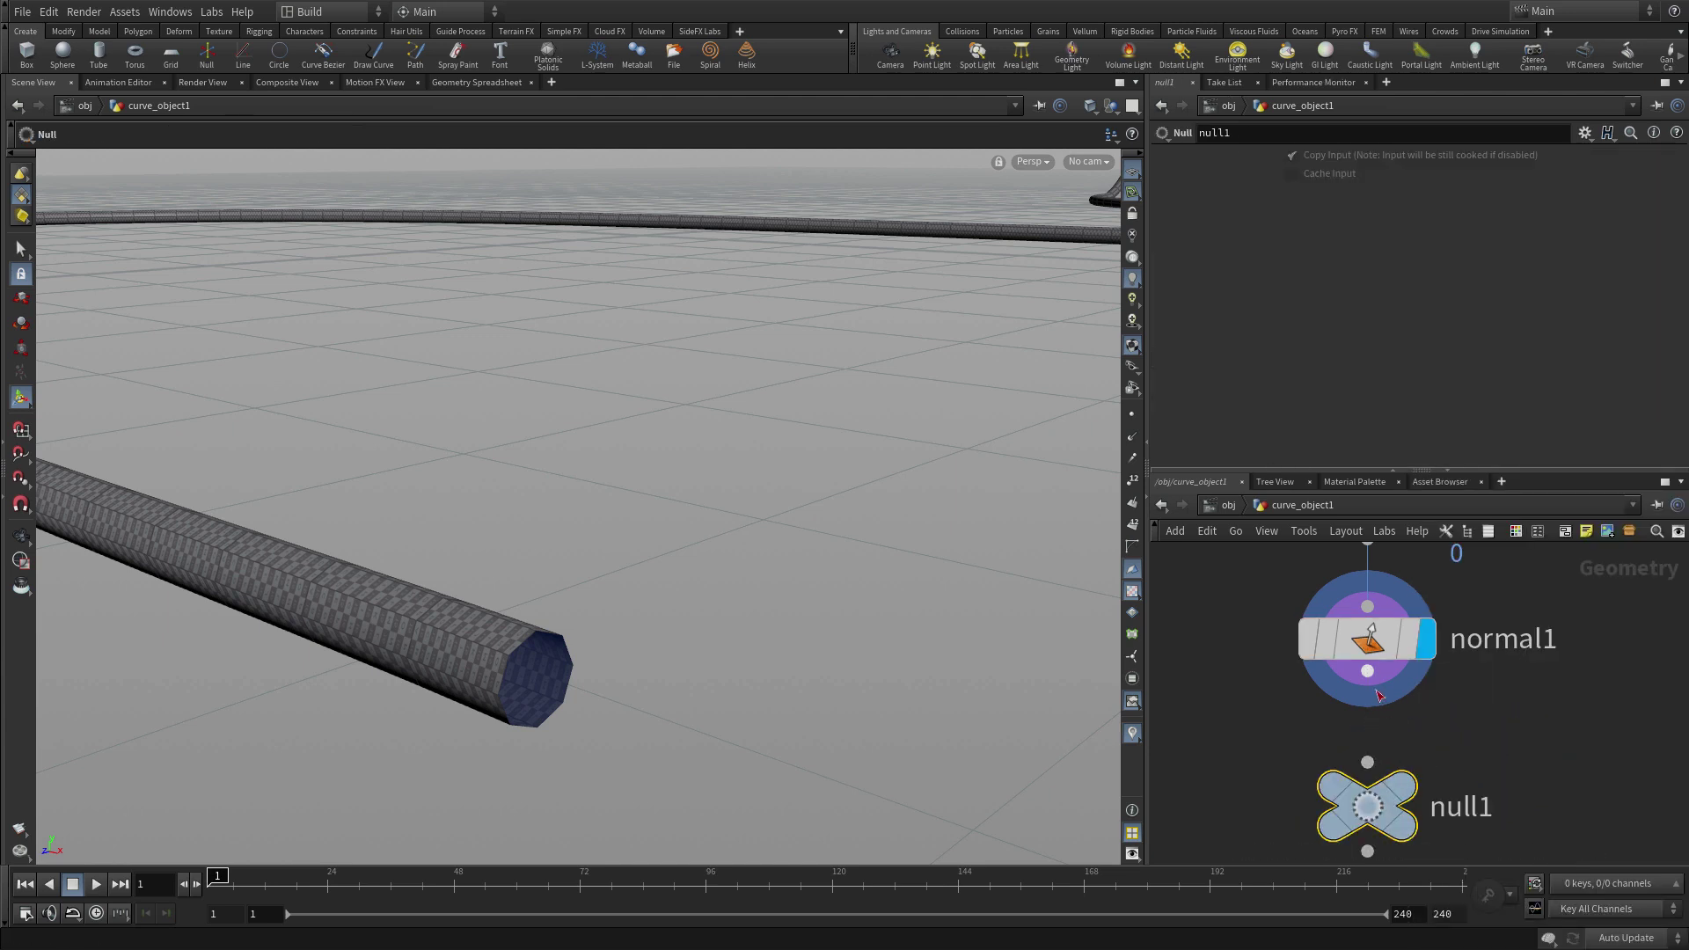
pyautogui.doubleClick(1435, 806)
pyautogui.doubleClick(1436, 805)
pyautogui.write('FUSE_OUT')
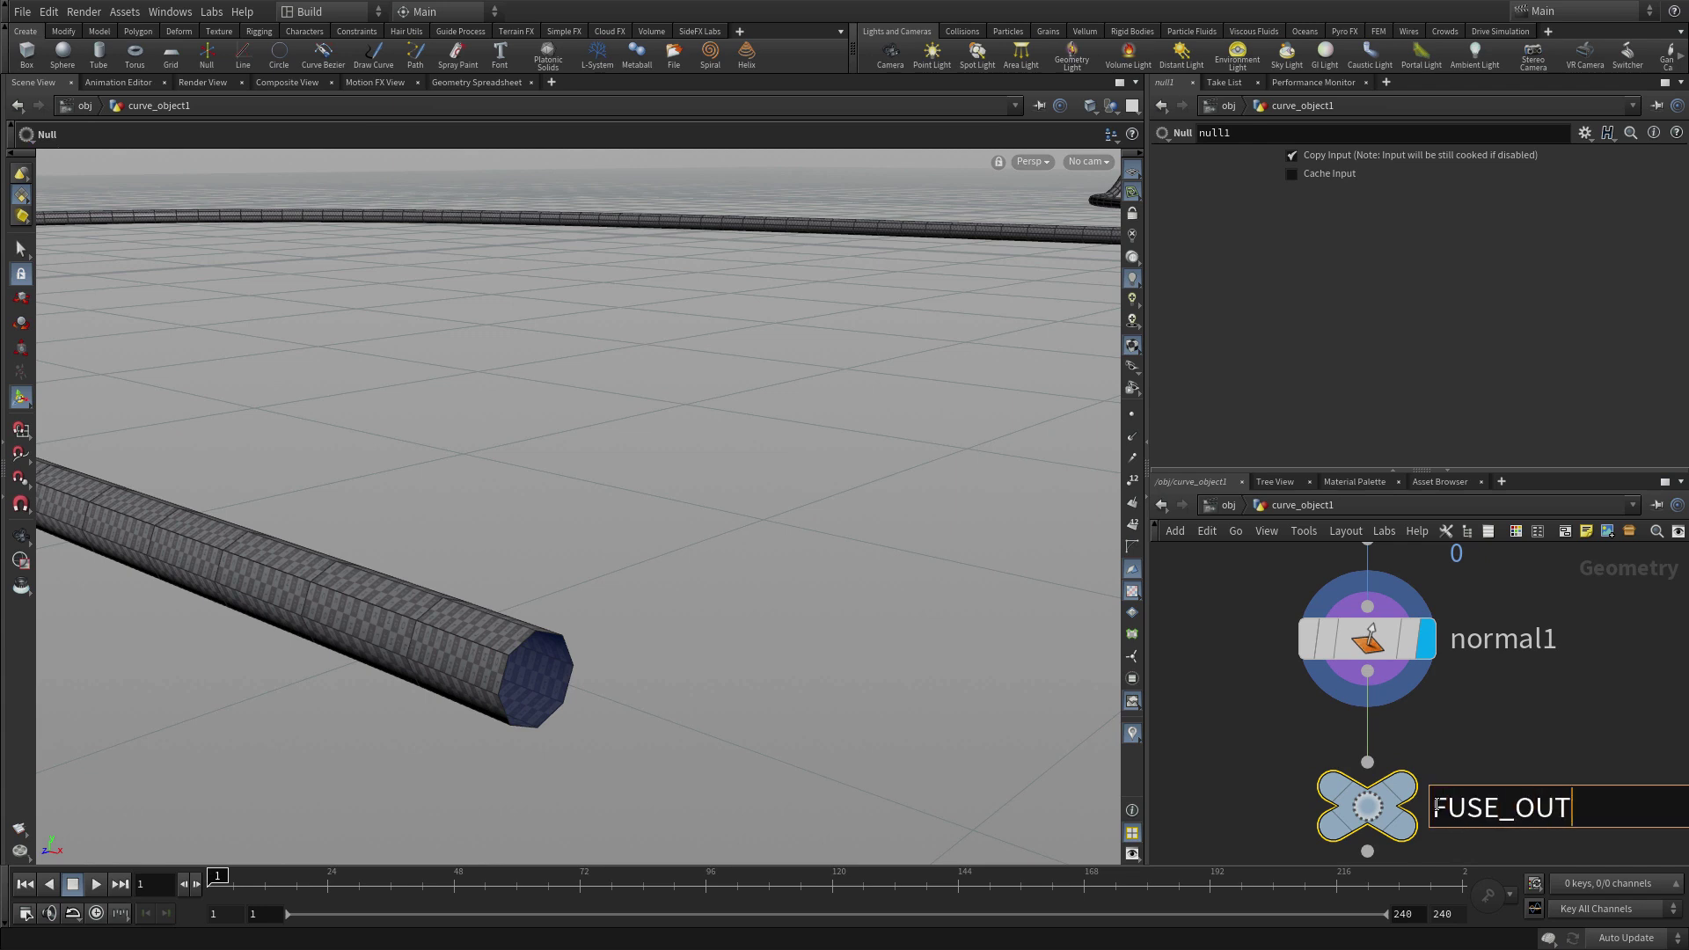
pyautogui.press('Return')
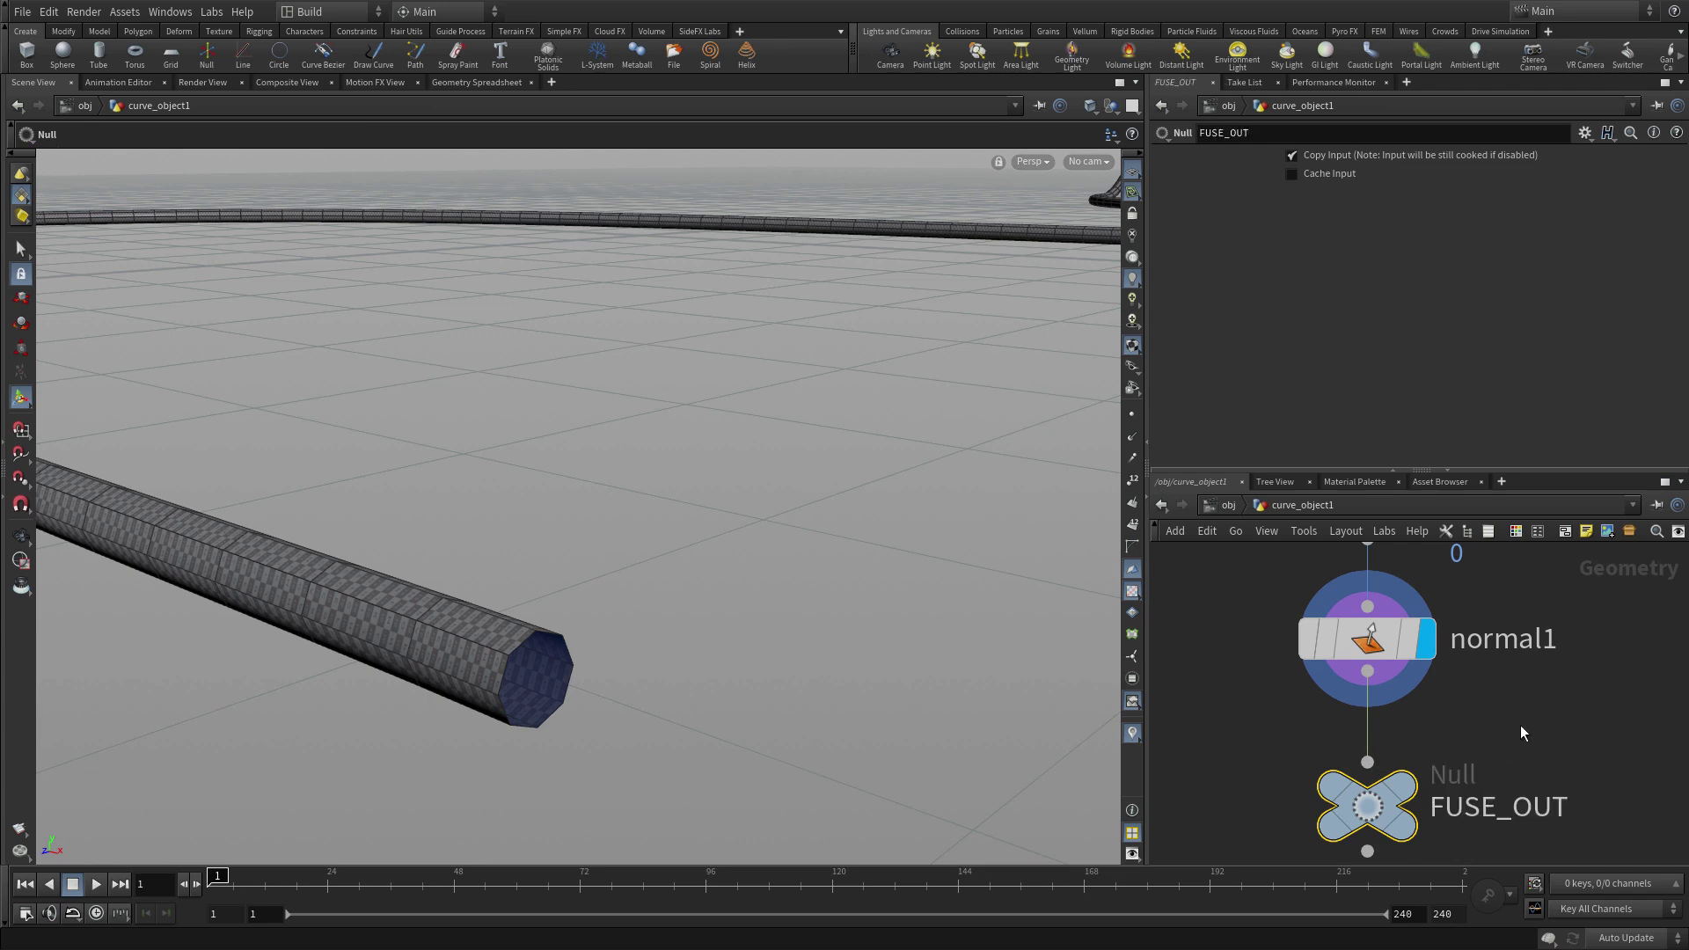
pyautogui.scroll(-3, 1523, 732)
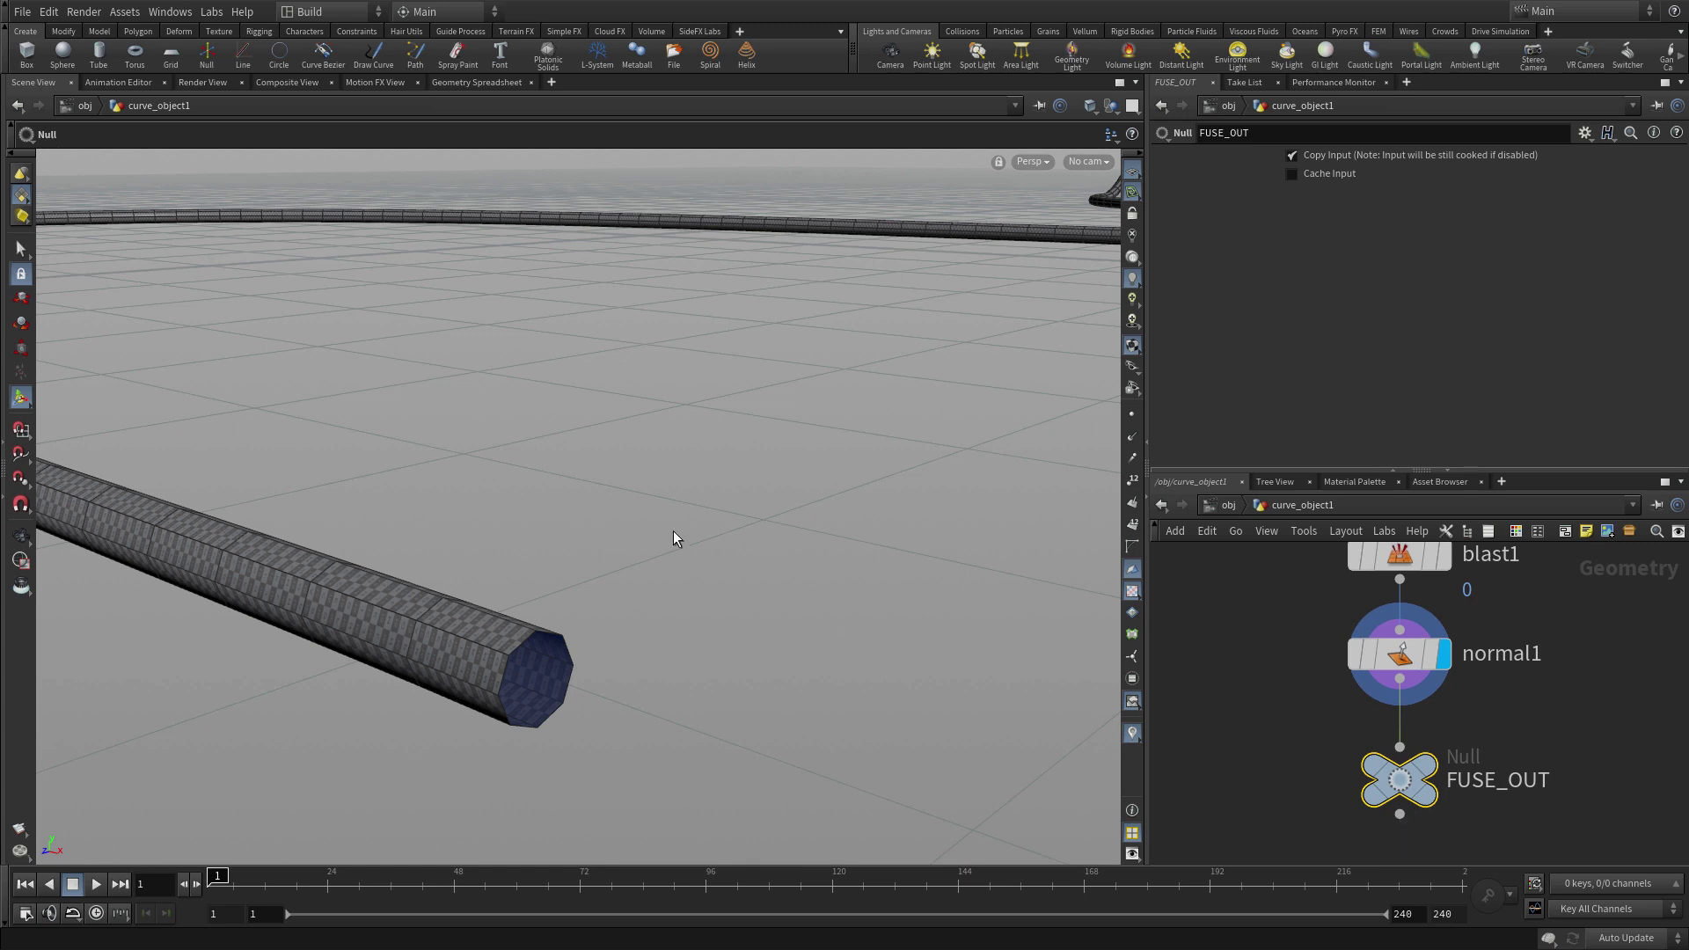
pyautogui.keyDown('alt'); pyautogui.moveTo(754, 499); pyautogui.dragTo(735, 509, button='right'); pyautogui.keyUp('alt')
pyautogui.keyDown('alt'); pyautogui.moveTo(747, 498); pyautogui.dragTo(731, 496, button='middle'); pyautogui.keyUp('alt')
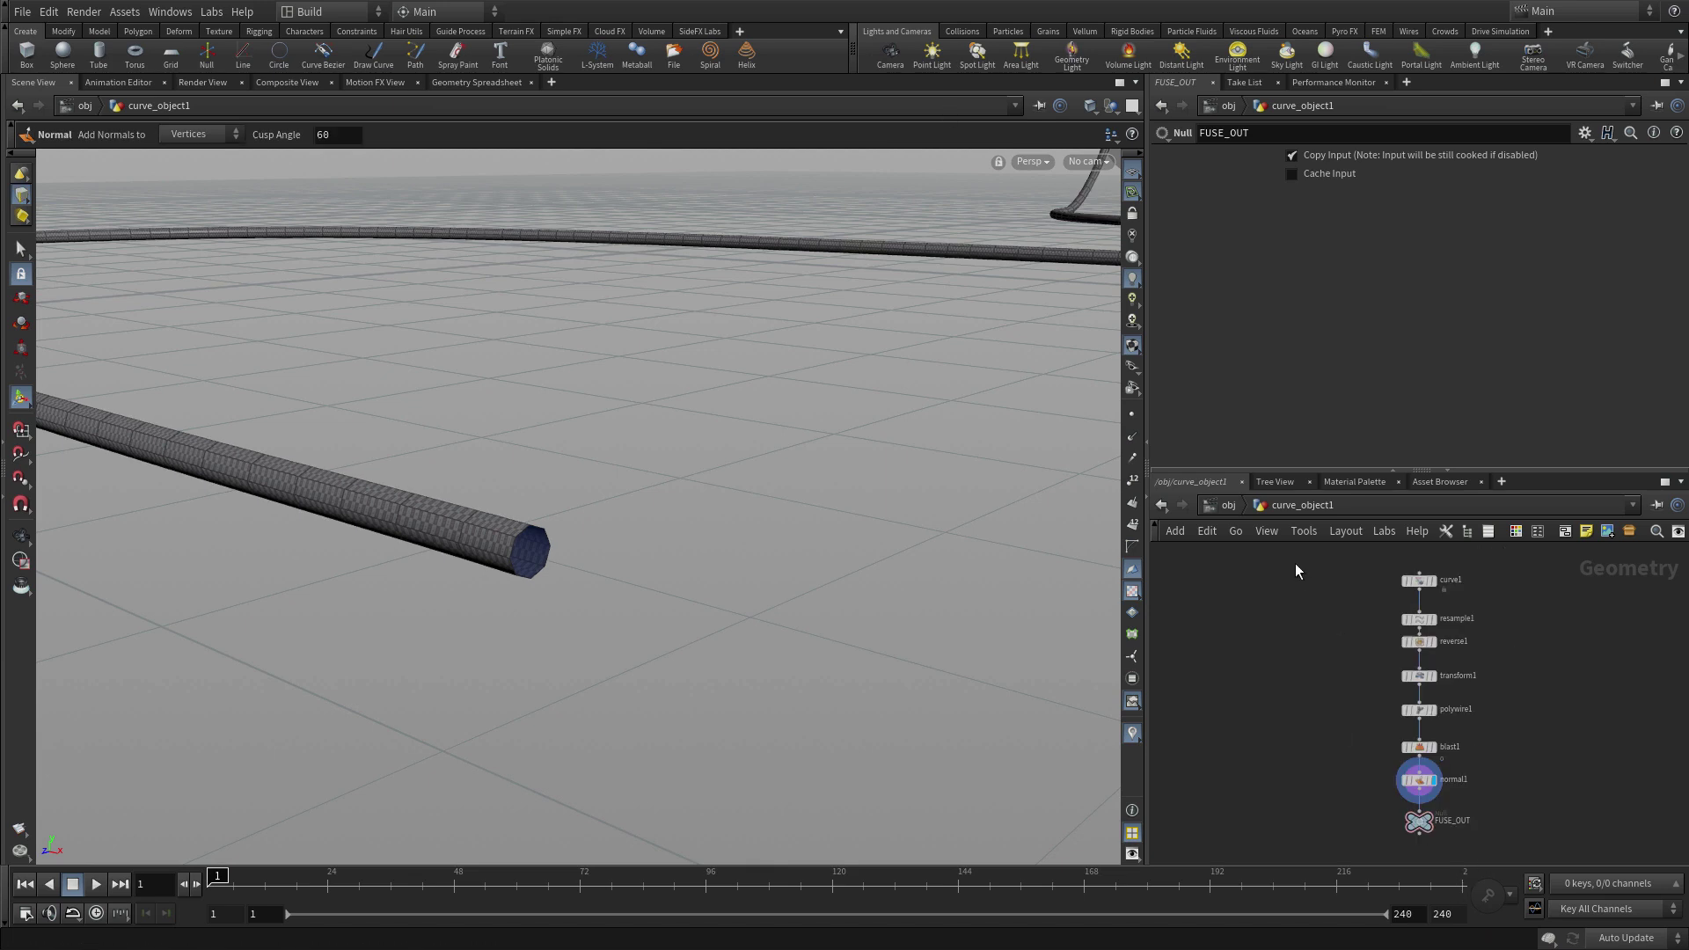
# - At /obj, rename curve_object1 to fuse_geo
pyautogui.click(1229, 505)
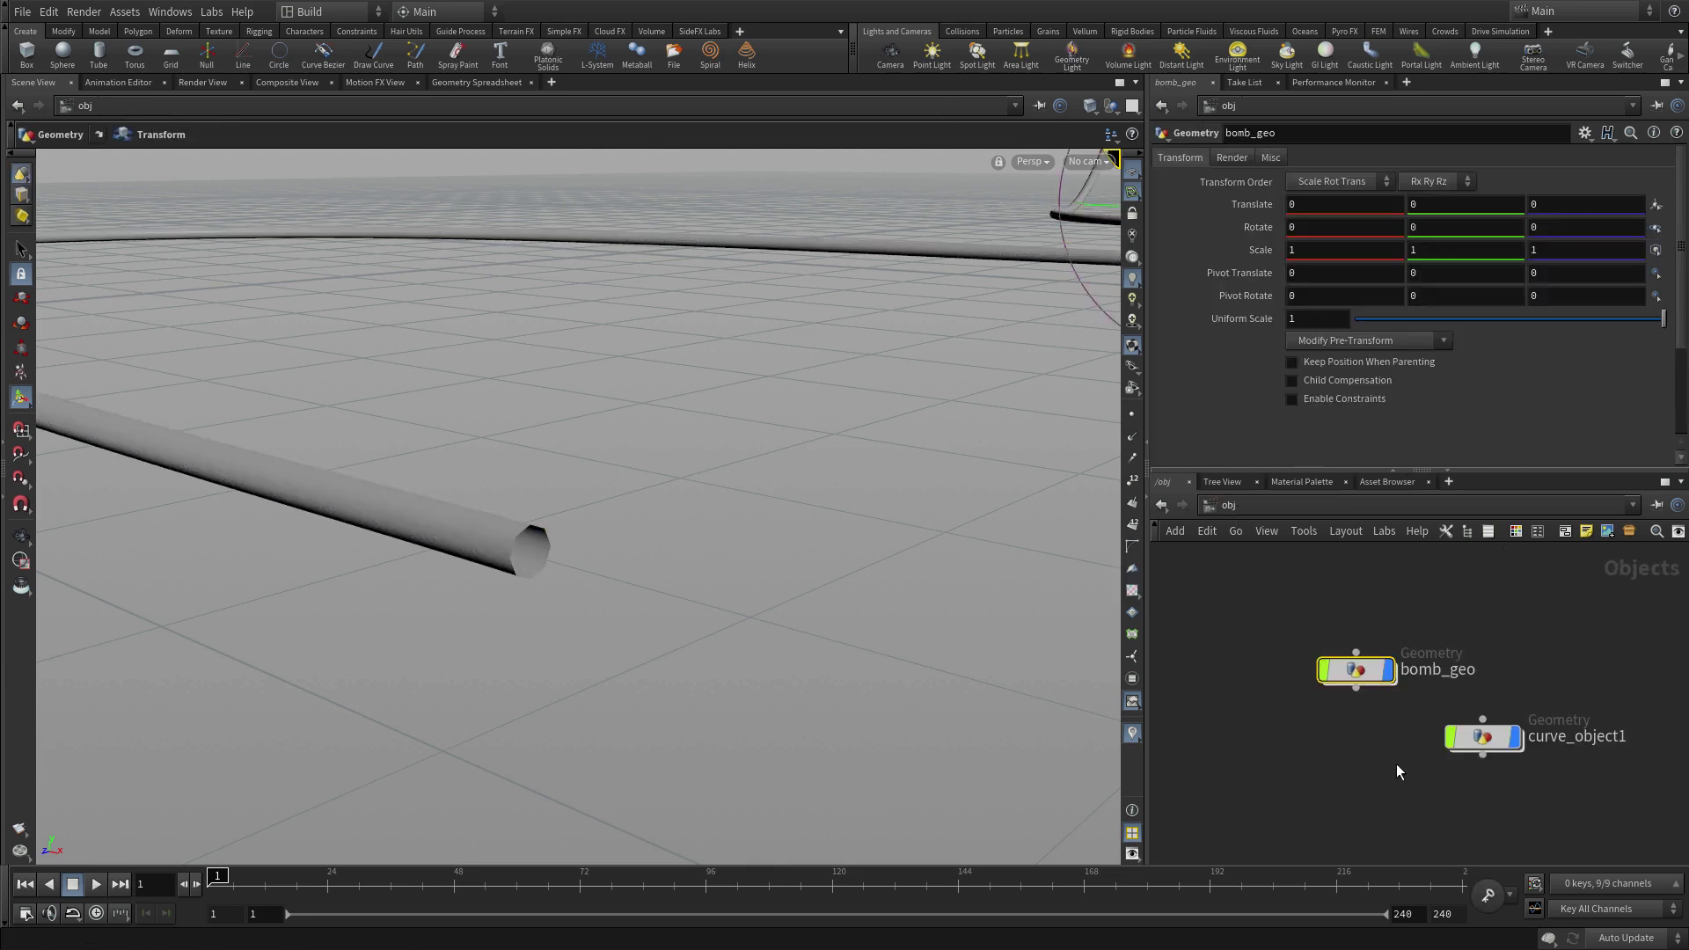
pyautogui.doubleClick(1555, 739)
pyautogui.write('fus')
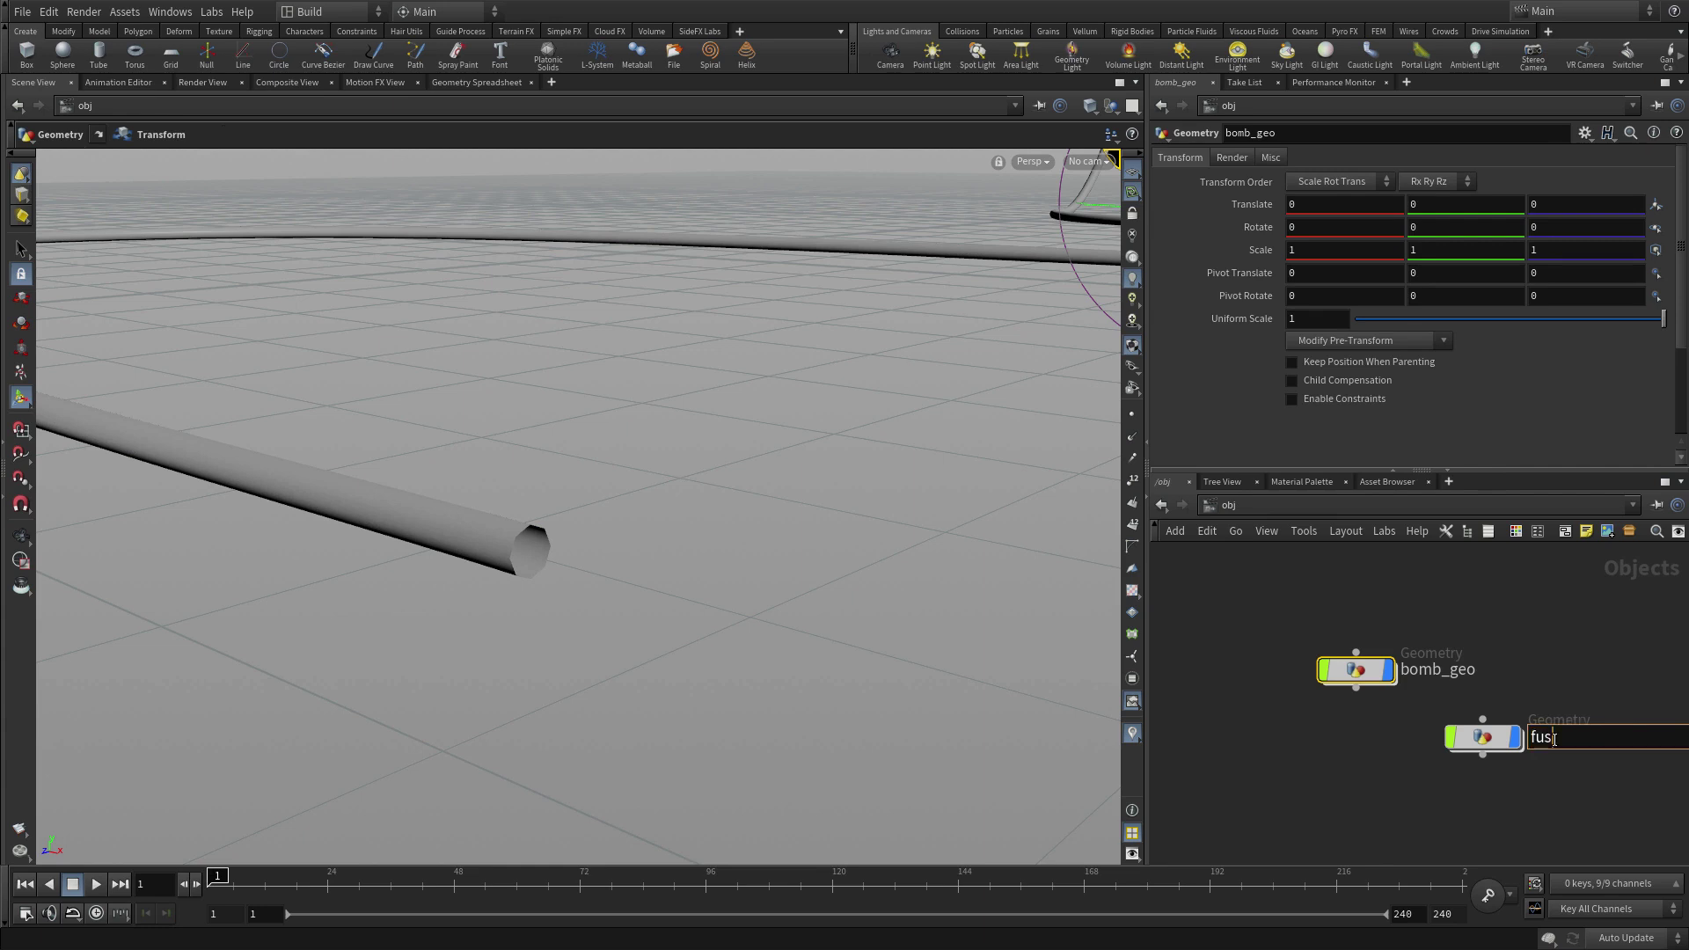
pyautogui.write('e_geo')
pyautogui.press('Return')
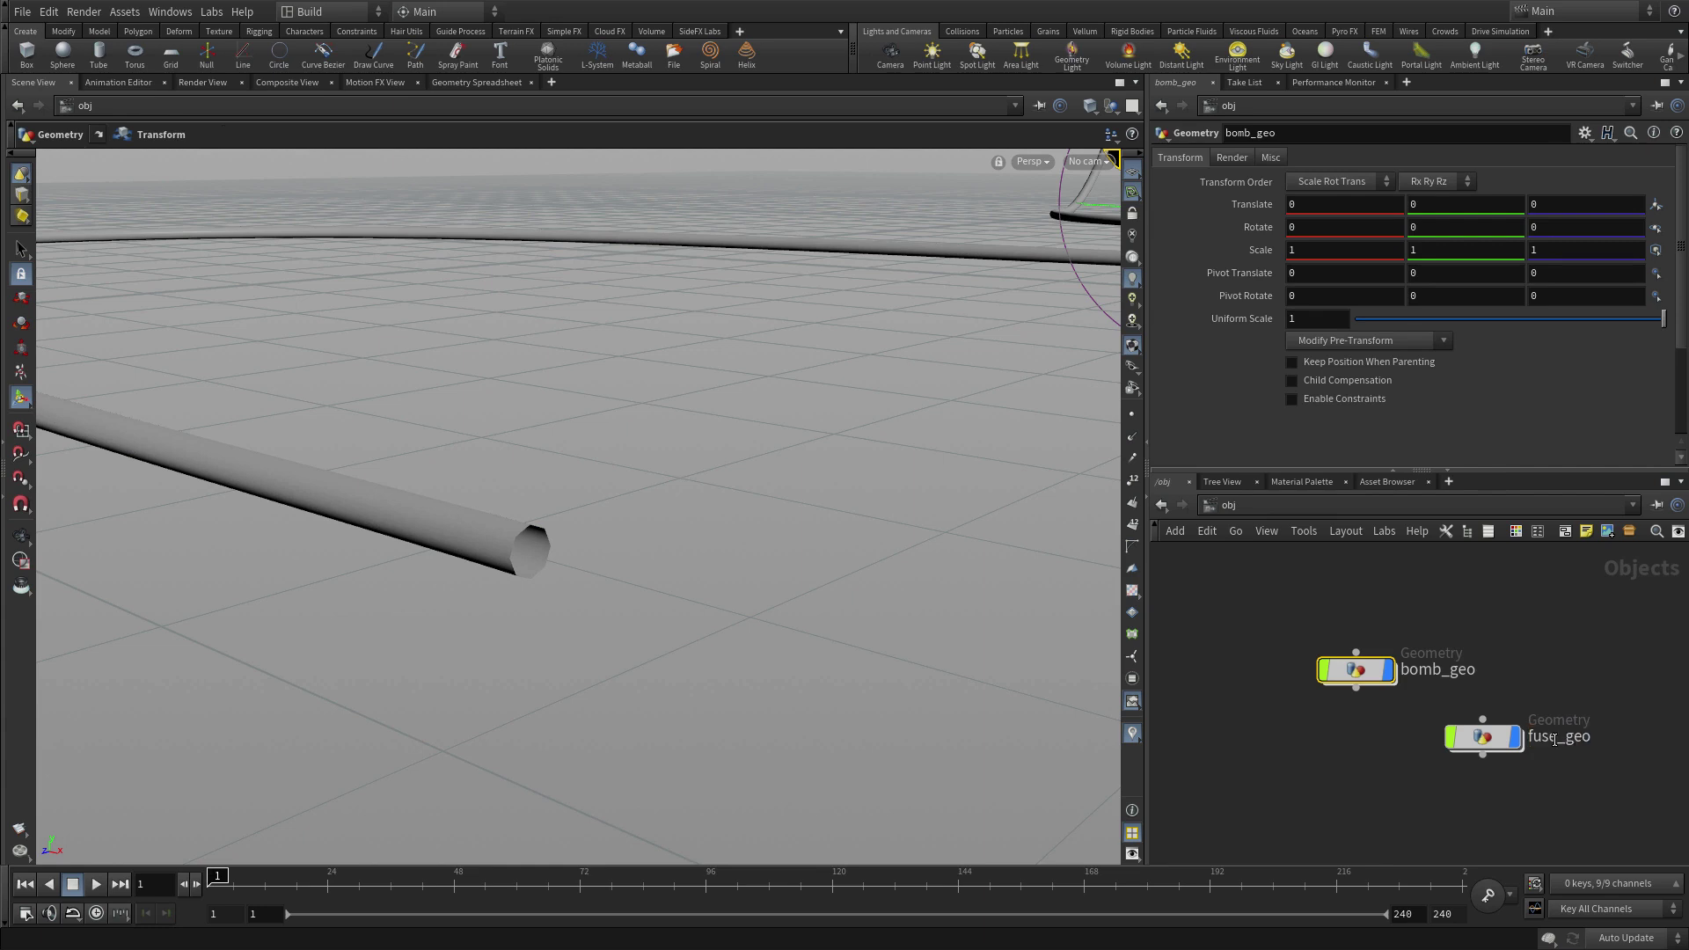
# - Frame the bomb and its fuse in the viewport and tumble to a new angle
pyautogui.hotkey('space', 'a')
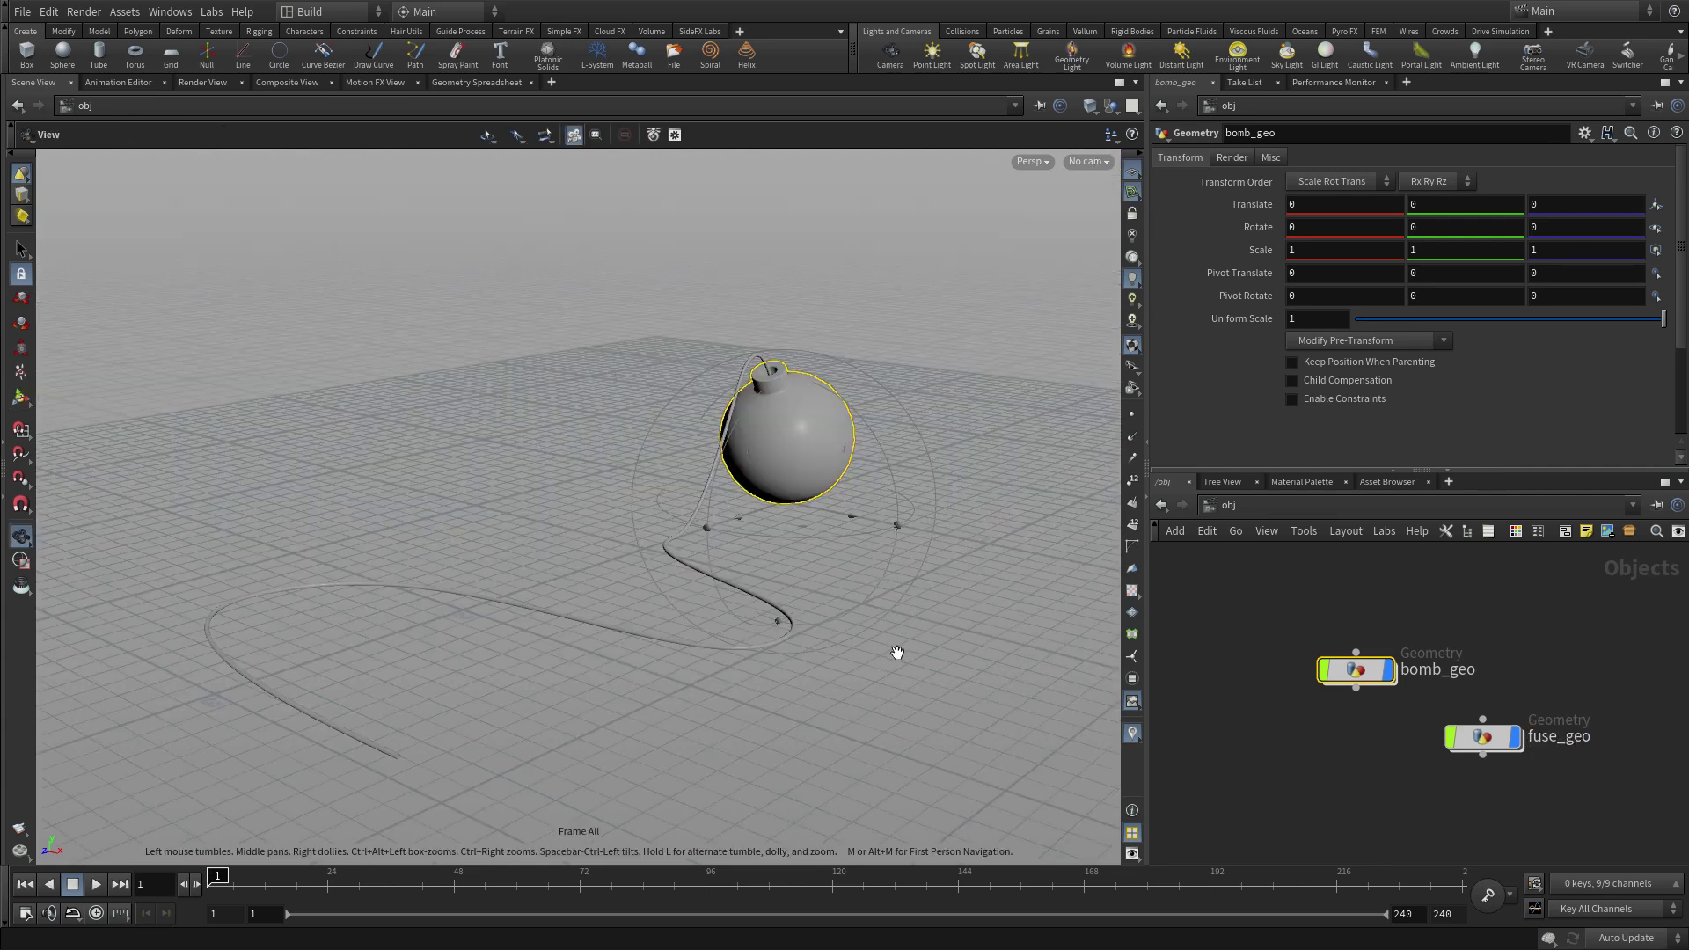
pyautogui.moveTo(828, 649); pyautogui.dragTo(839, 649, button='right')
pyautogui.moveTo(838, 648); pyautogui.dragTo(1074, 528)
pyautogui.press('t')
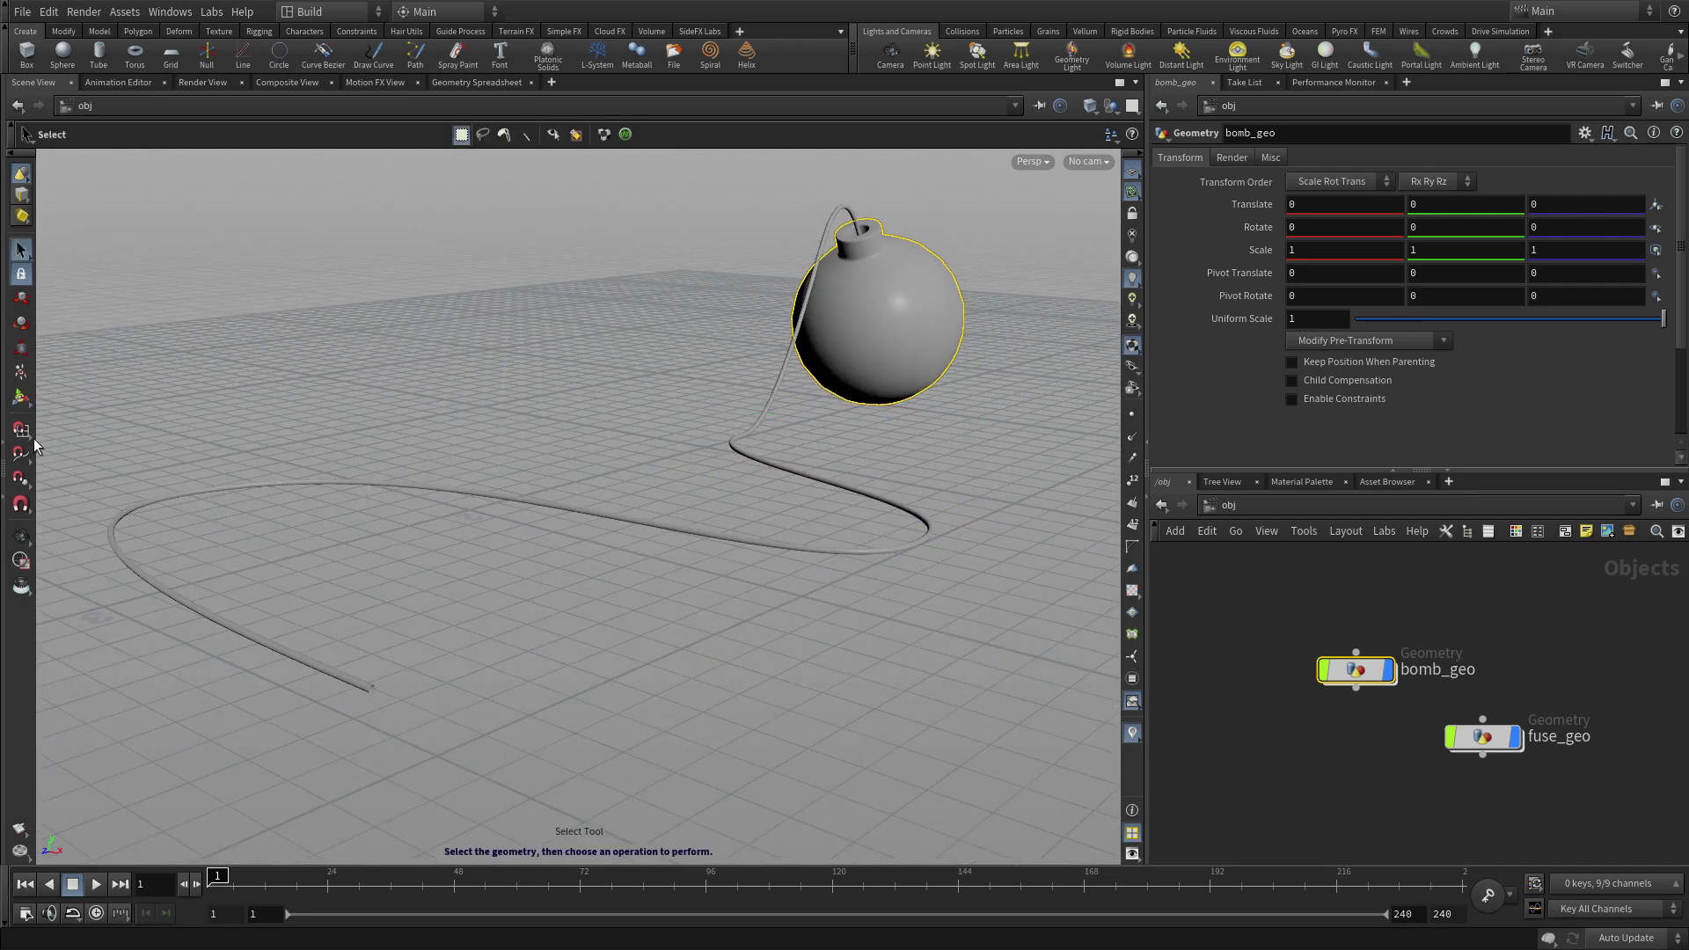